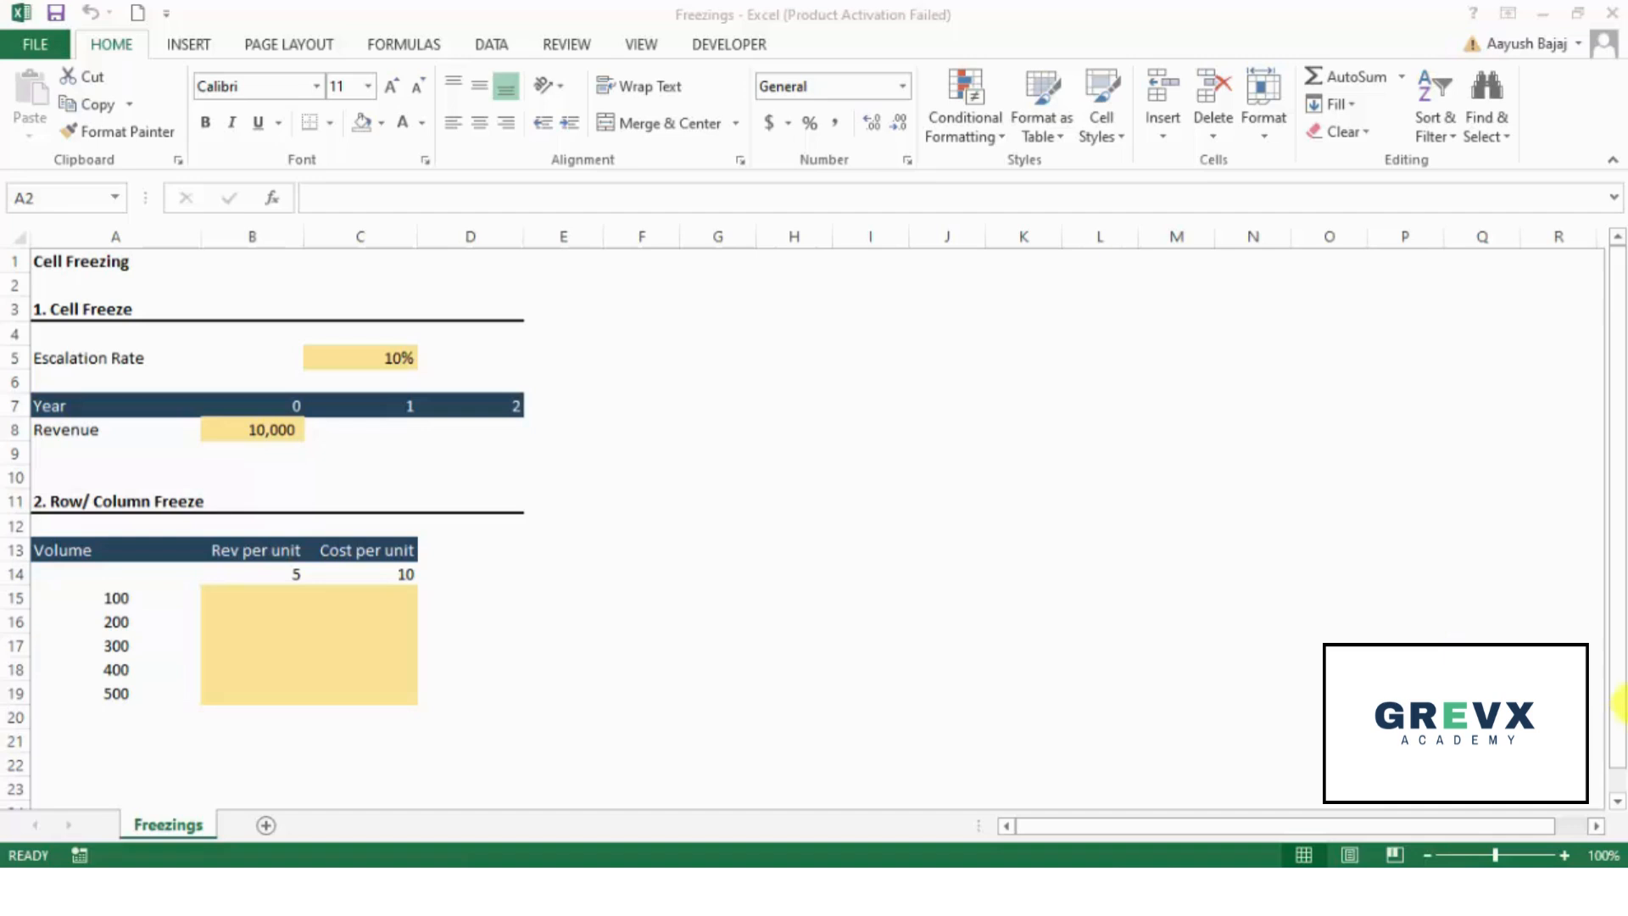
left_click(131, 433)
double_click(132, 433)
type("per unit")
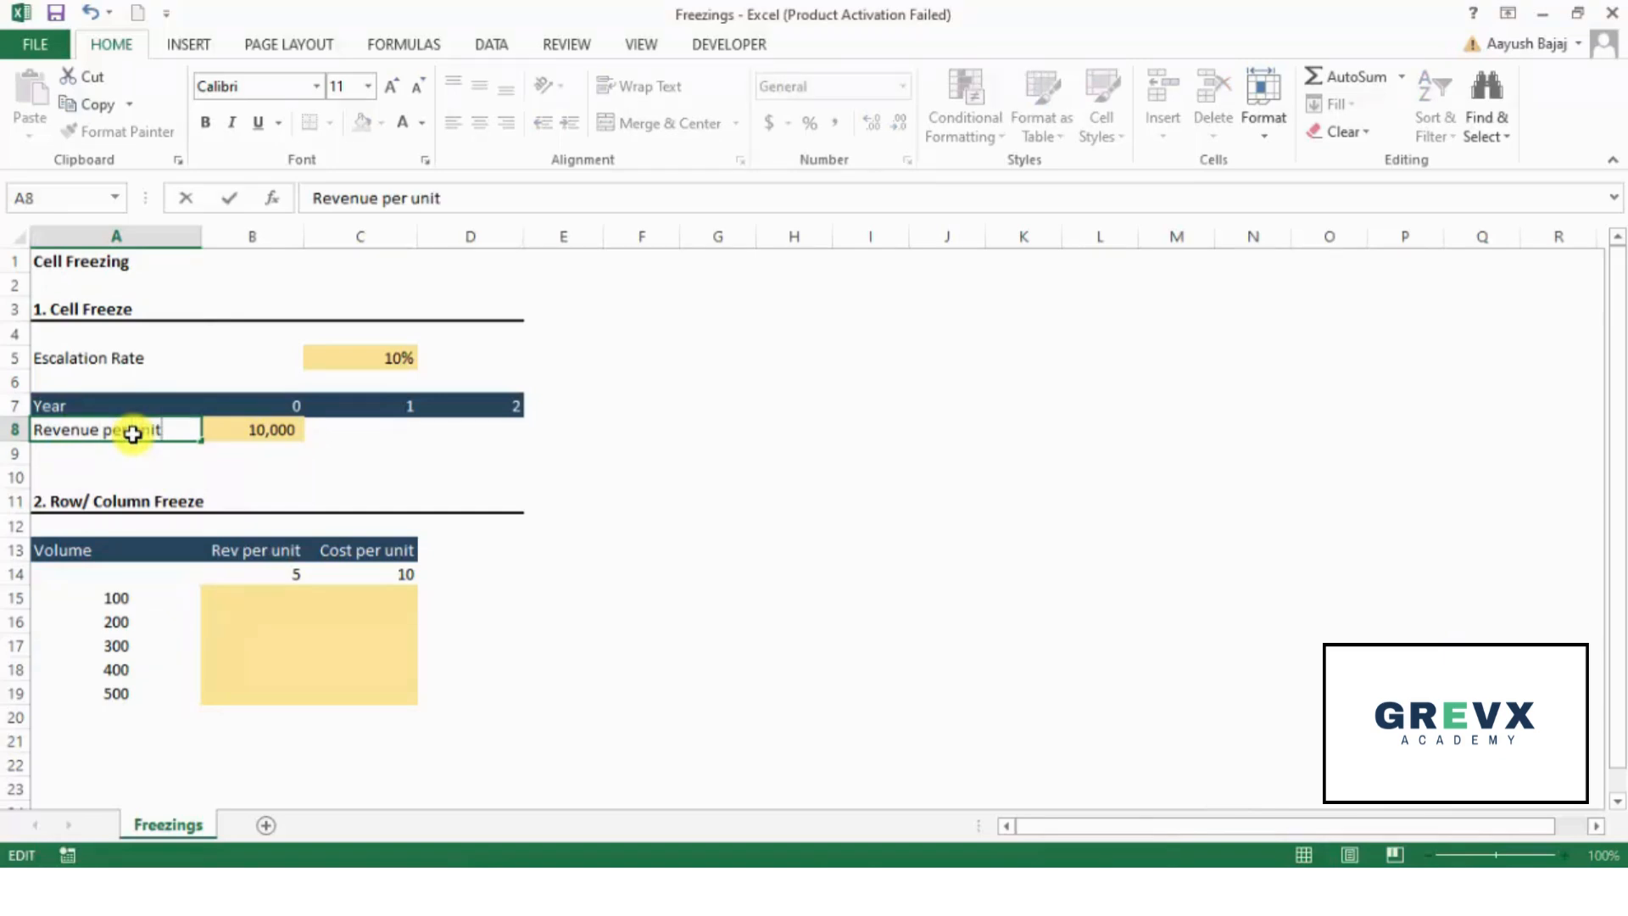
key("Escape")
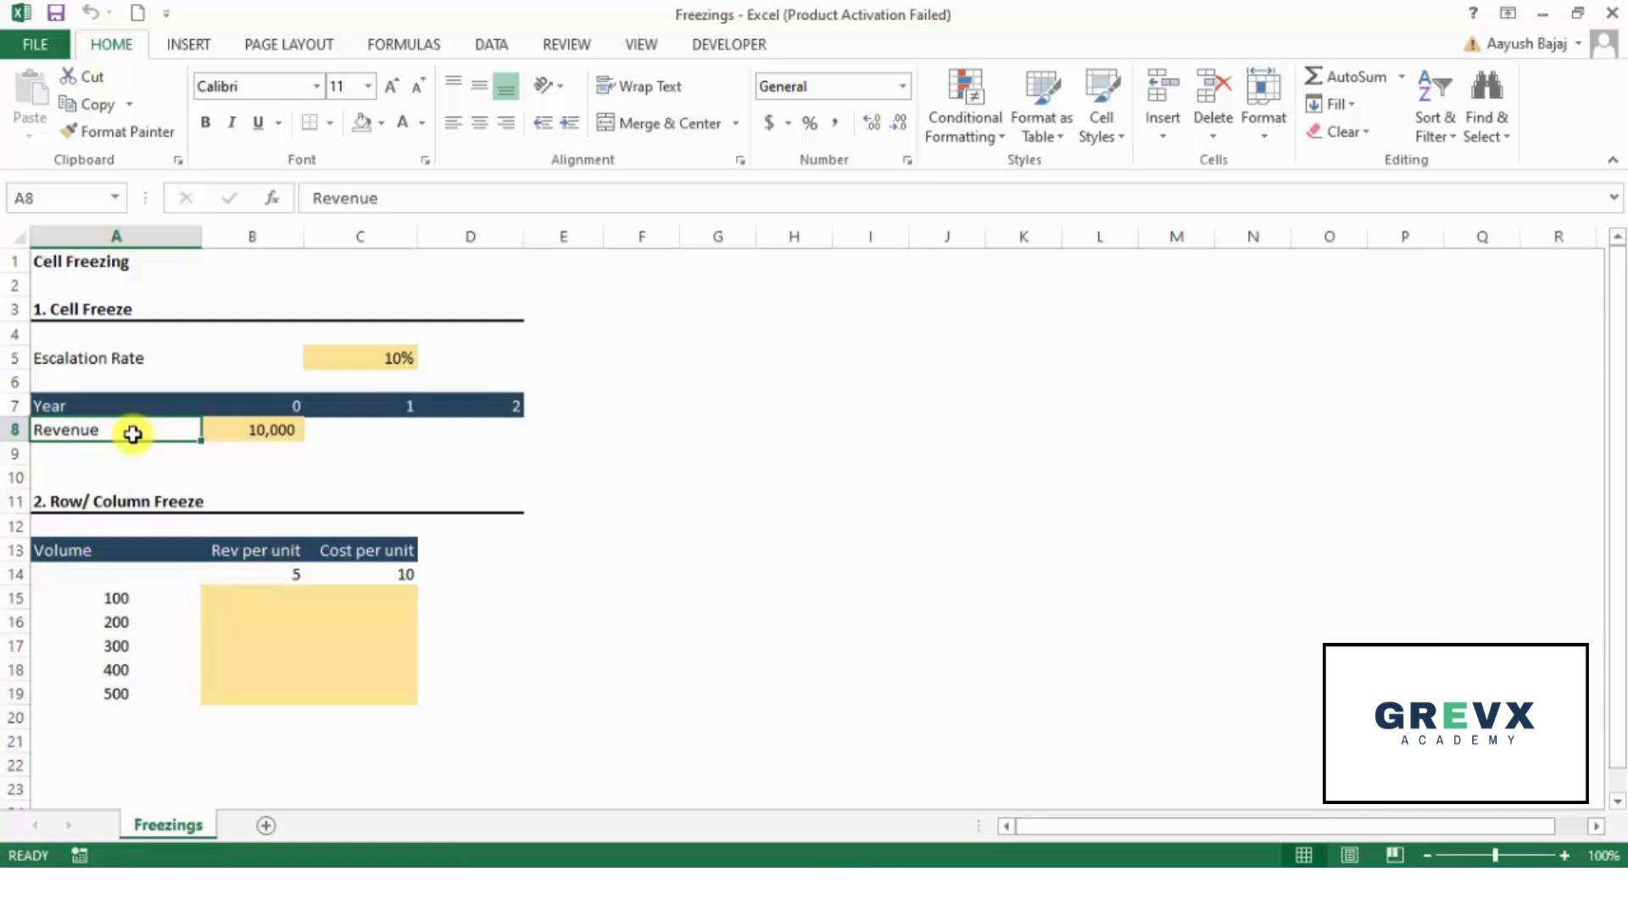
- Build the year 1 revenue formula =B8*(1+C5) in cell C8, referencing the prior revenue and the escalation rate
key("Right")
key("Right")
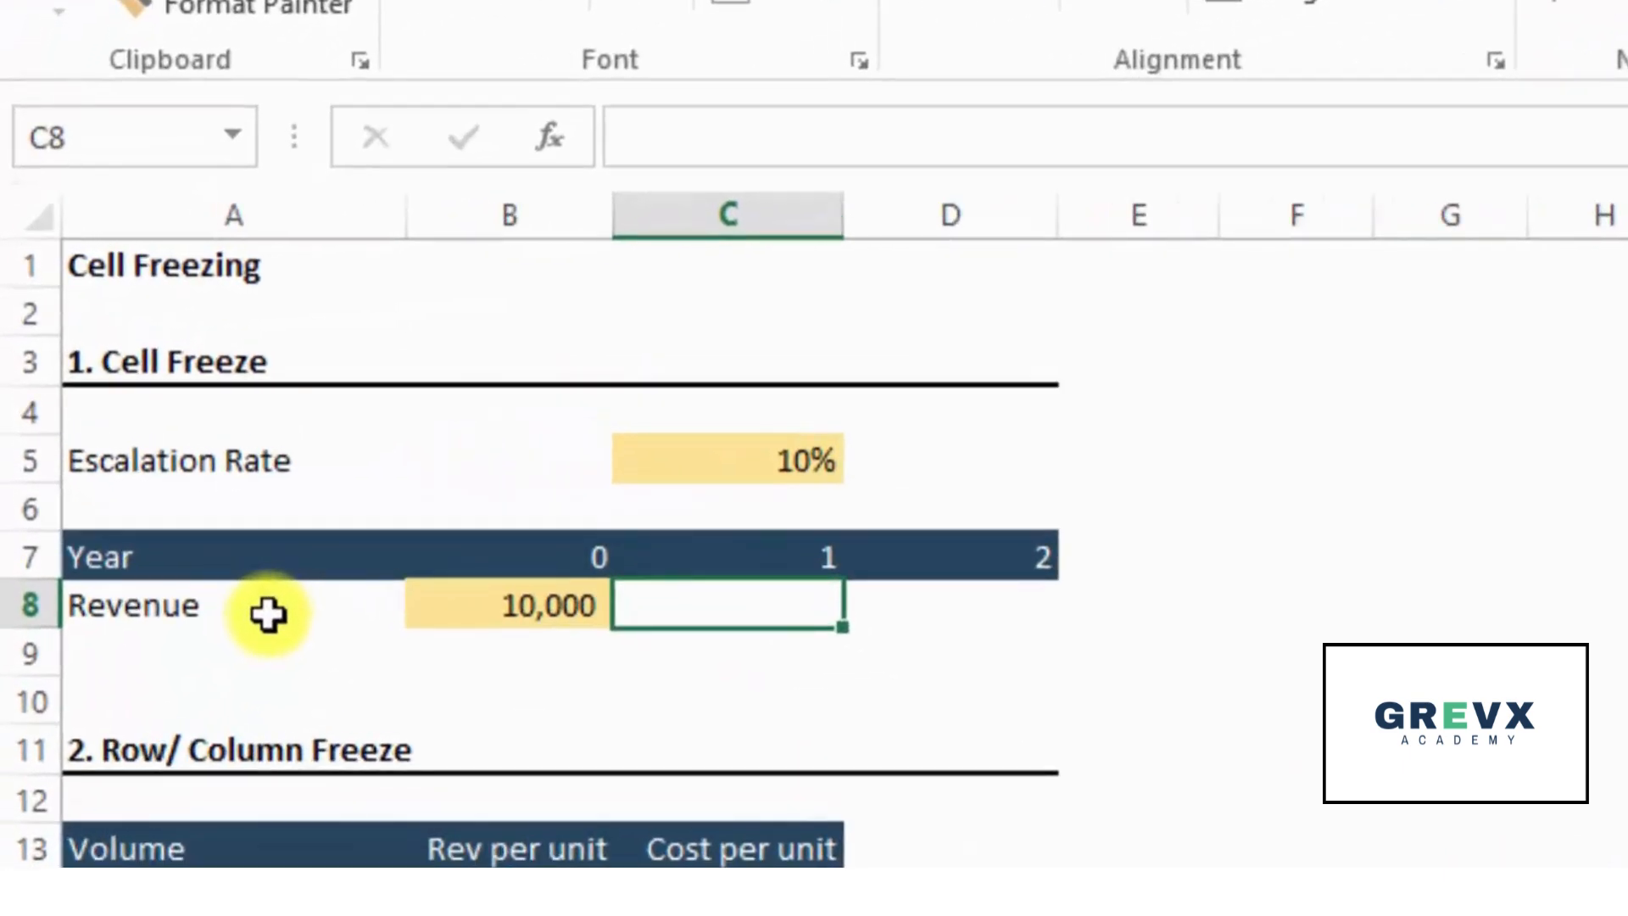
type("=")
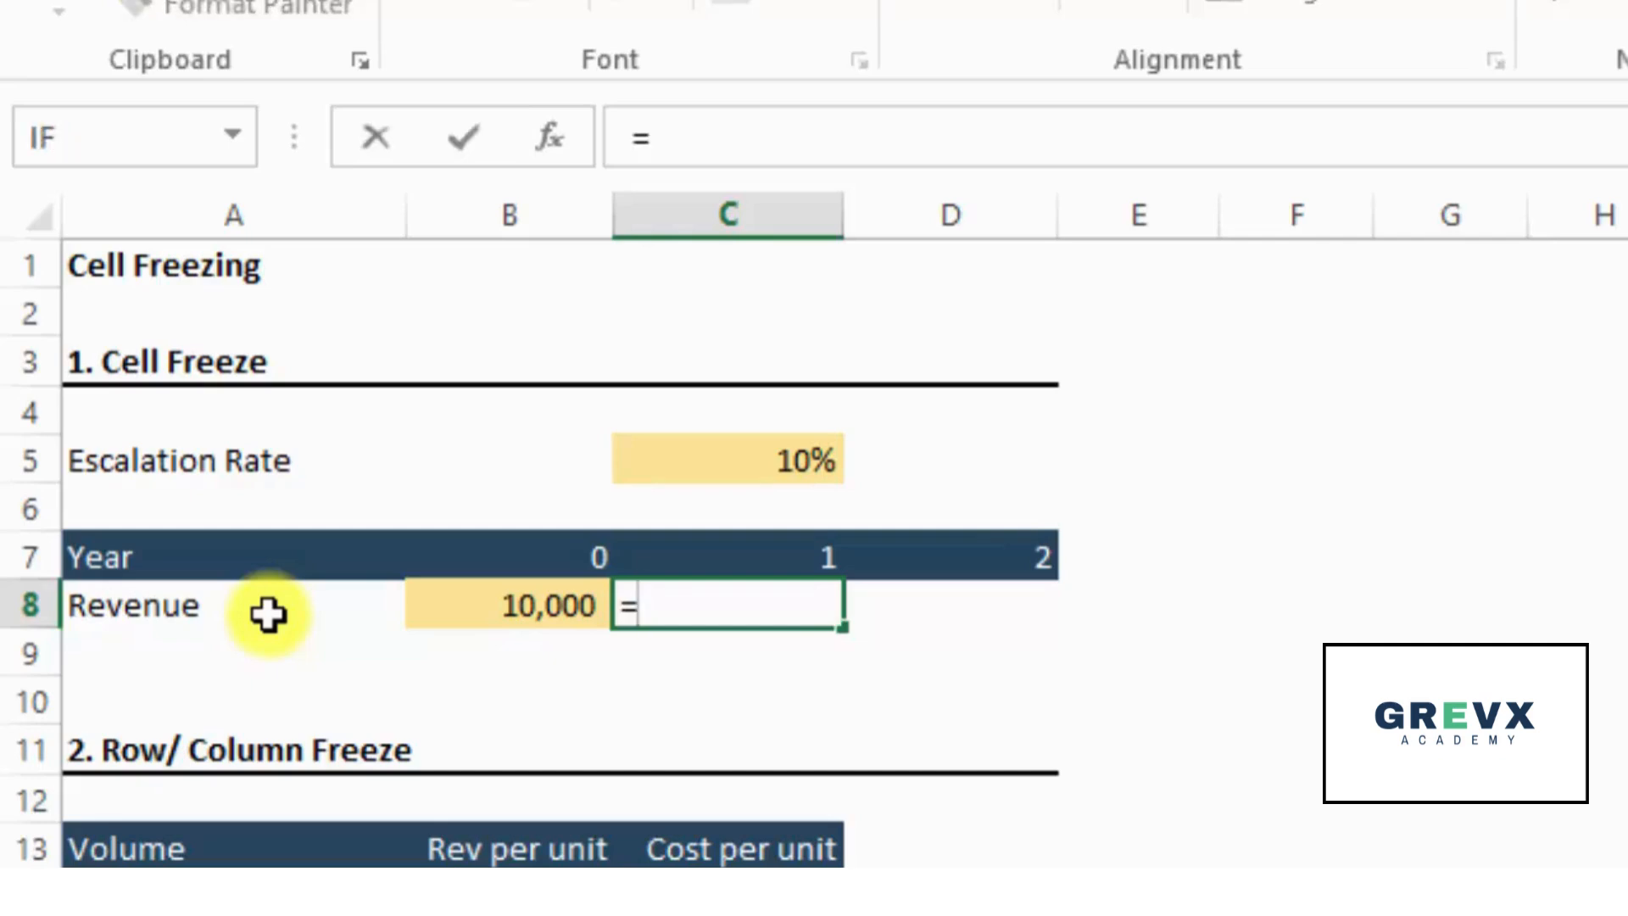
key("Left")
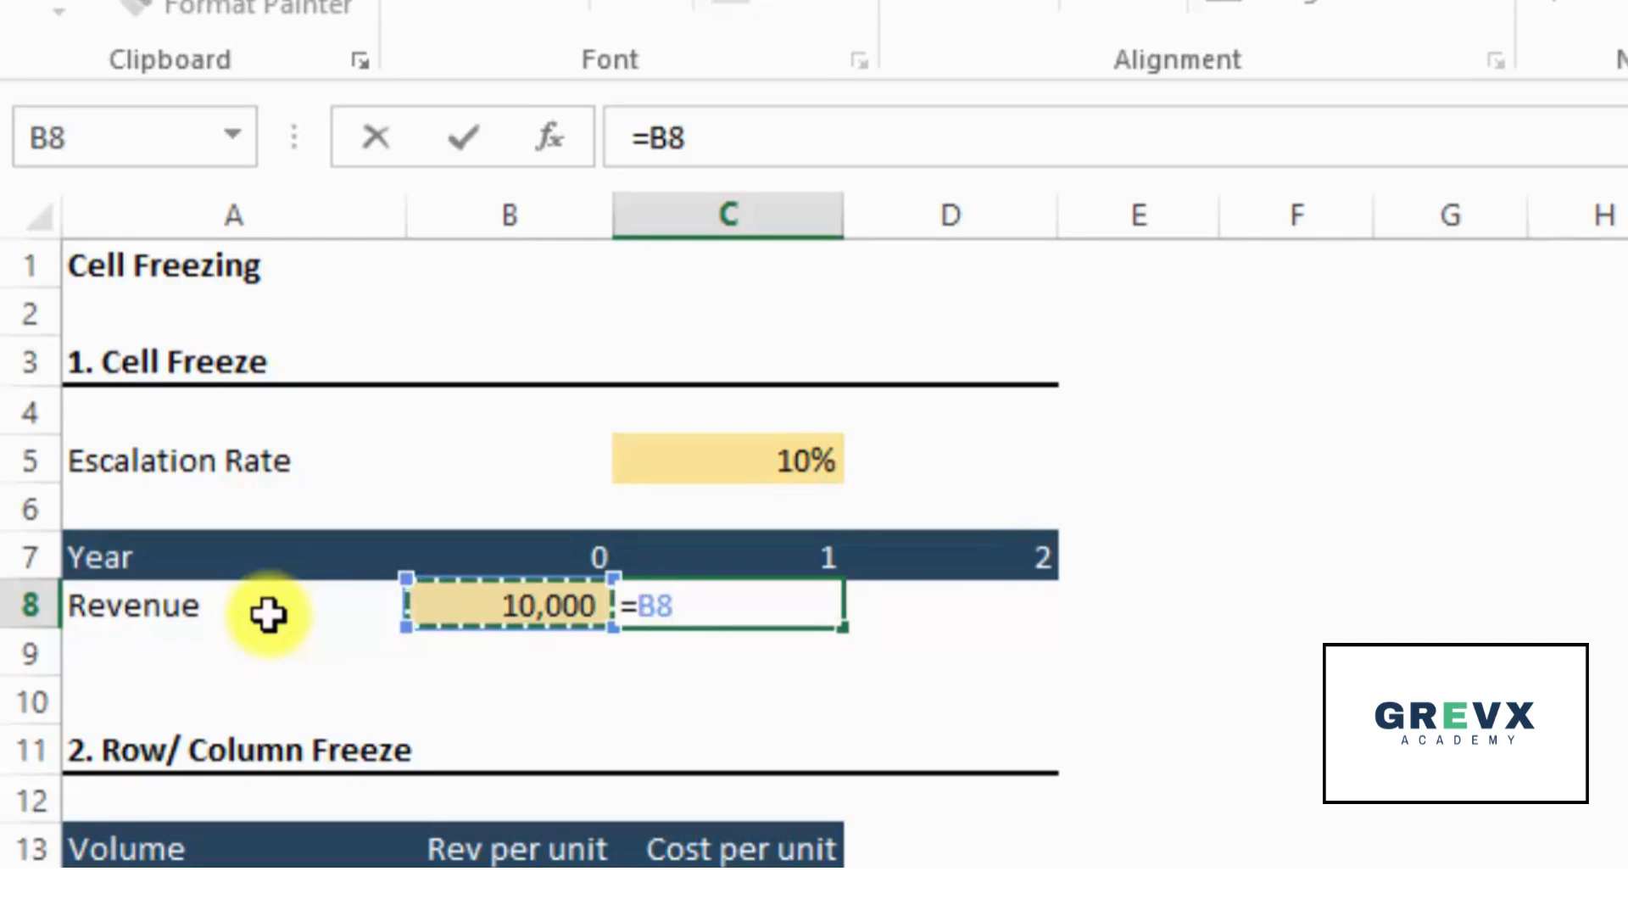
type("*(")
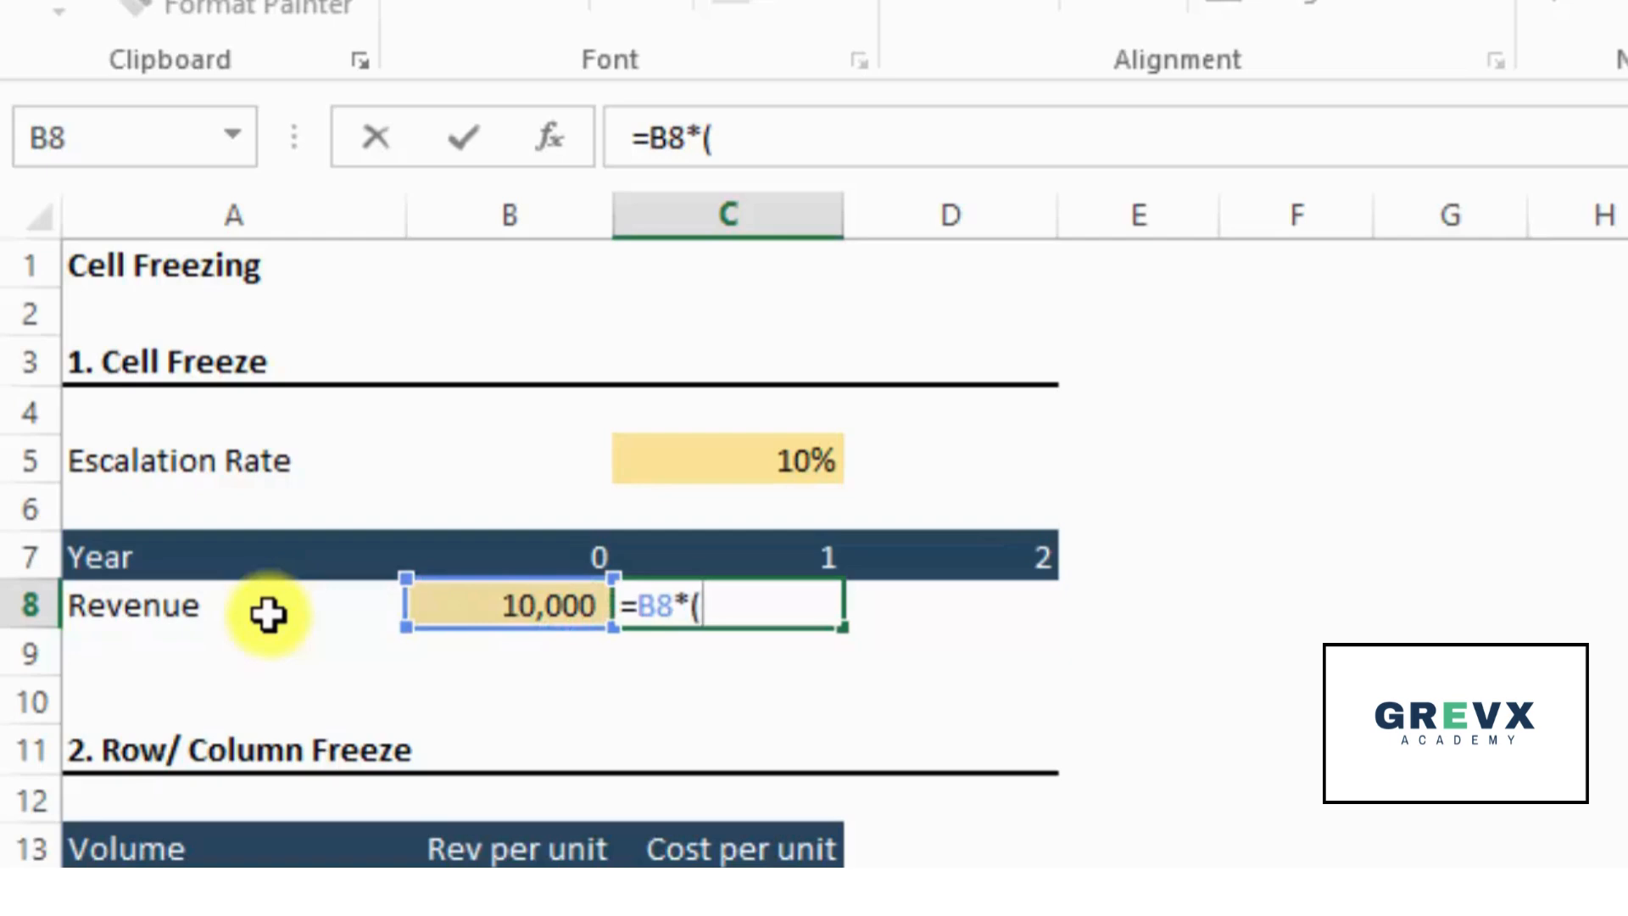
type("1+")
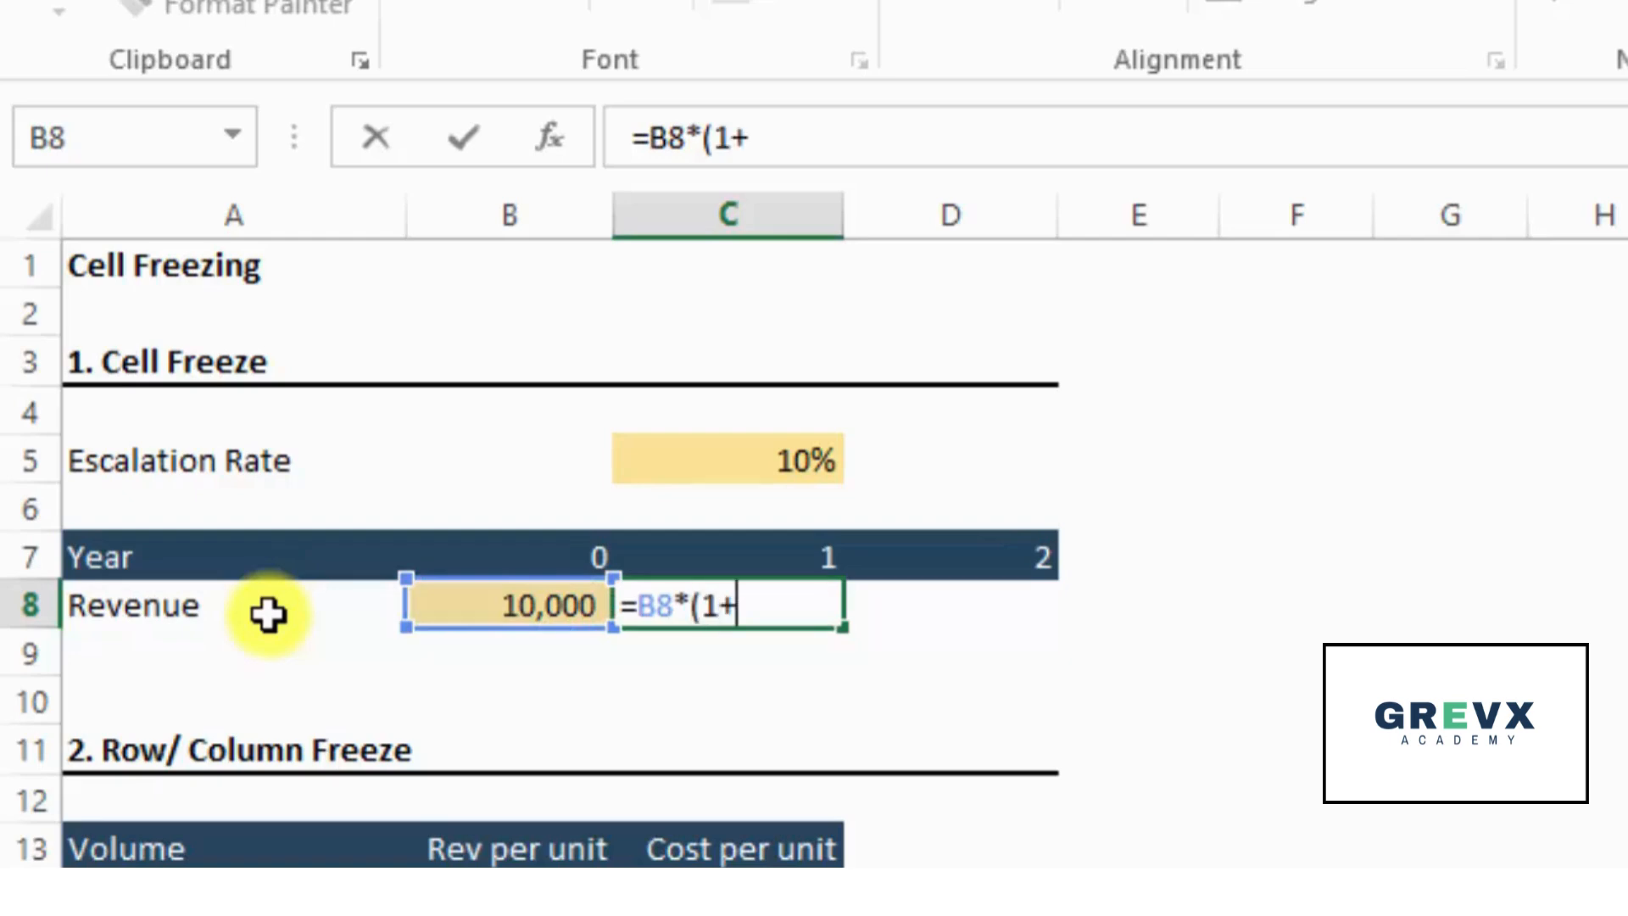
key("Up")
key("Up")
key("Up")
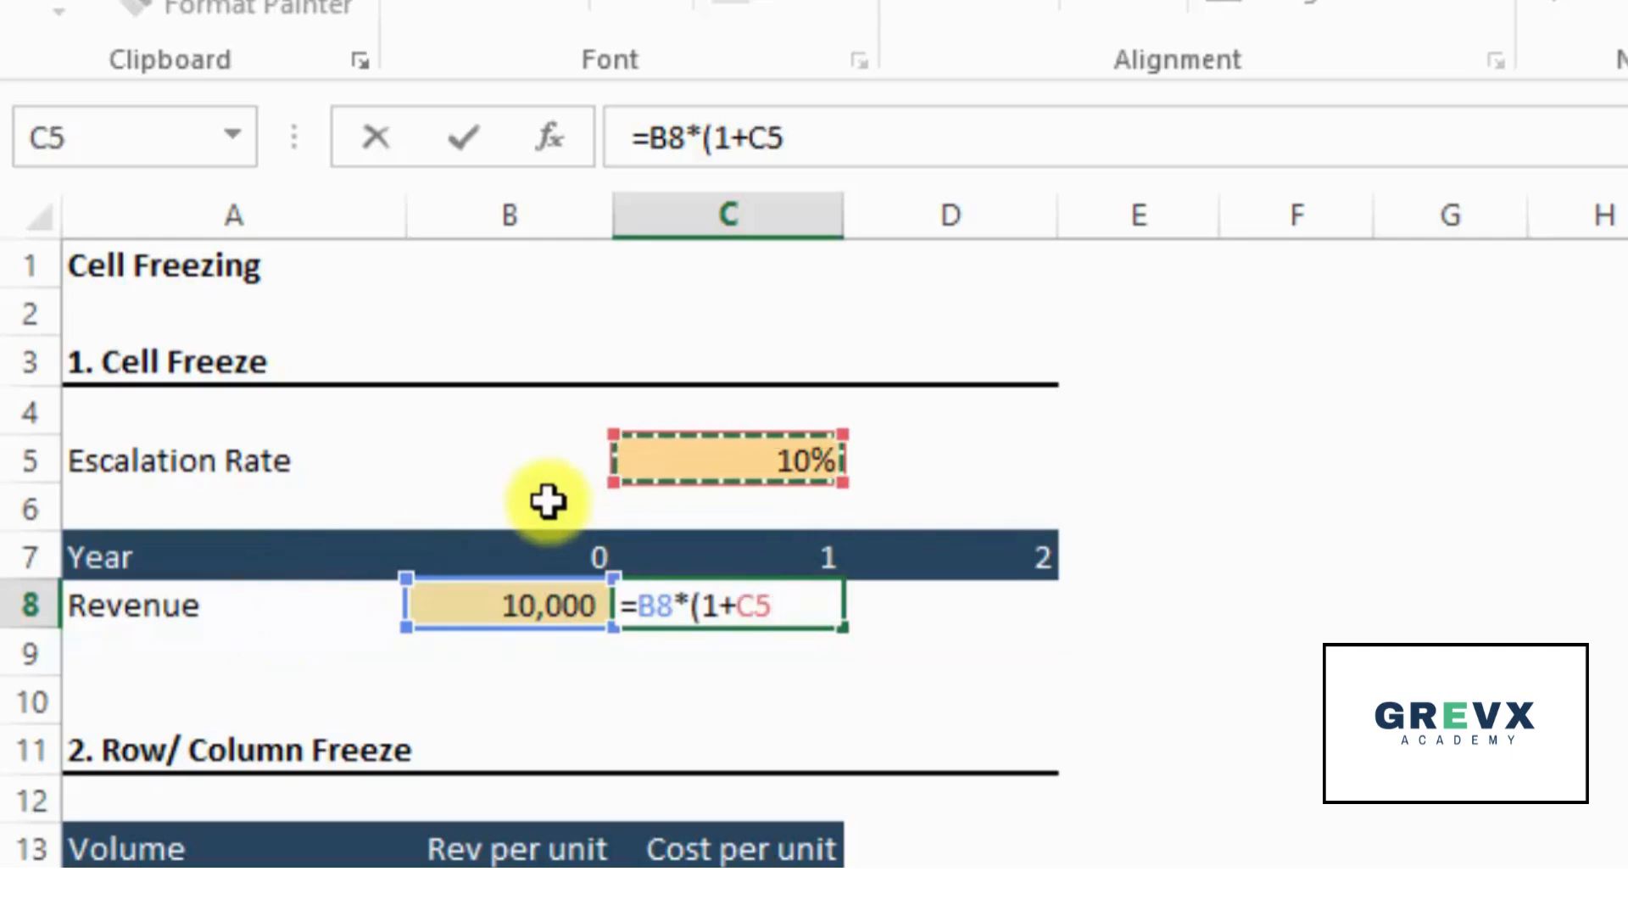
type(")")
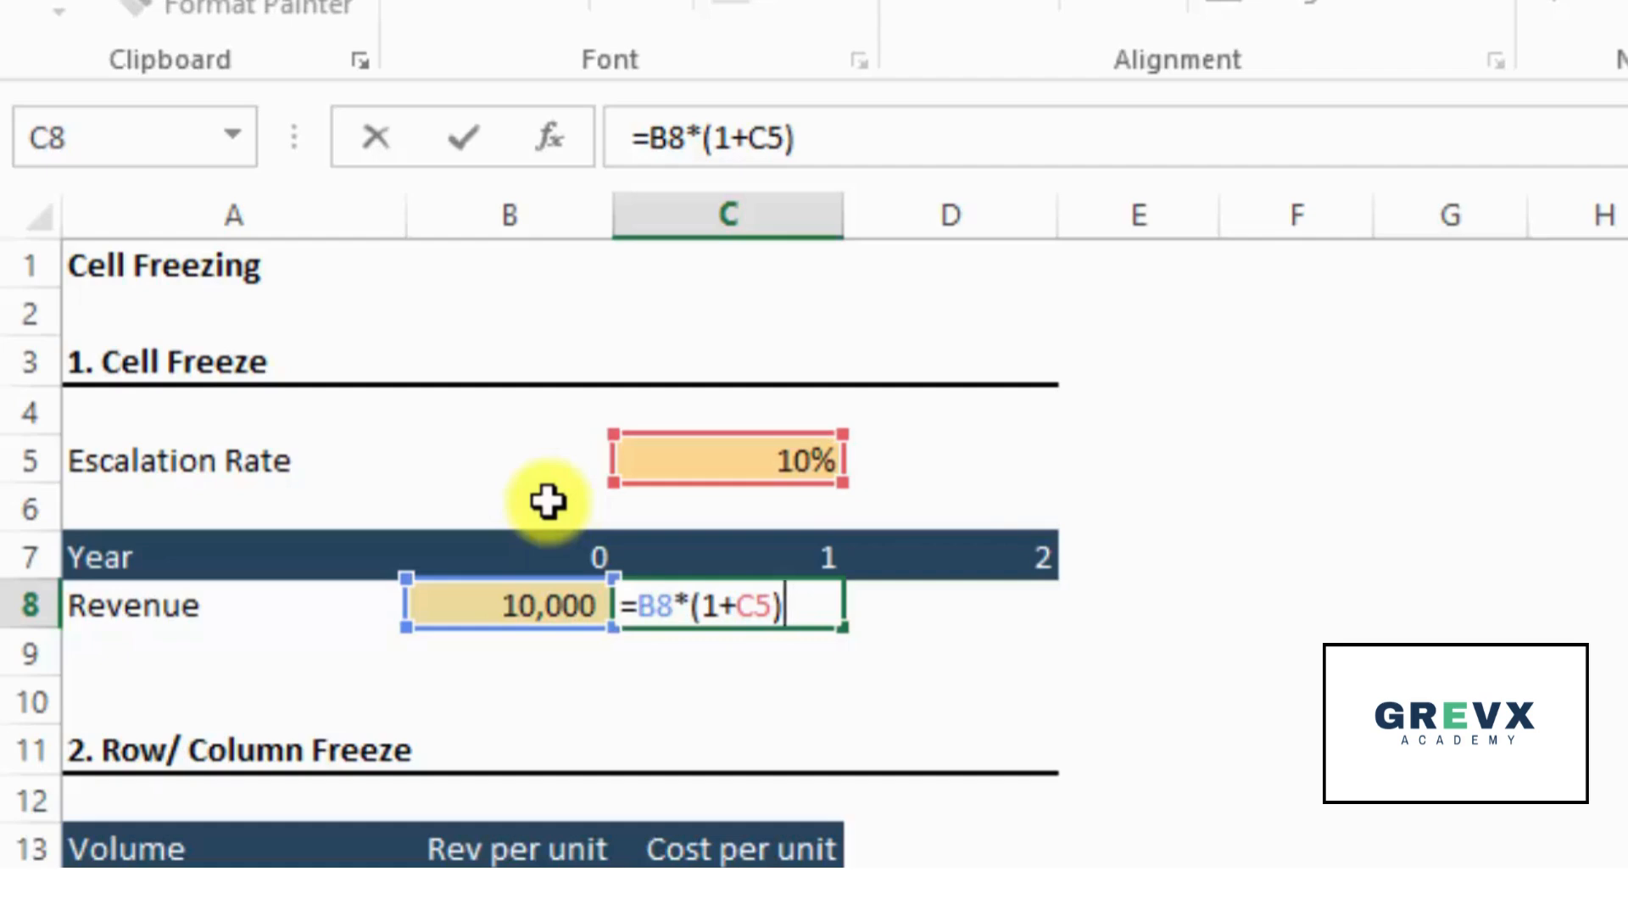
- Replace the escalation rate reference in the C8 formula with a hardcoded 10%, giving =B8*(1+10%)
key("BackSpace")
key("BackSpace")
key("BackSpace")
type("10")
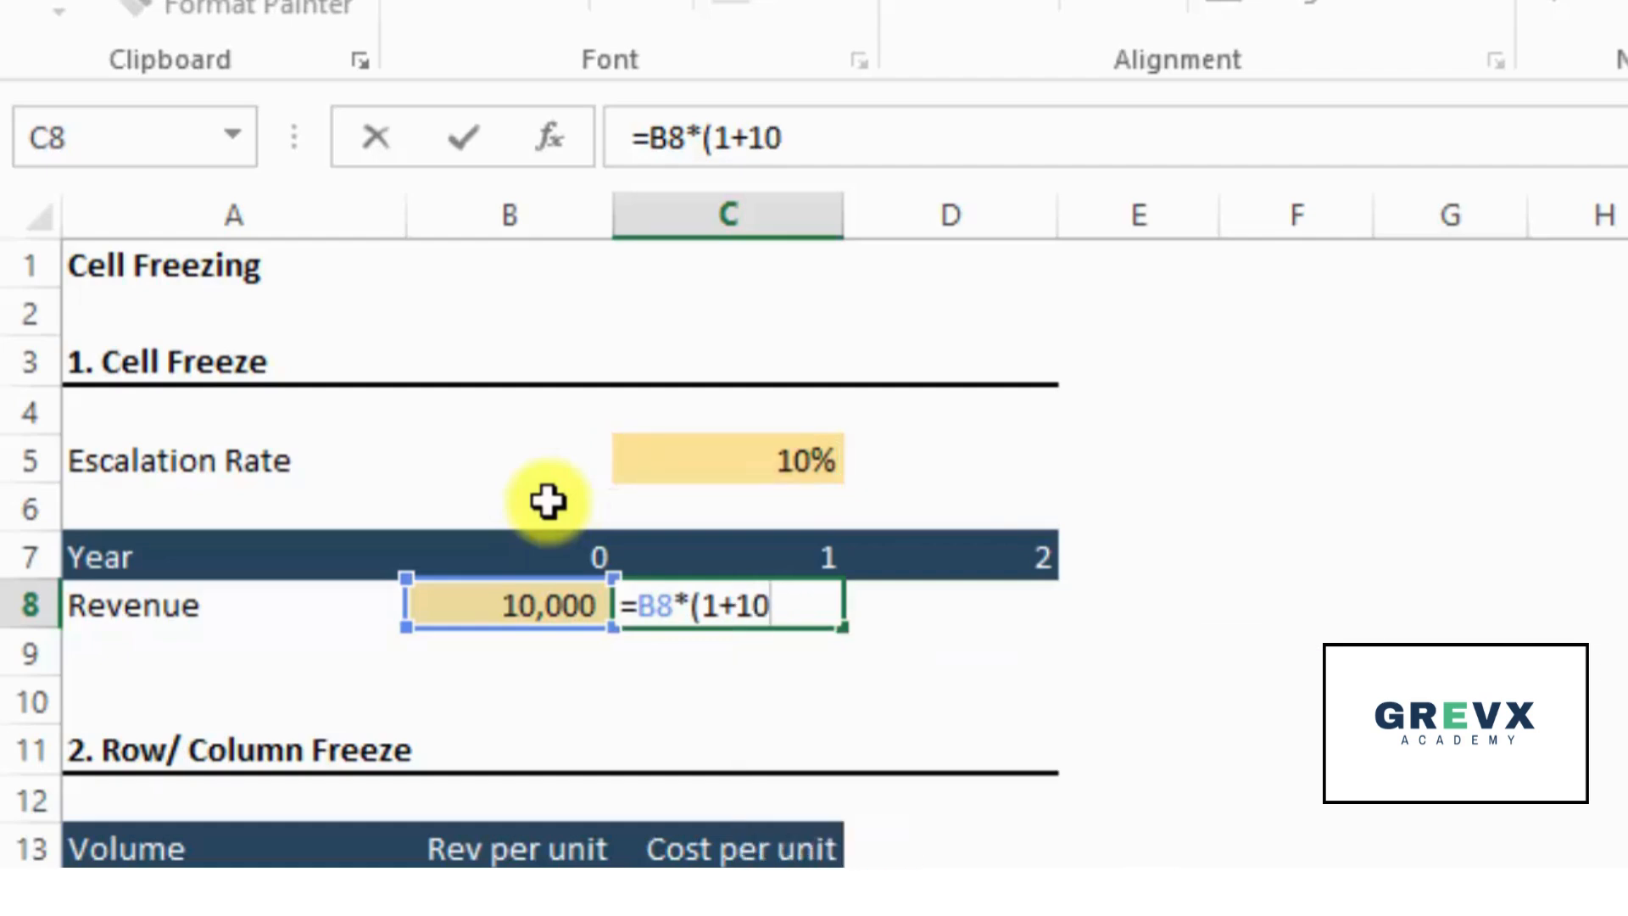
type("%)")
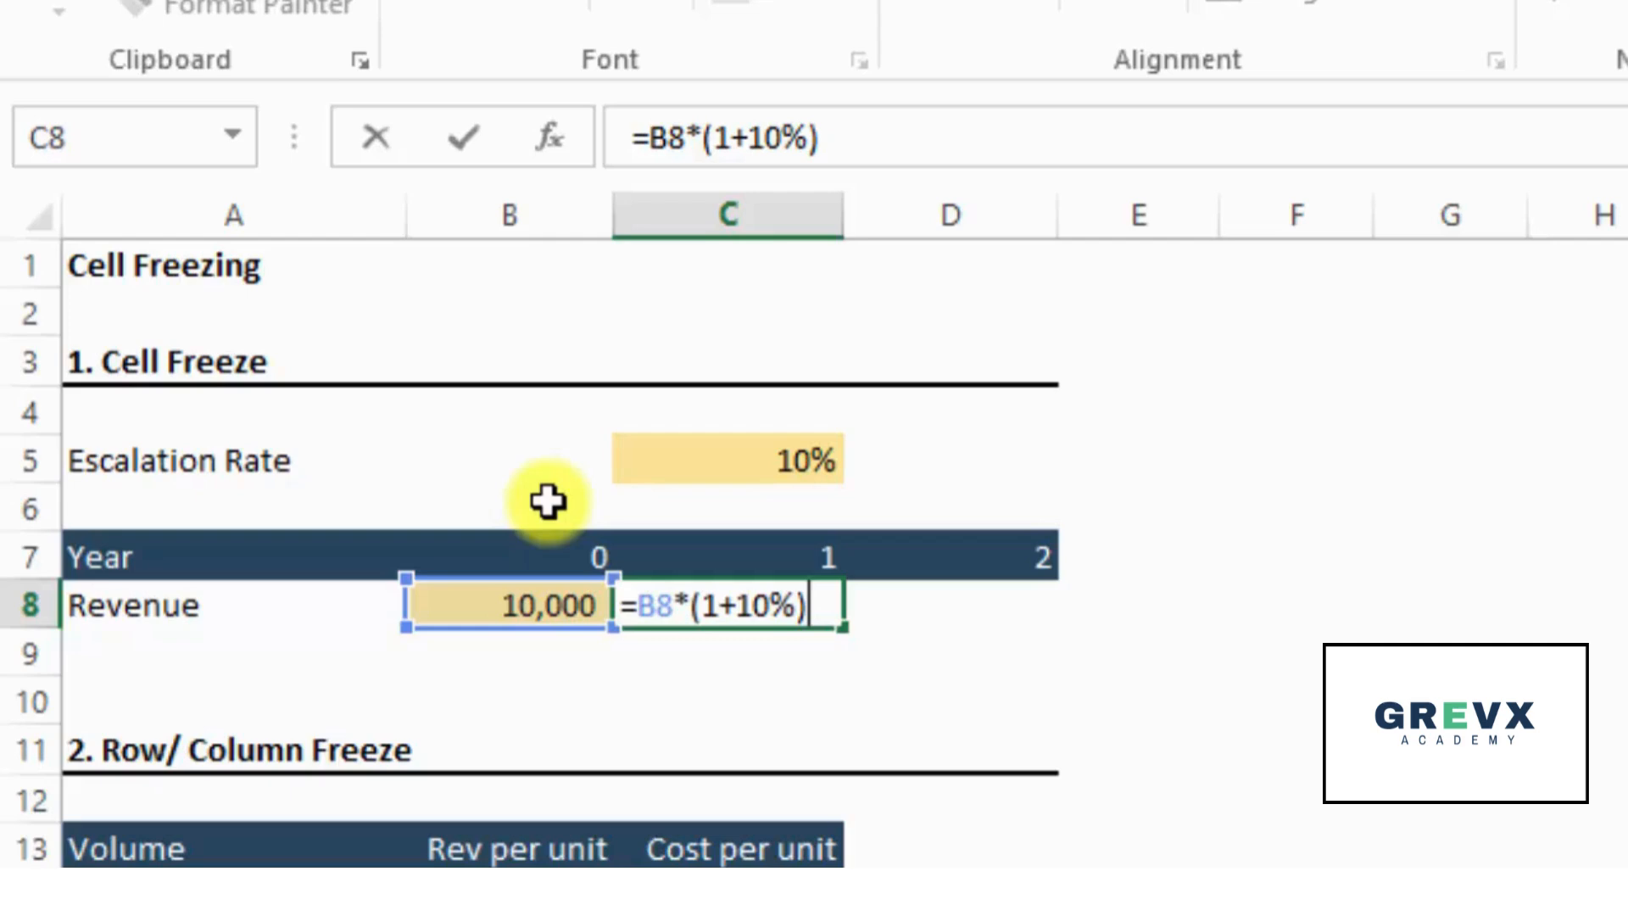
- Swap the hardcoded rate in the C8 formula for a reference to C5 and commit =B8*(1+C5)
key("BackSpace")
key("BackSpace")
key("BackSpace")
key("BackSpace")
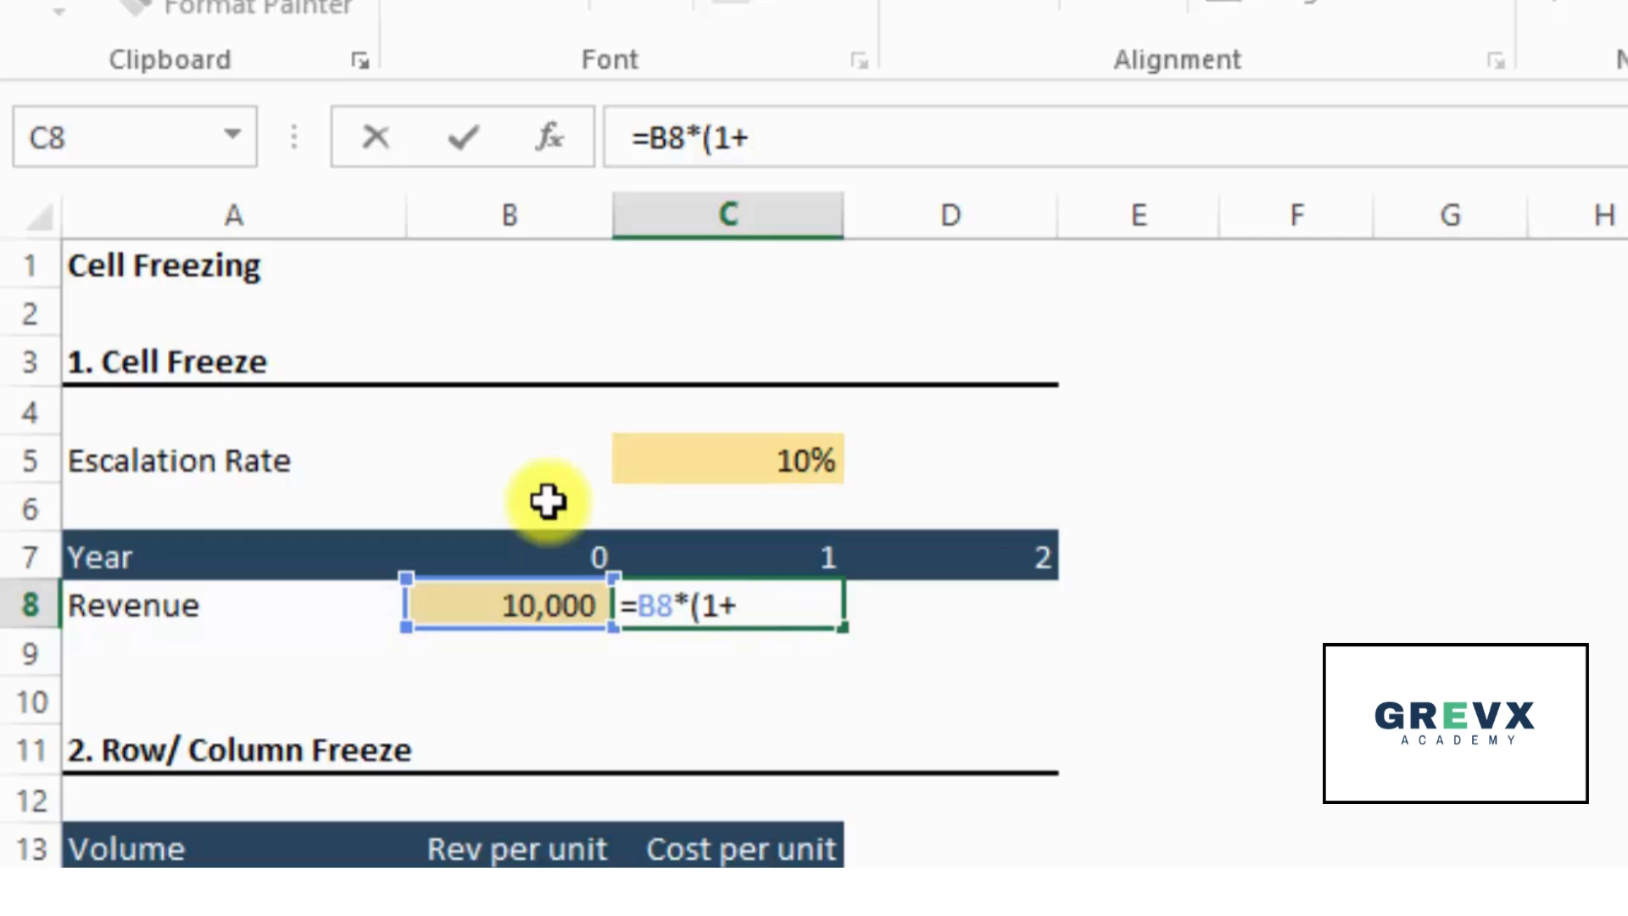
key("Up")
key("Up")
key("Up")
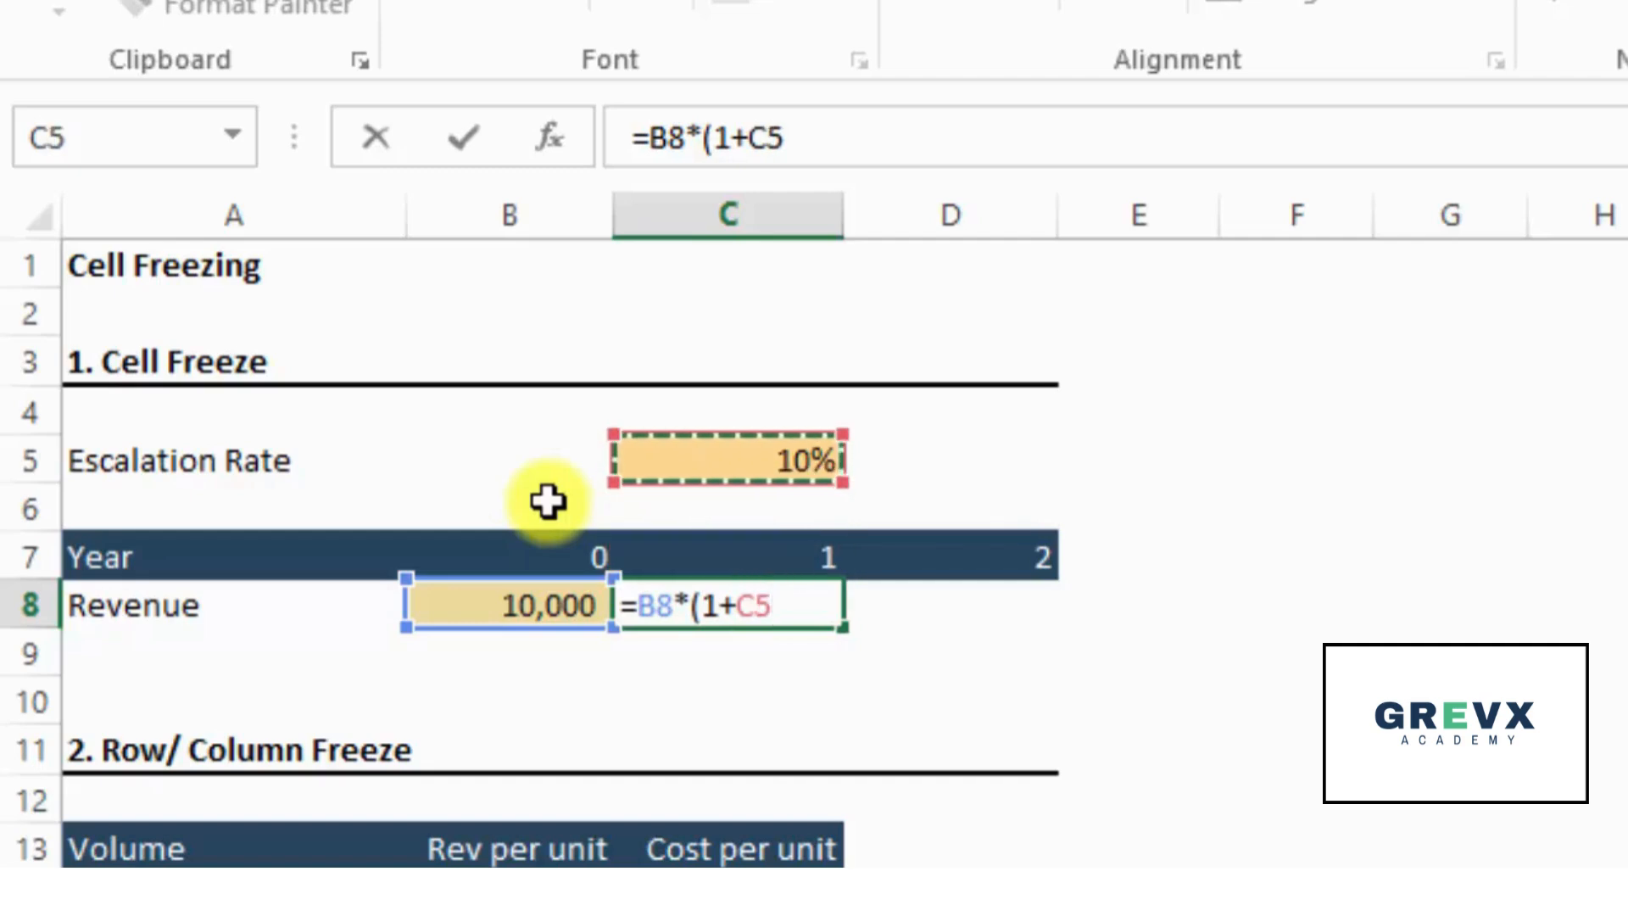
type(")")
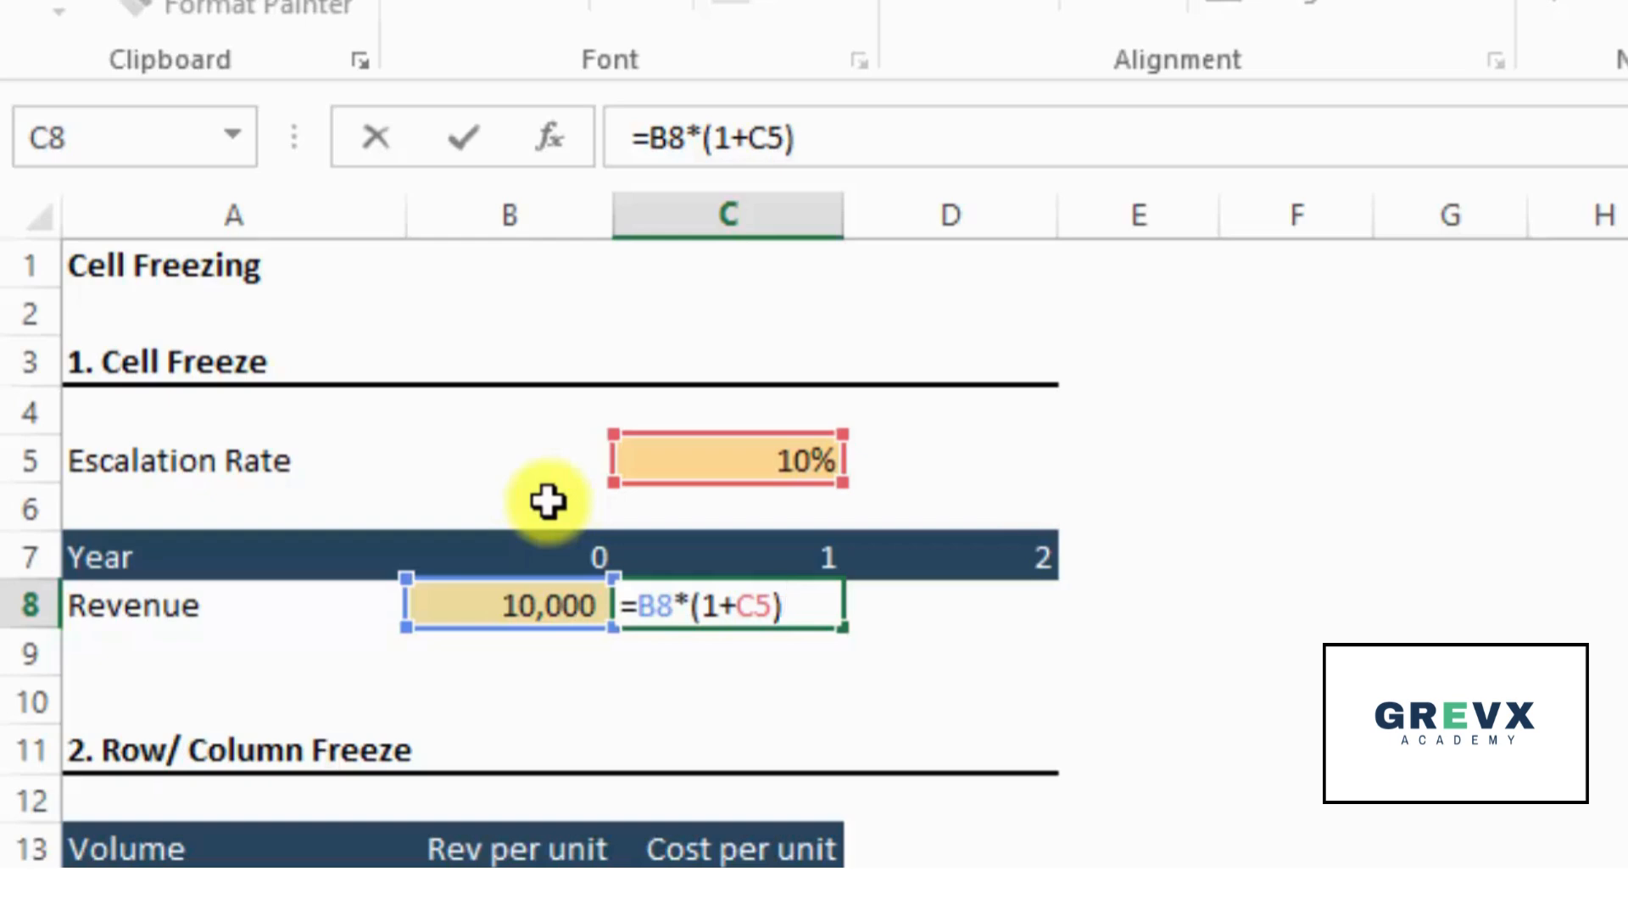
key("Return")
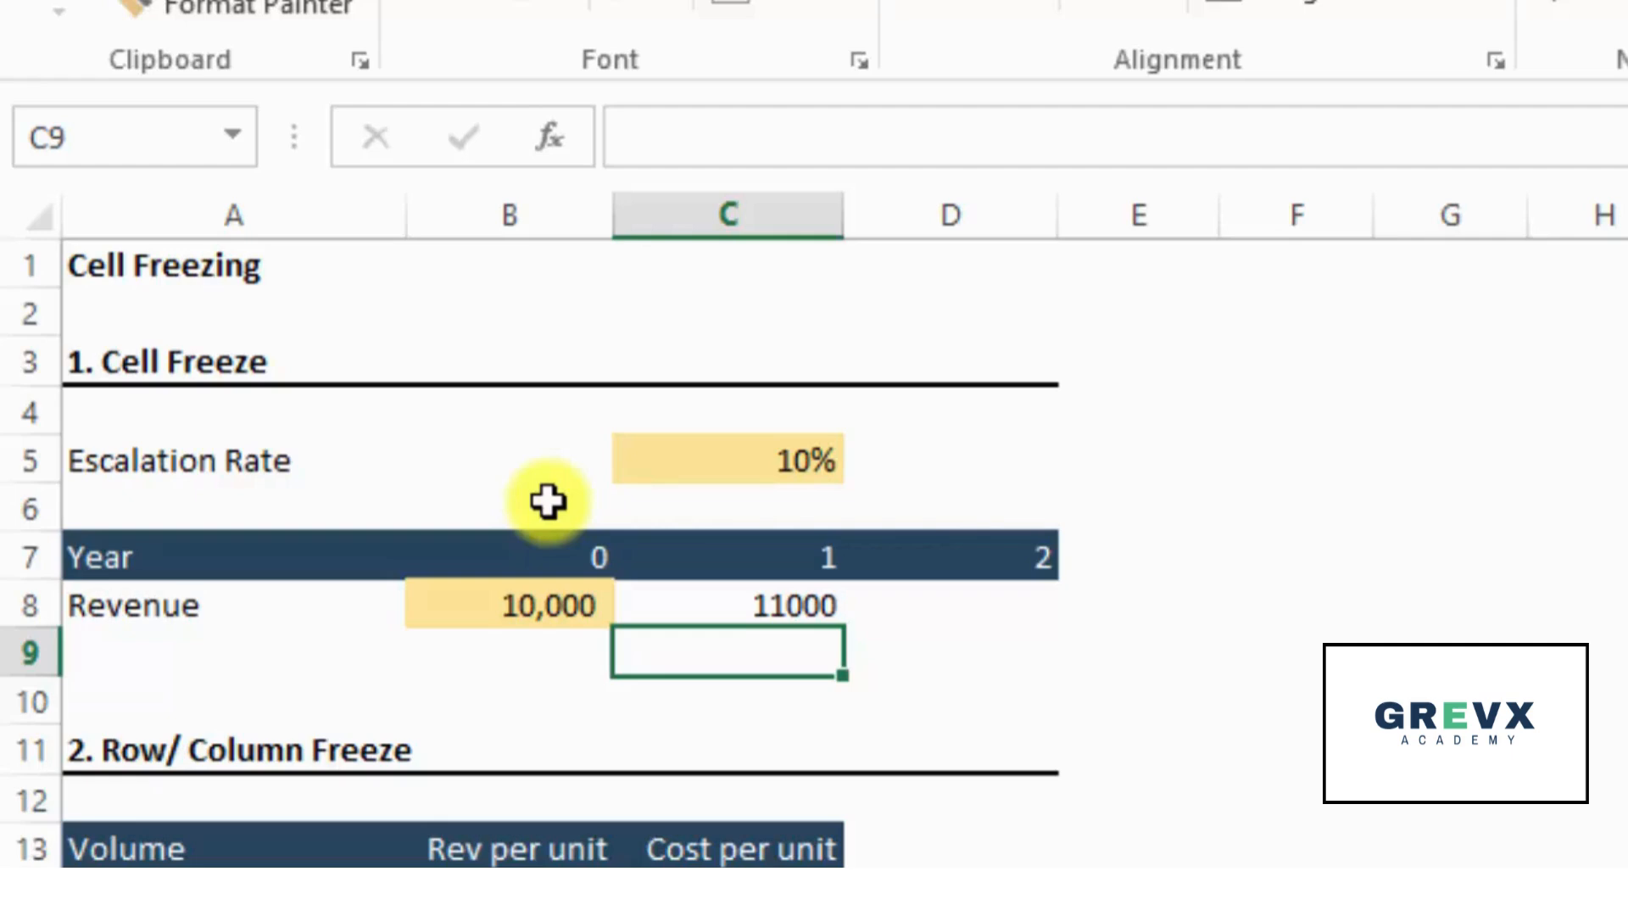
- Enter the year 2 revenue formula =C8*(1+C5) in cell D8
key("Up")
key("Right")
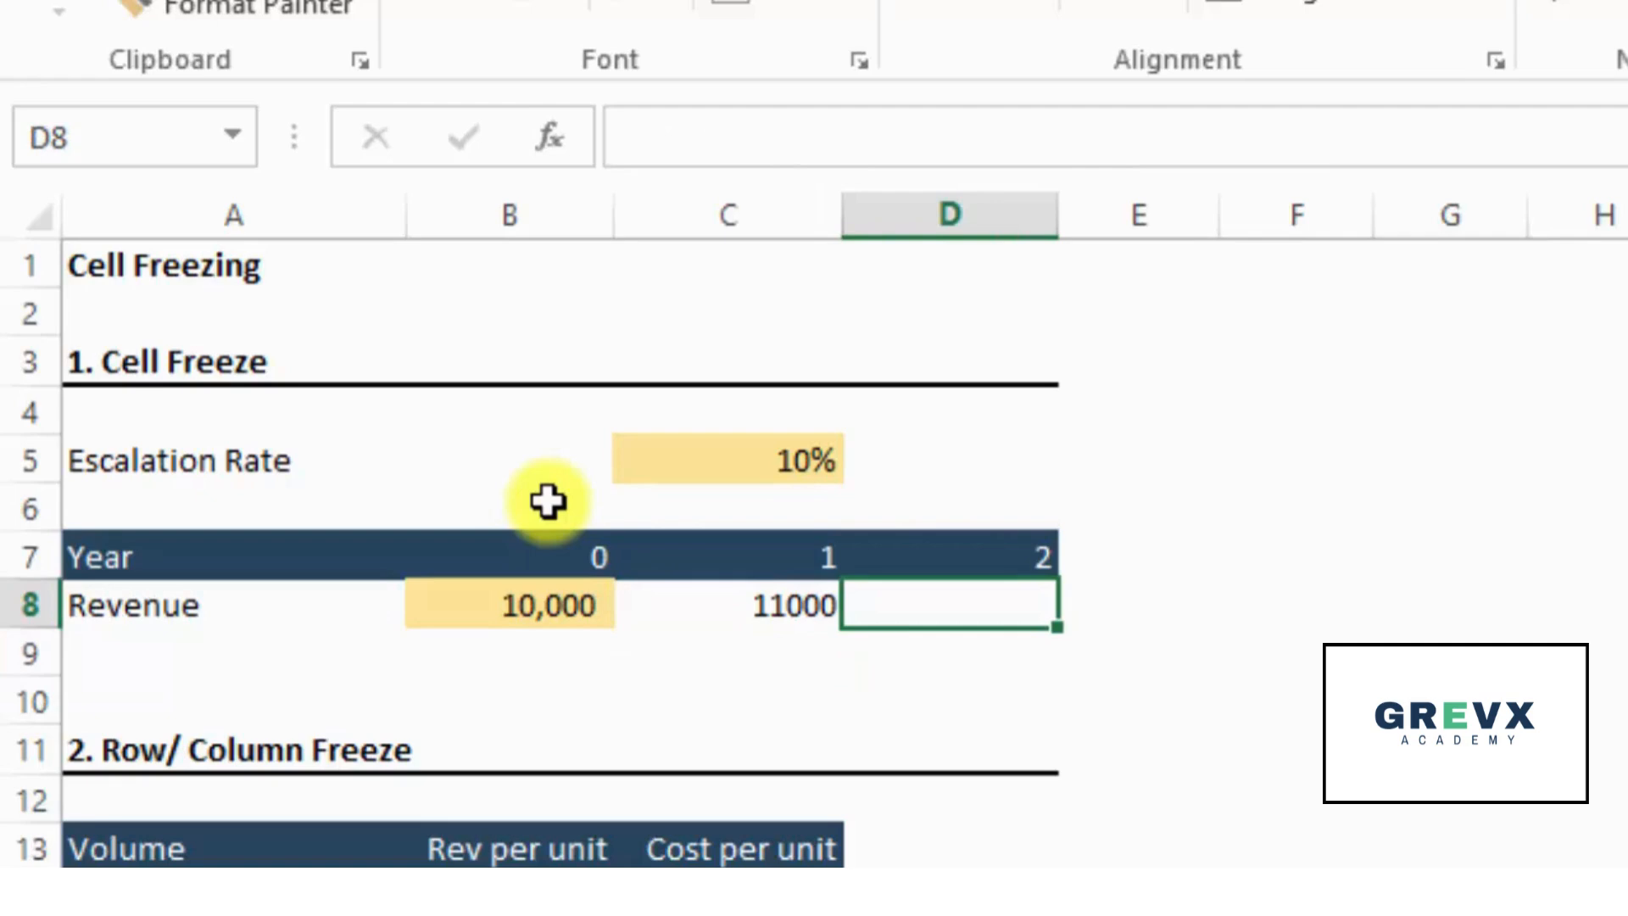
type("=")
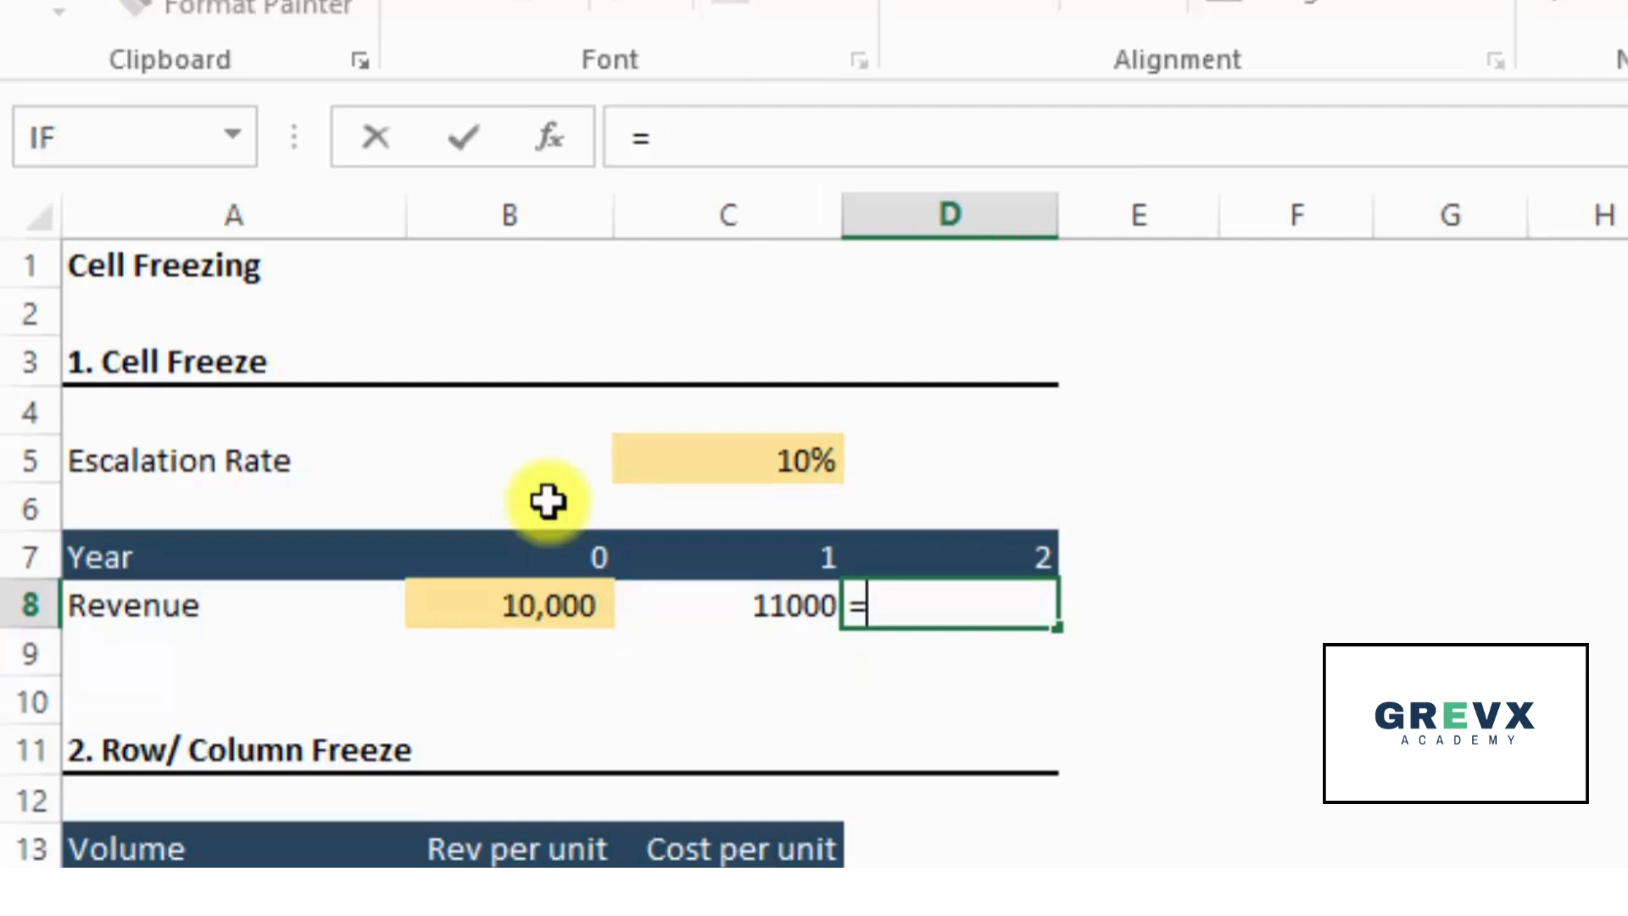
key("Left")
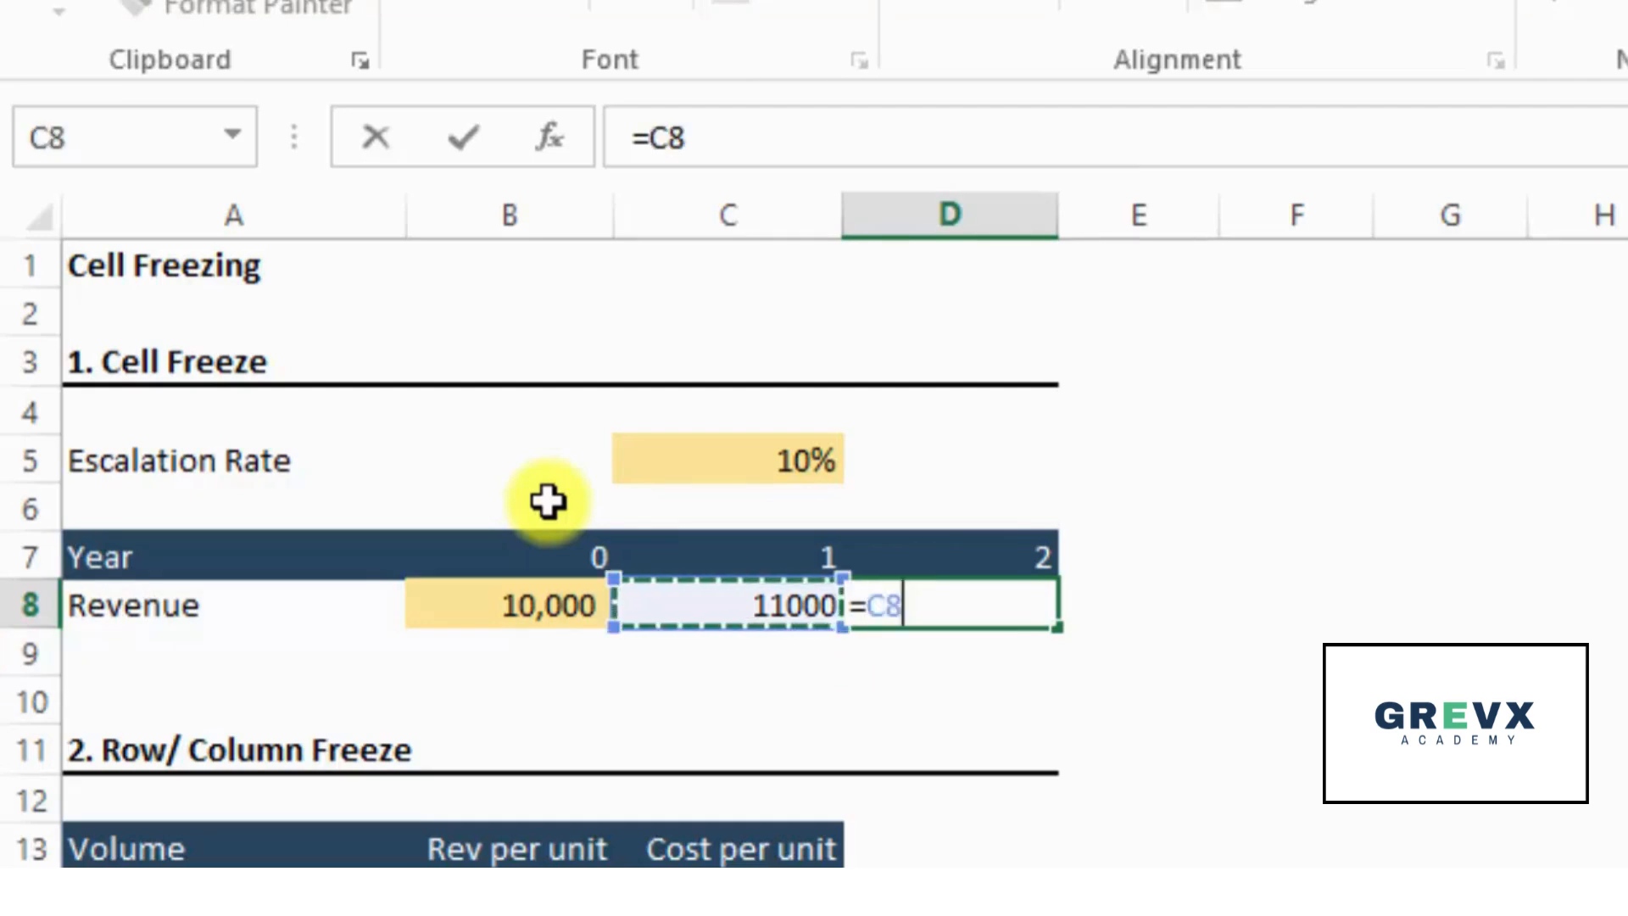
type("*(1+")
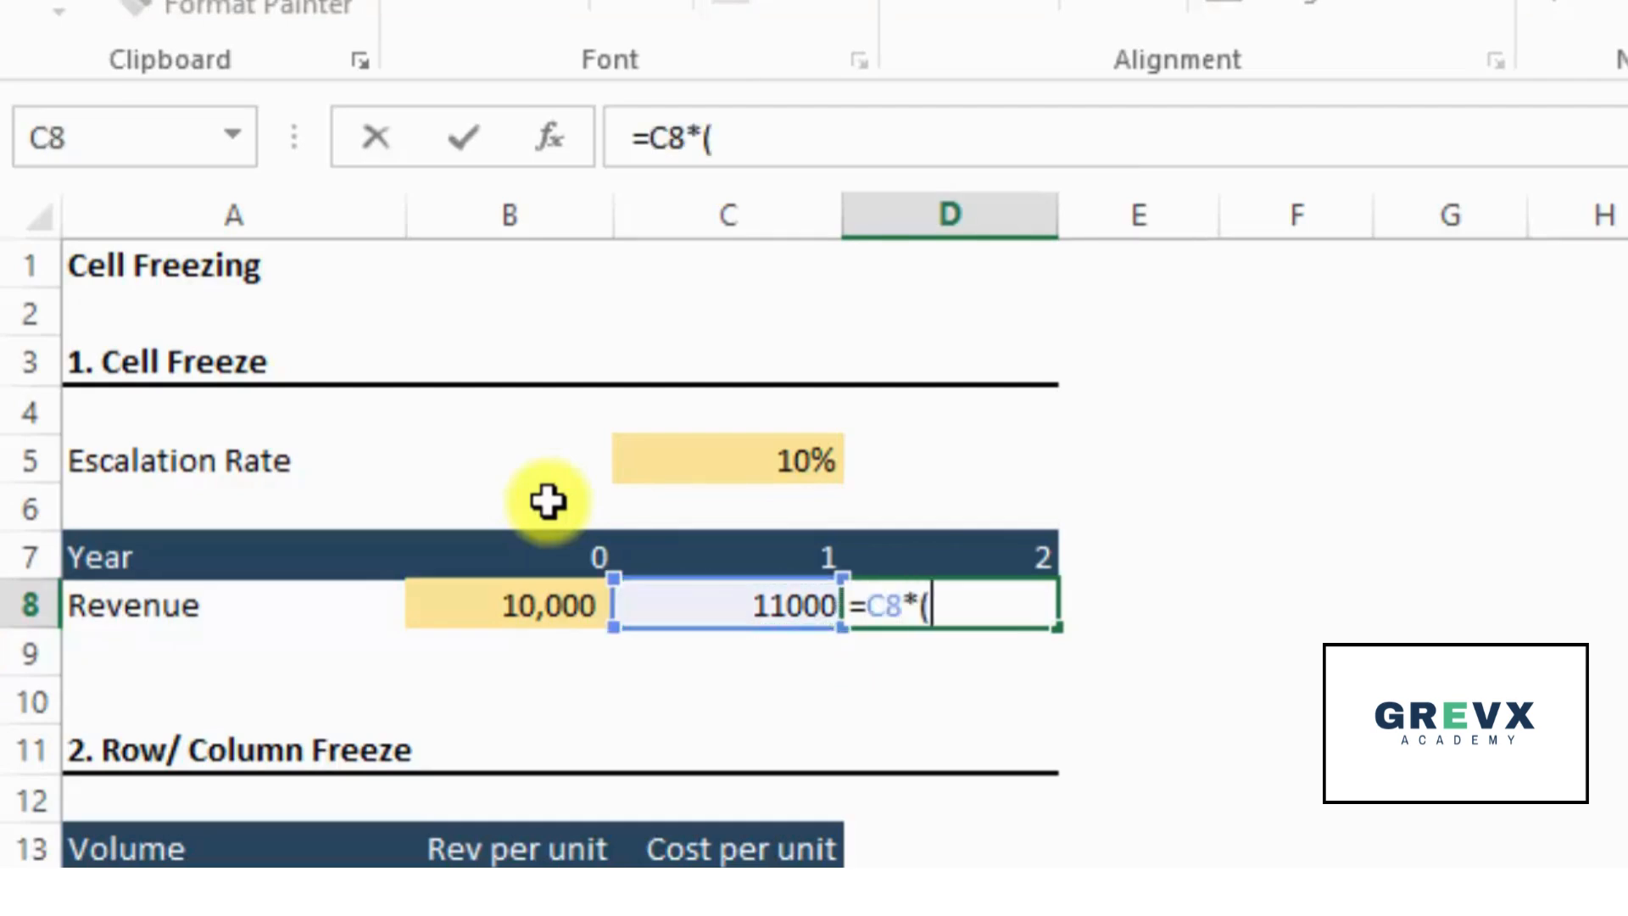
key("Up")
key("Up")
key("Up")
key("Left")
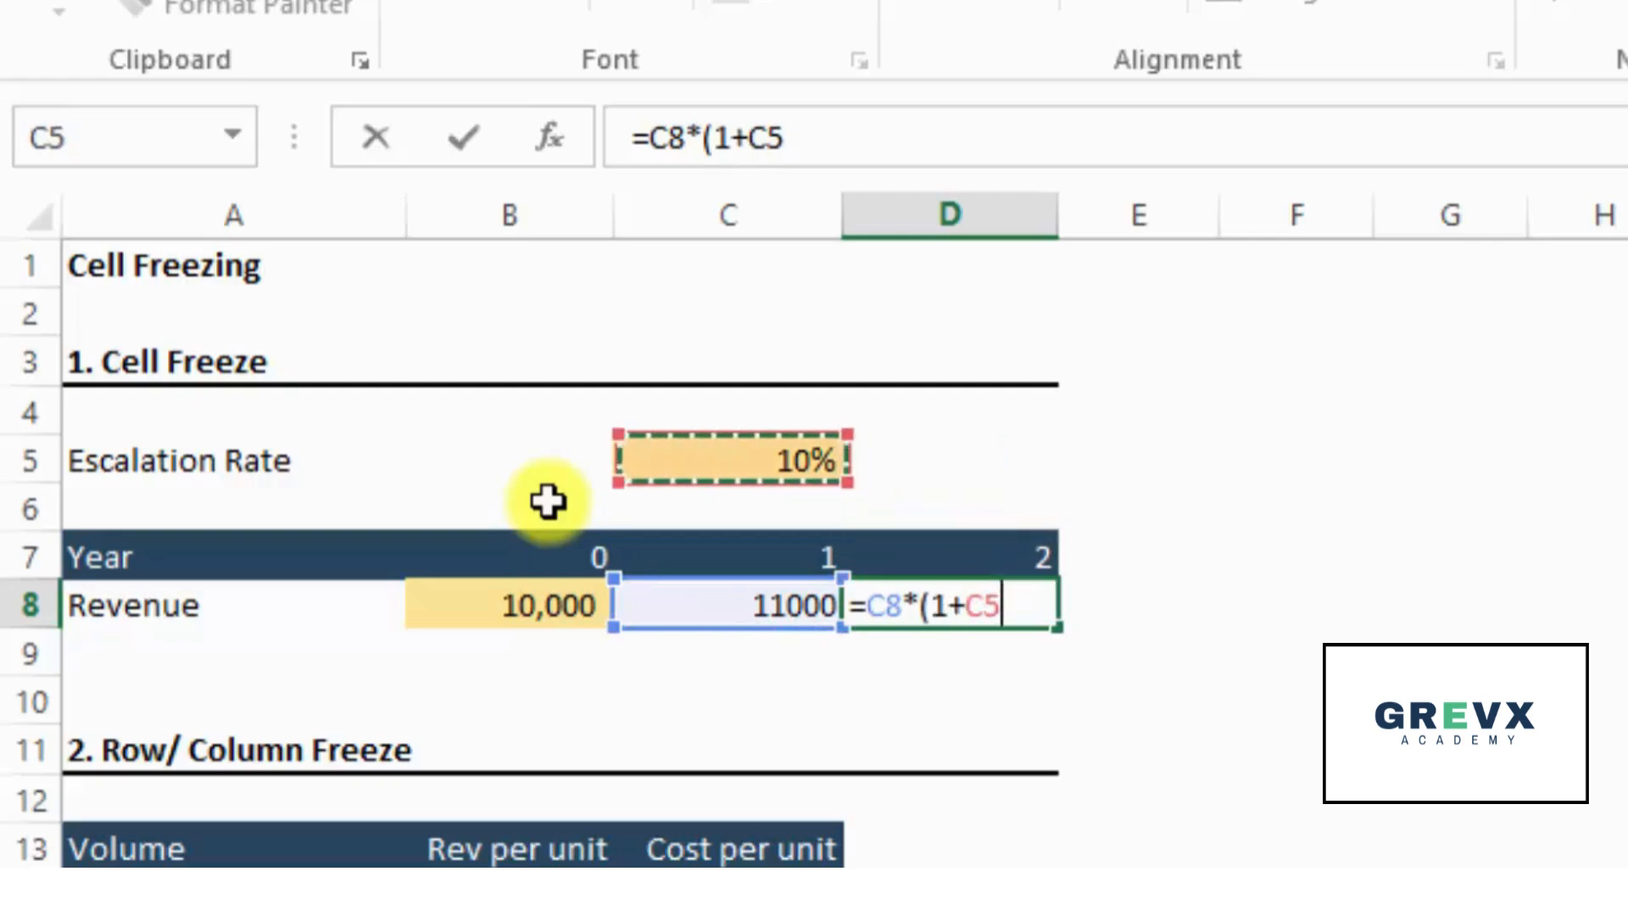
type(")")
key("Return")
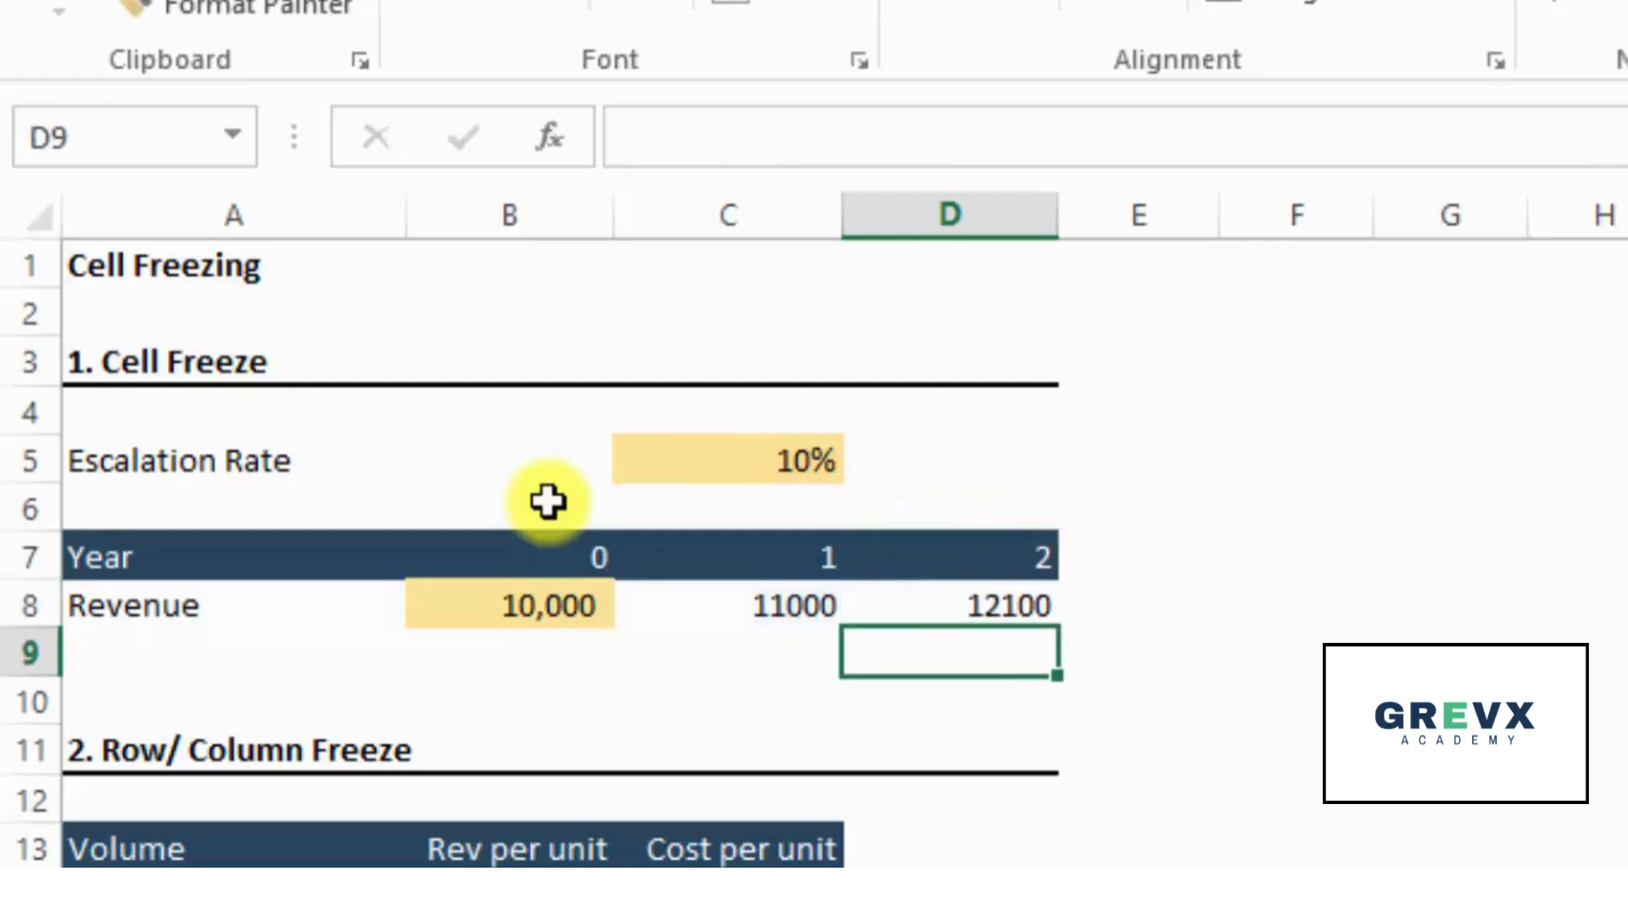
- Compare the revenue formulas in C8 and D8 and look along the empty cells further across row 8
key("Up")
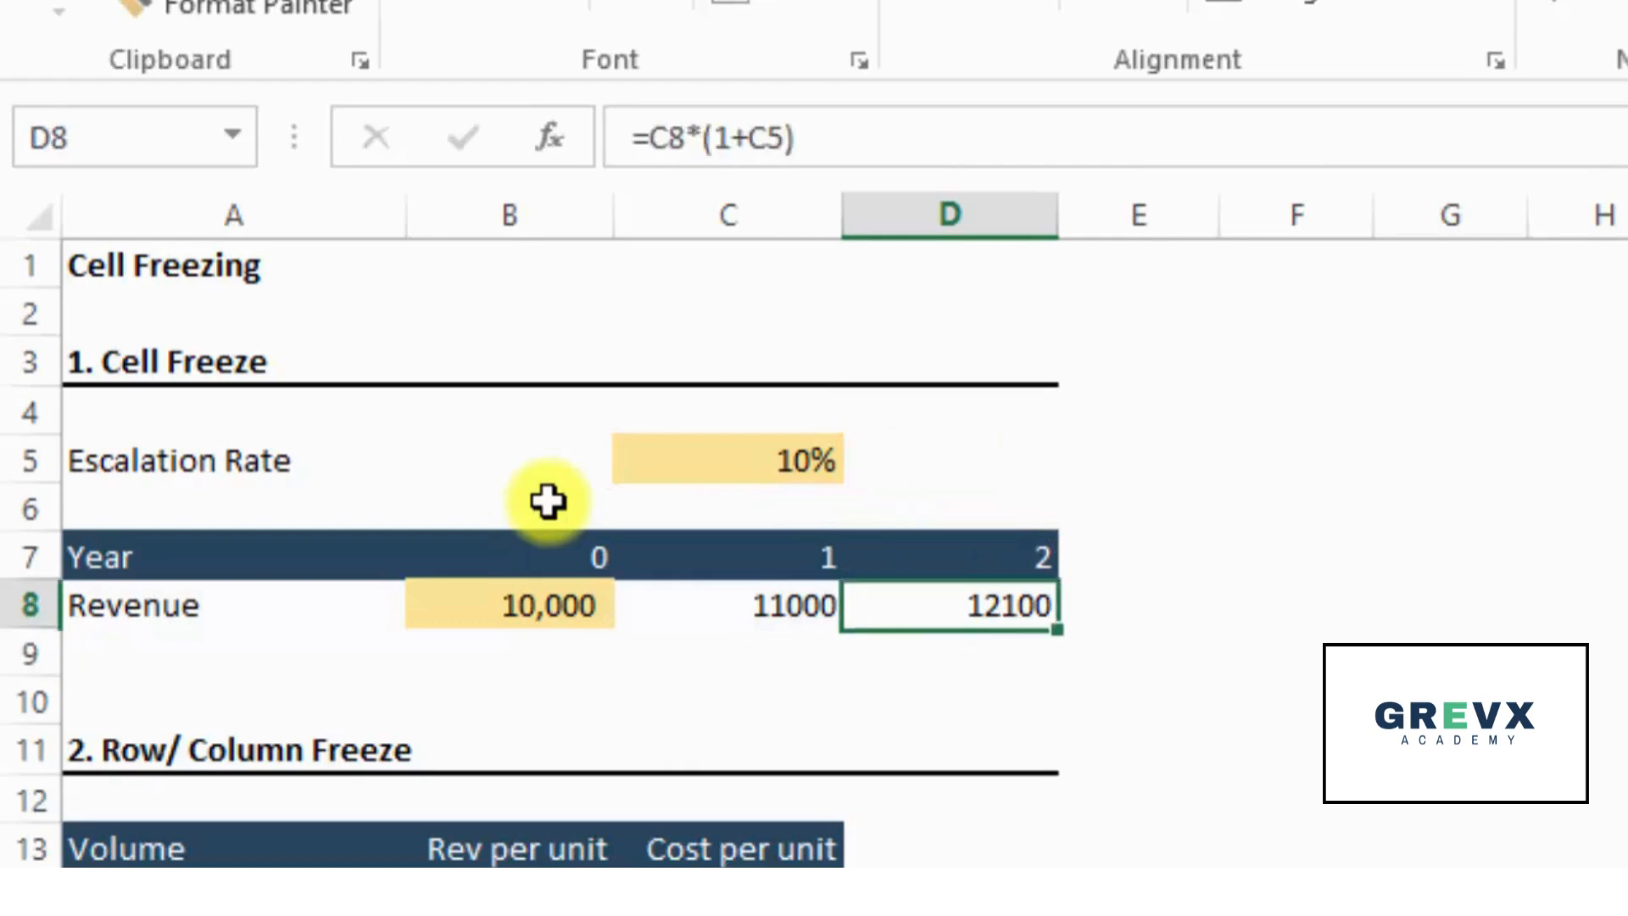
key("Left")
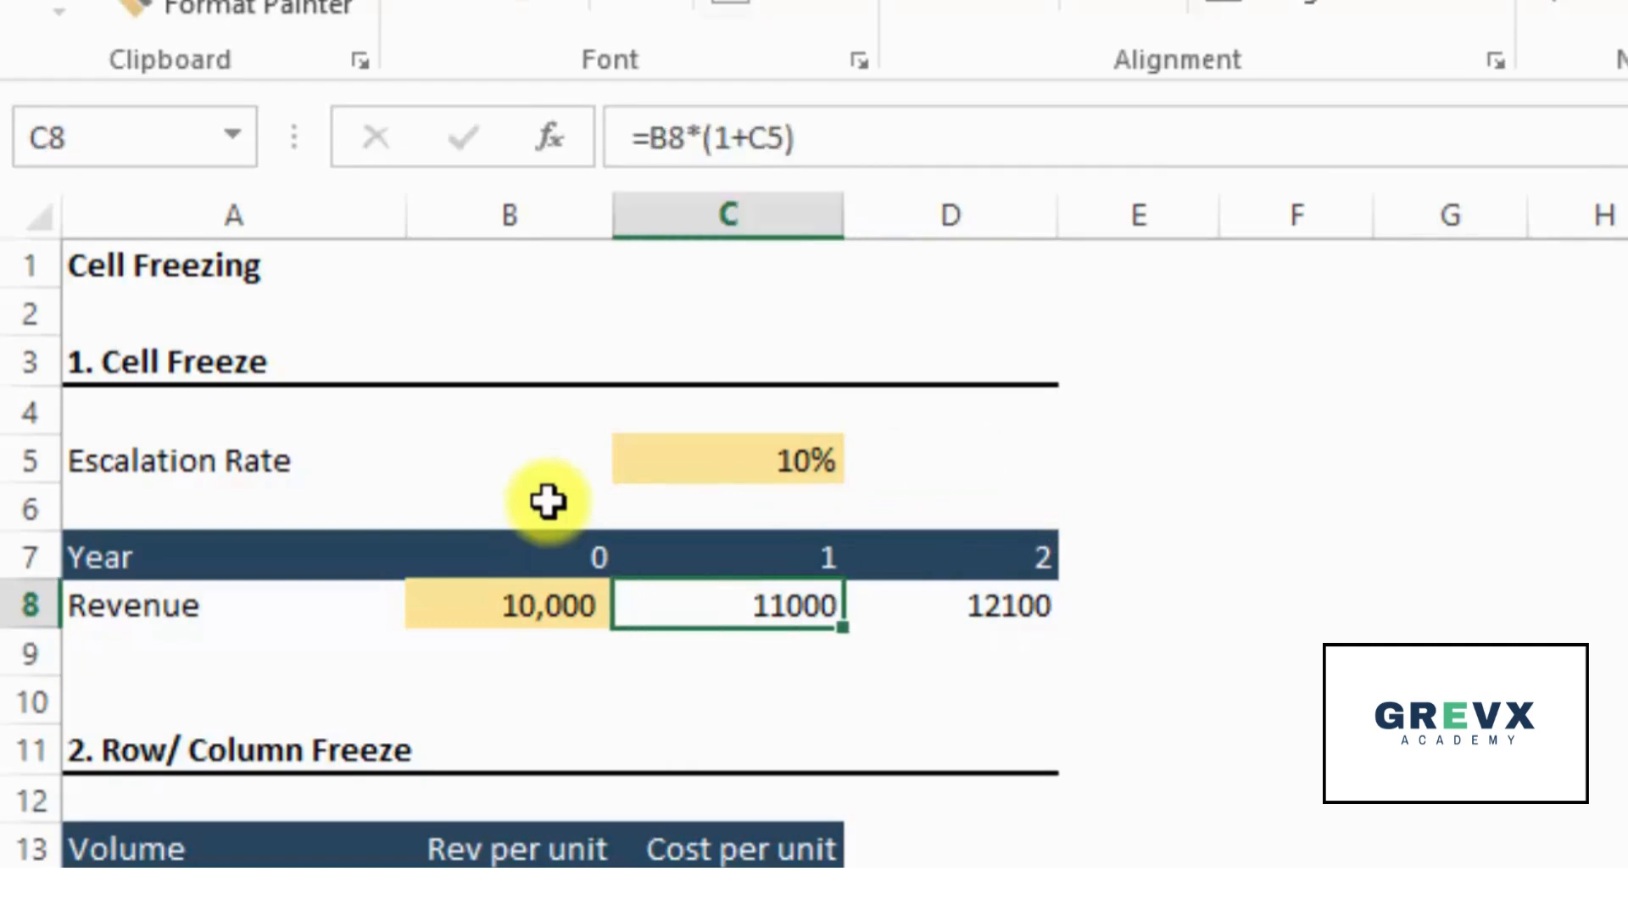
key("Right")
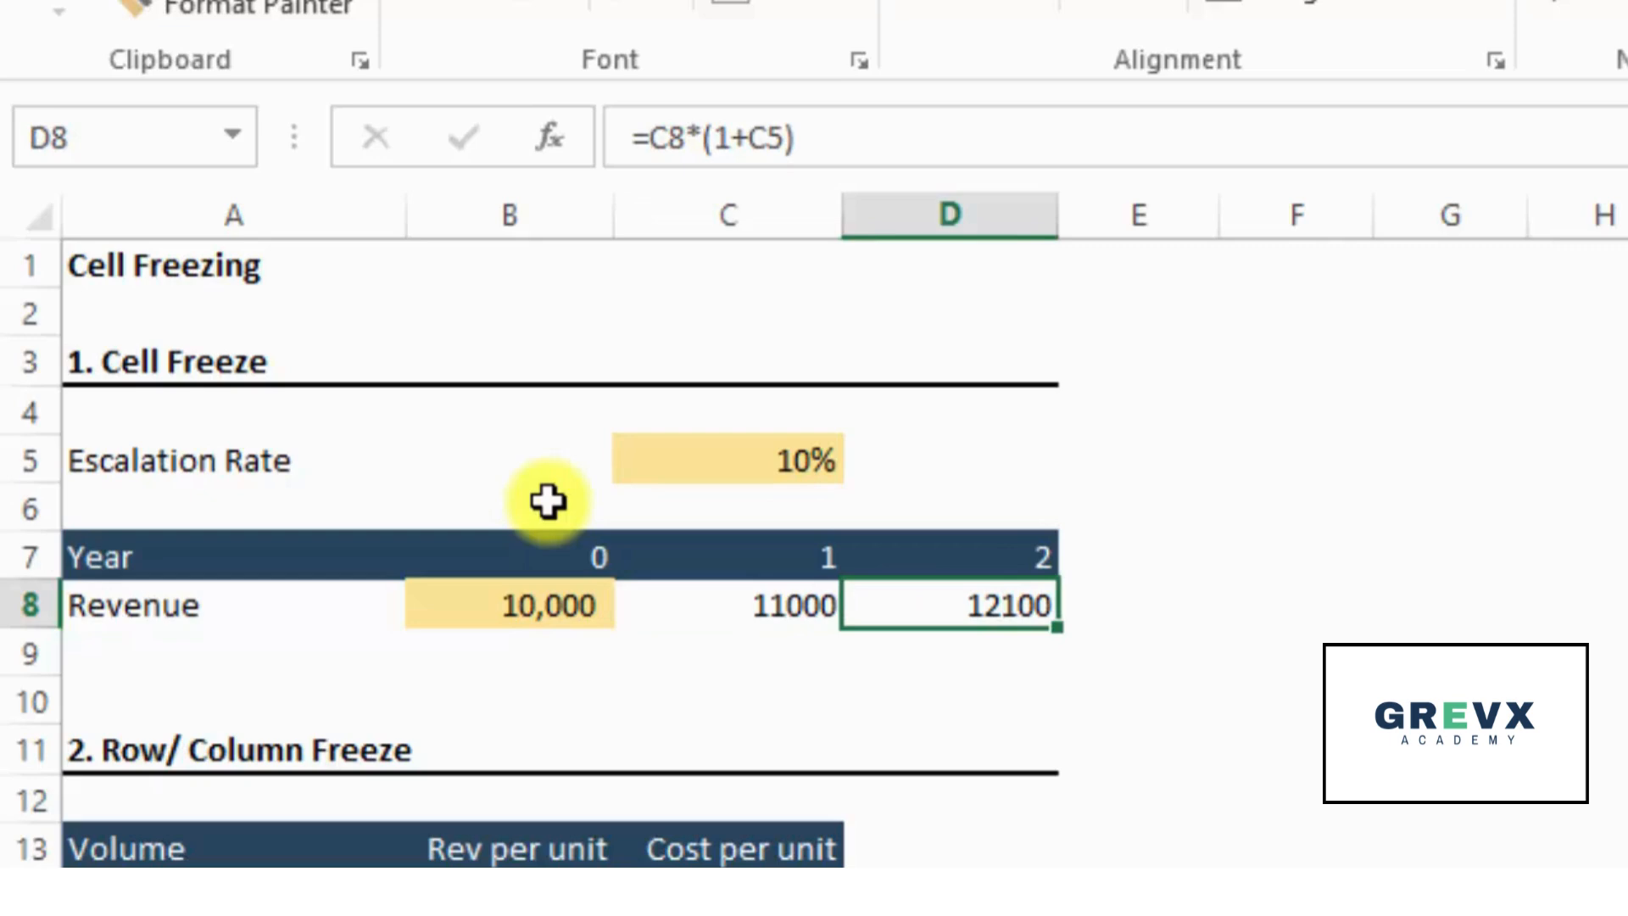
key("Right")
key("Right")
key("Right")
key("Right")
key("Right")
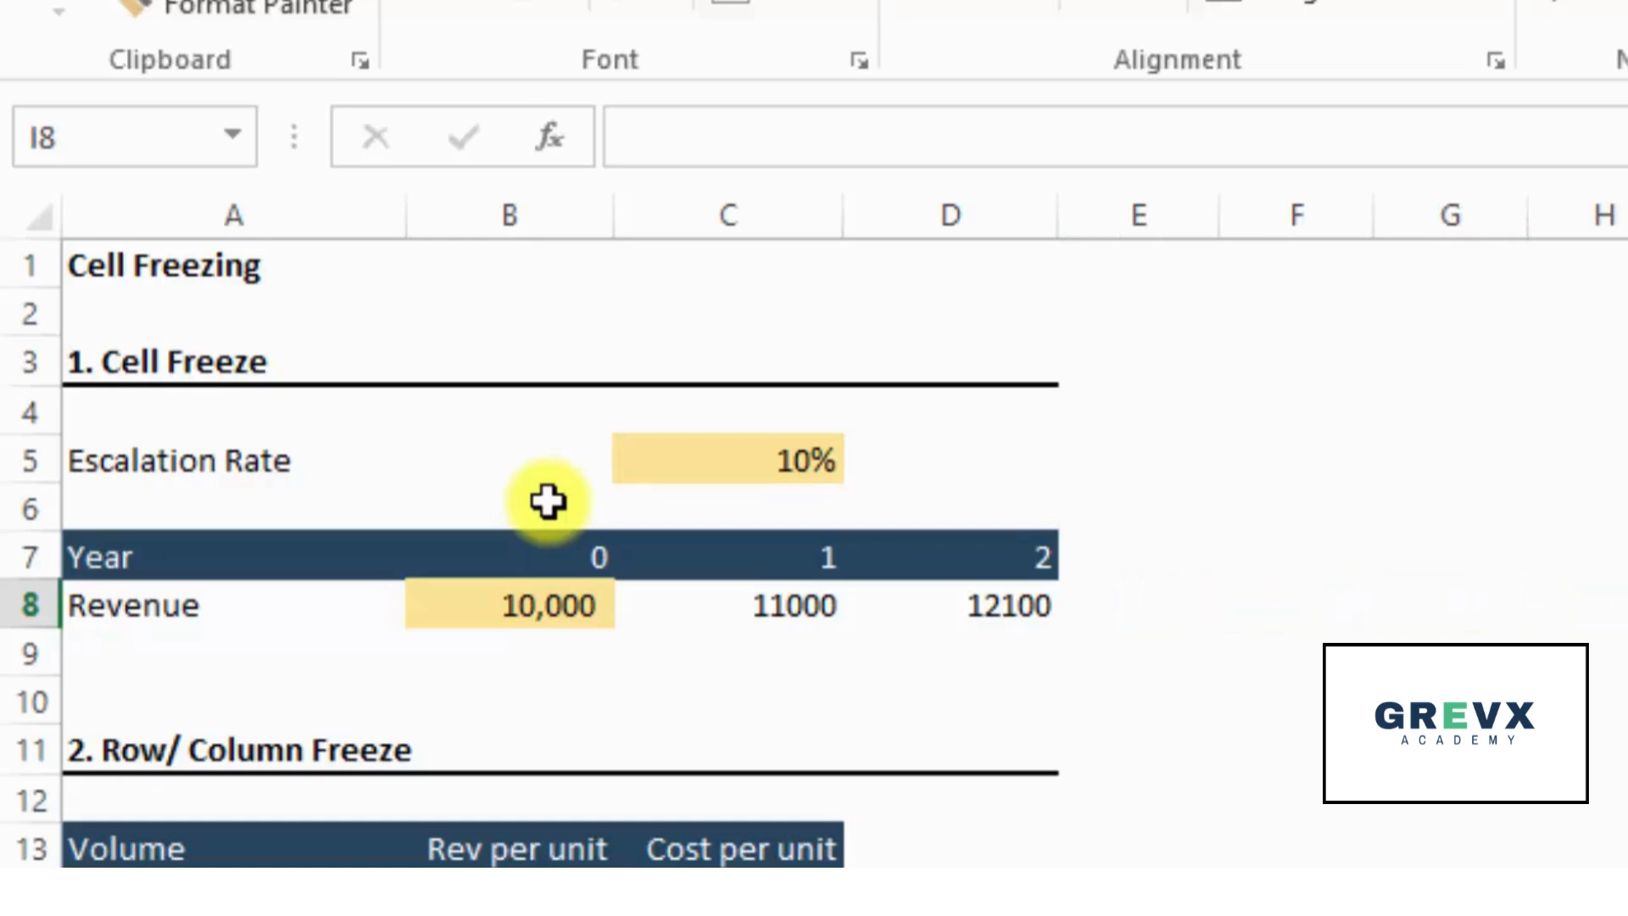
key("Left")
key("Left")
key("Left")
key("Left")
key("Right")
key("Right")
key("Right")
key("Right")
key("Left")
key("Left")
key("Left")
key("Left")
key("Left")
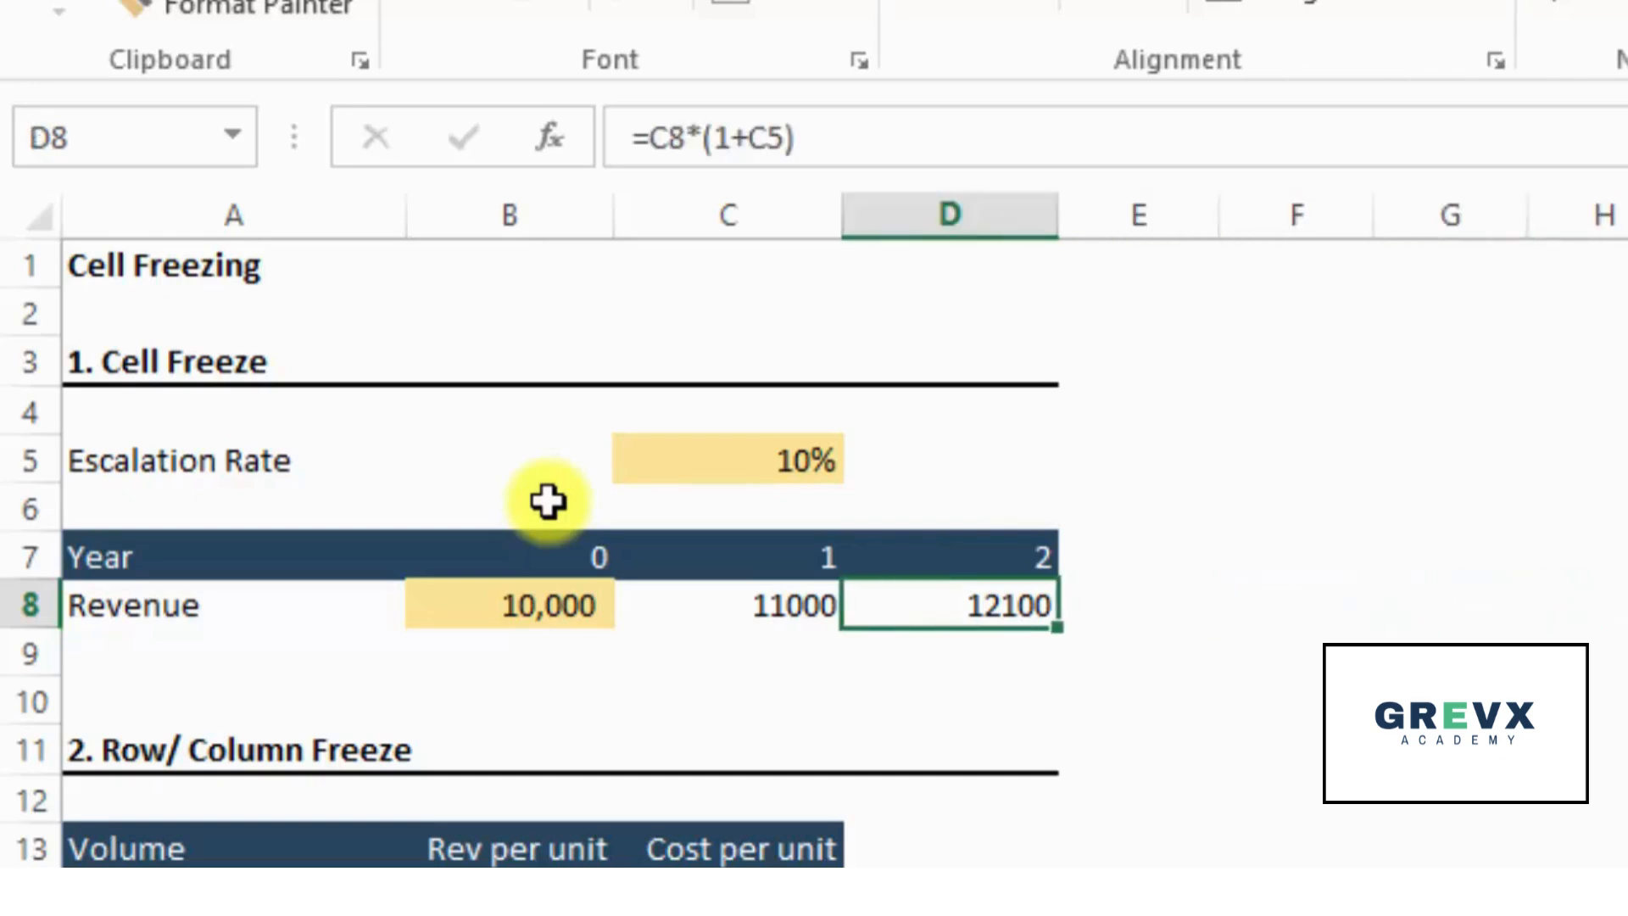
- Clear the year 2 revenue in D8 and fill it with a copy of the C8 formula
key("Delete")
key("Left")
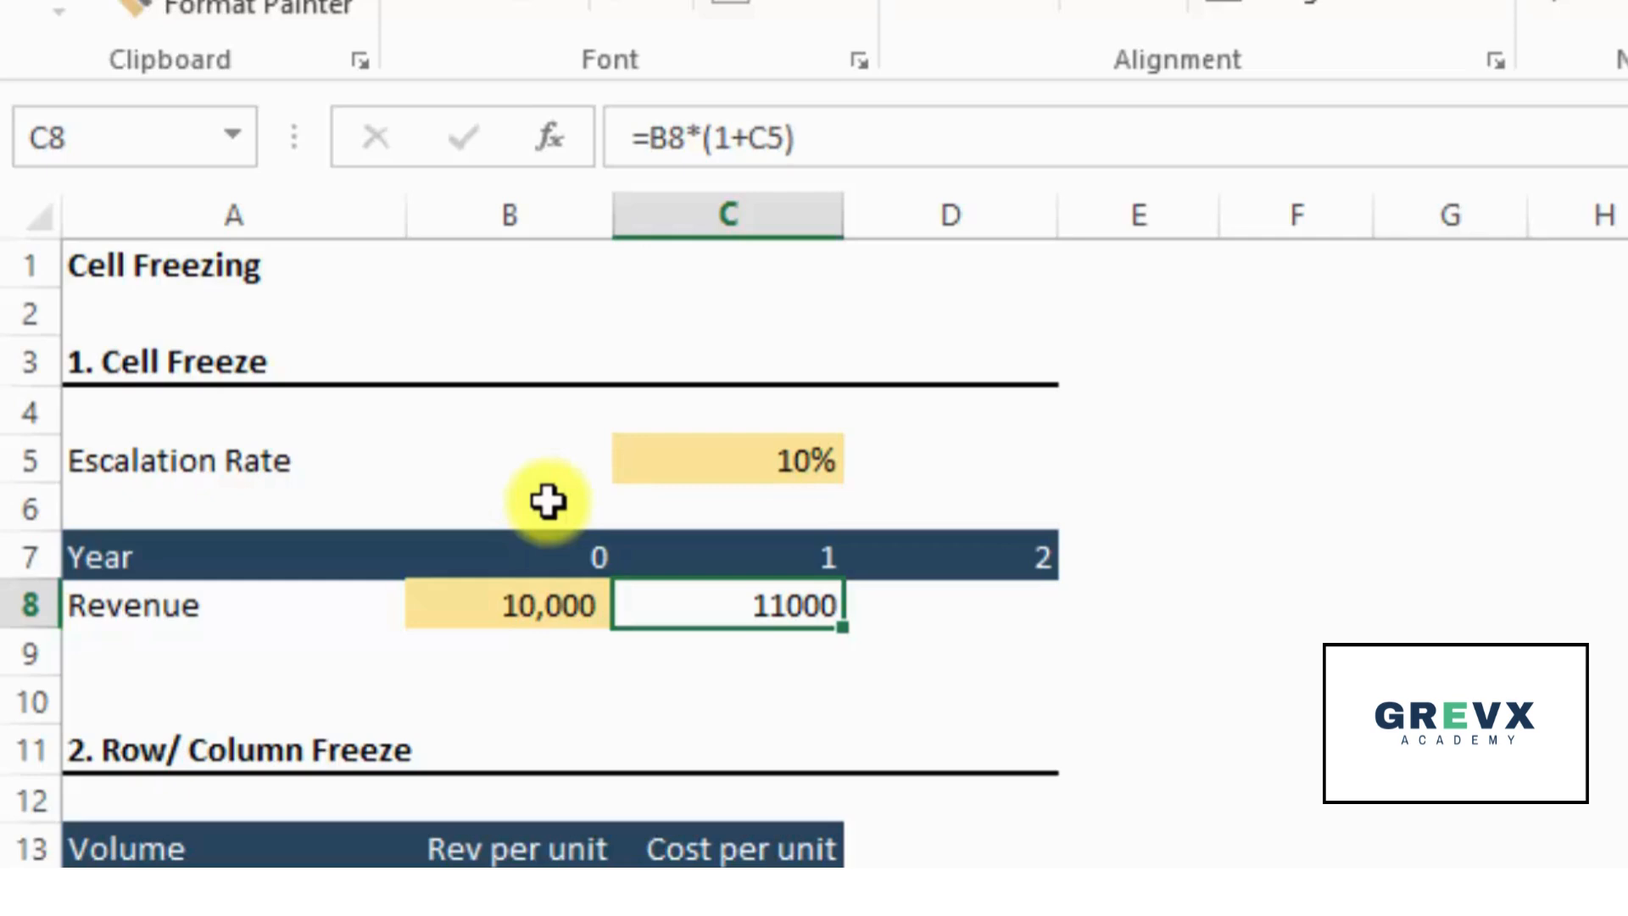
key("ctrl+c")
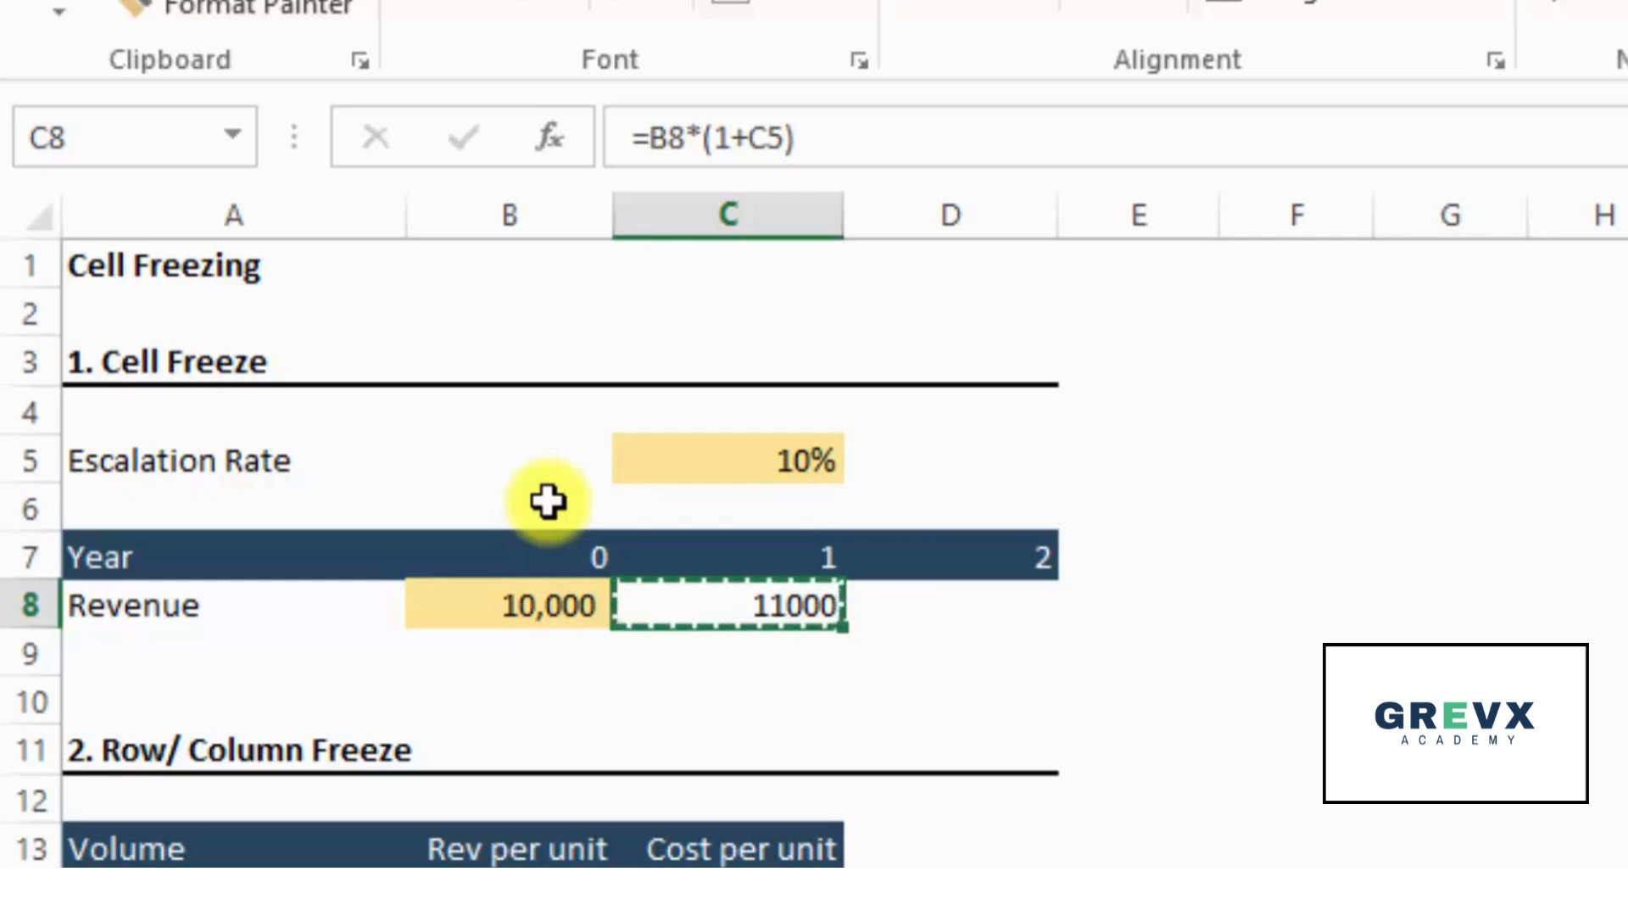
key("Right")
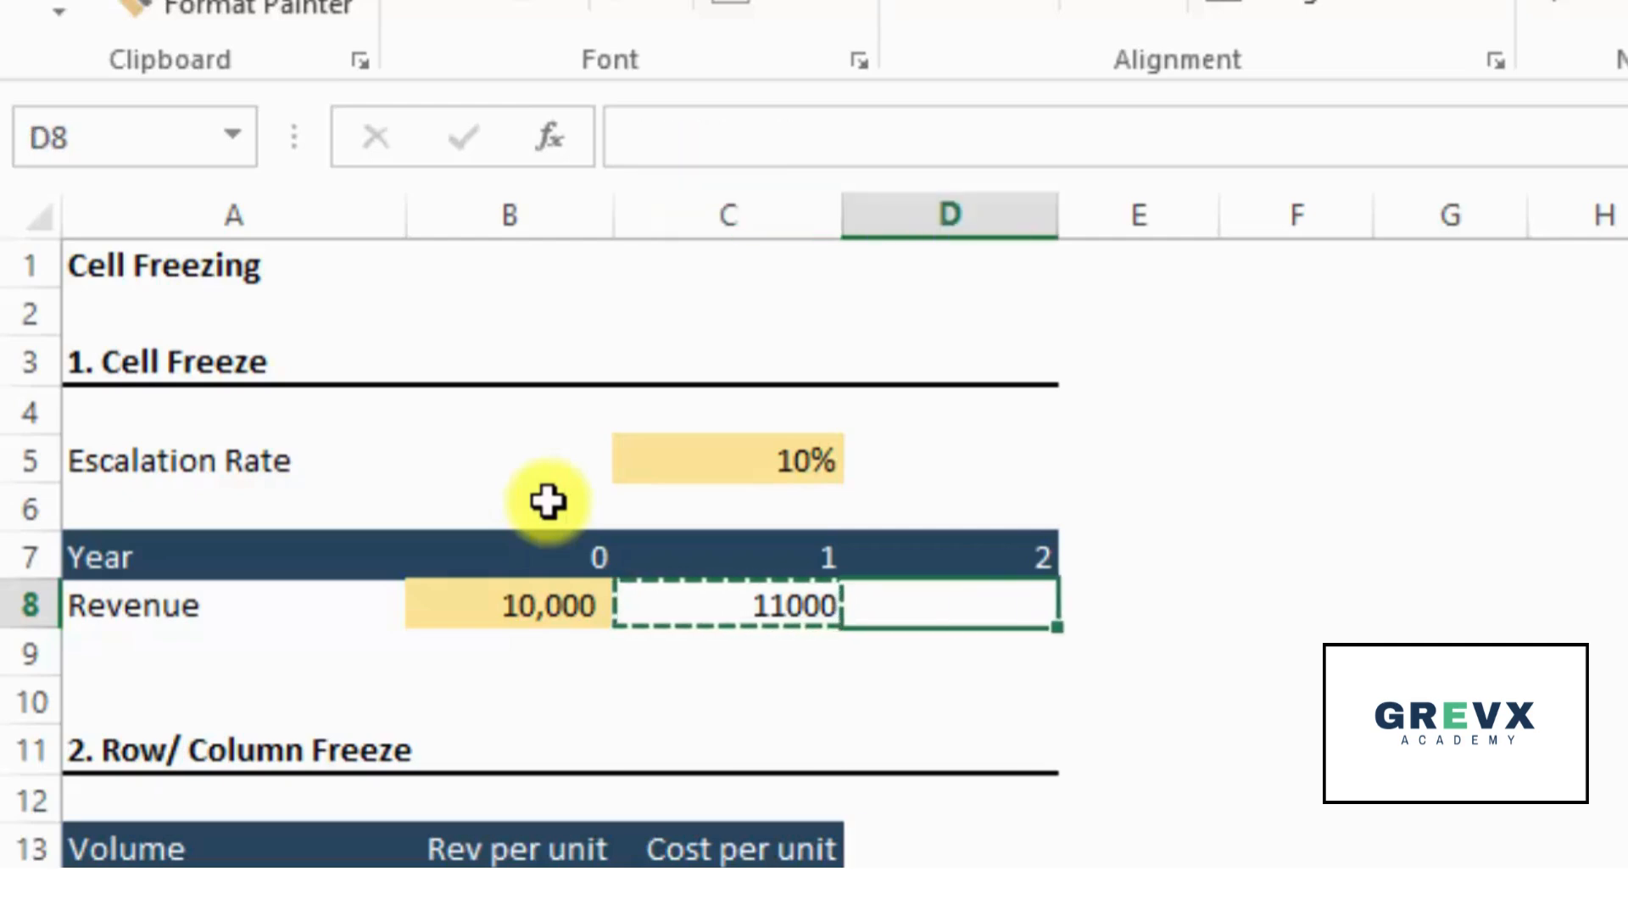
key("Return")
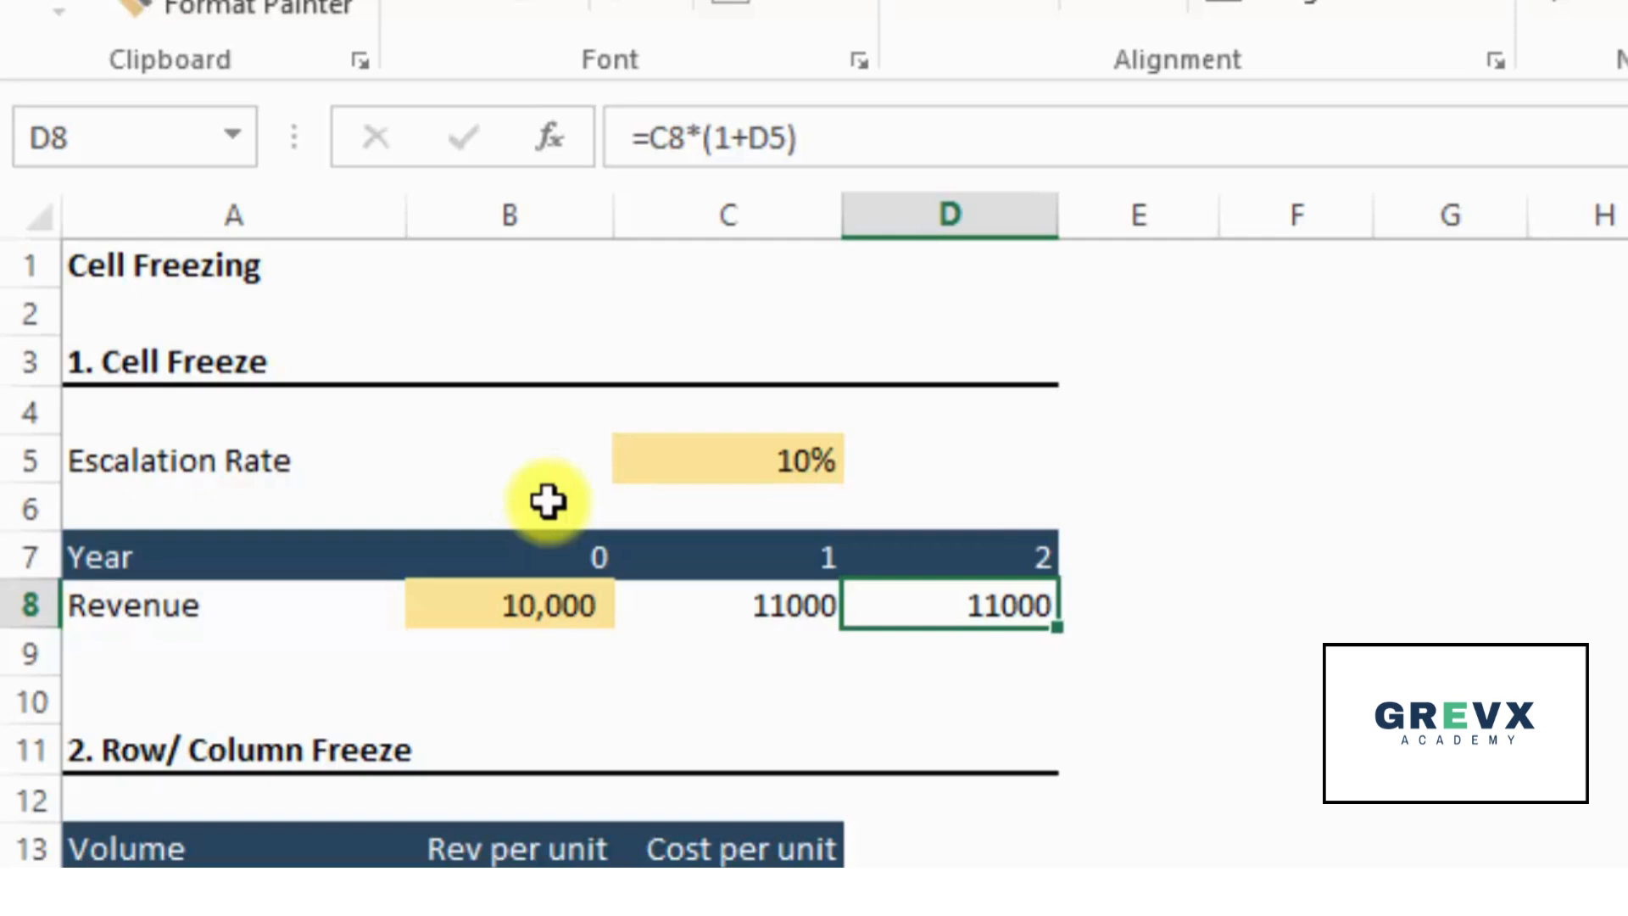
- Inspect which cells the copied formula in D8 references, and clear the cell
key("F2")
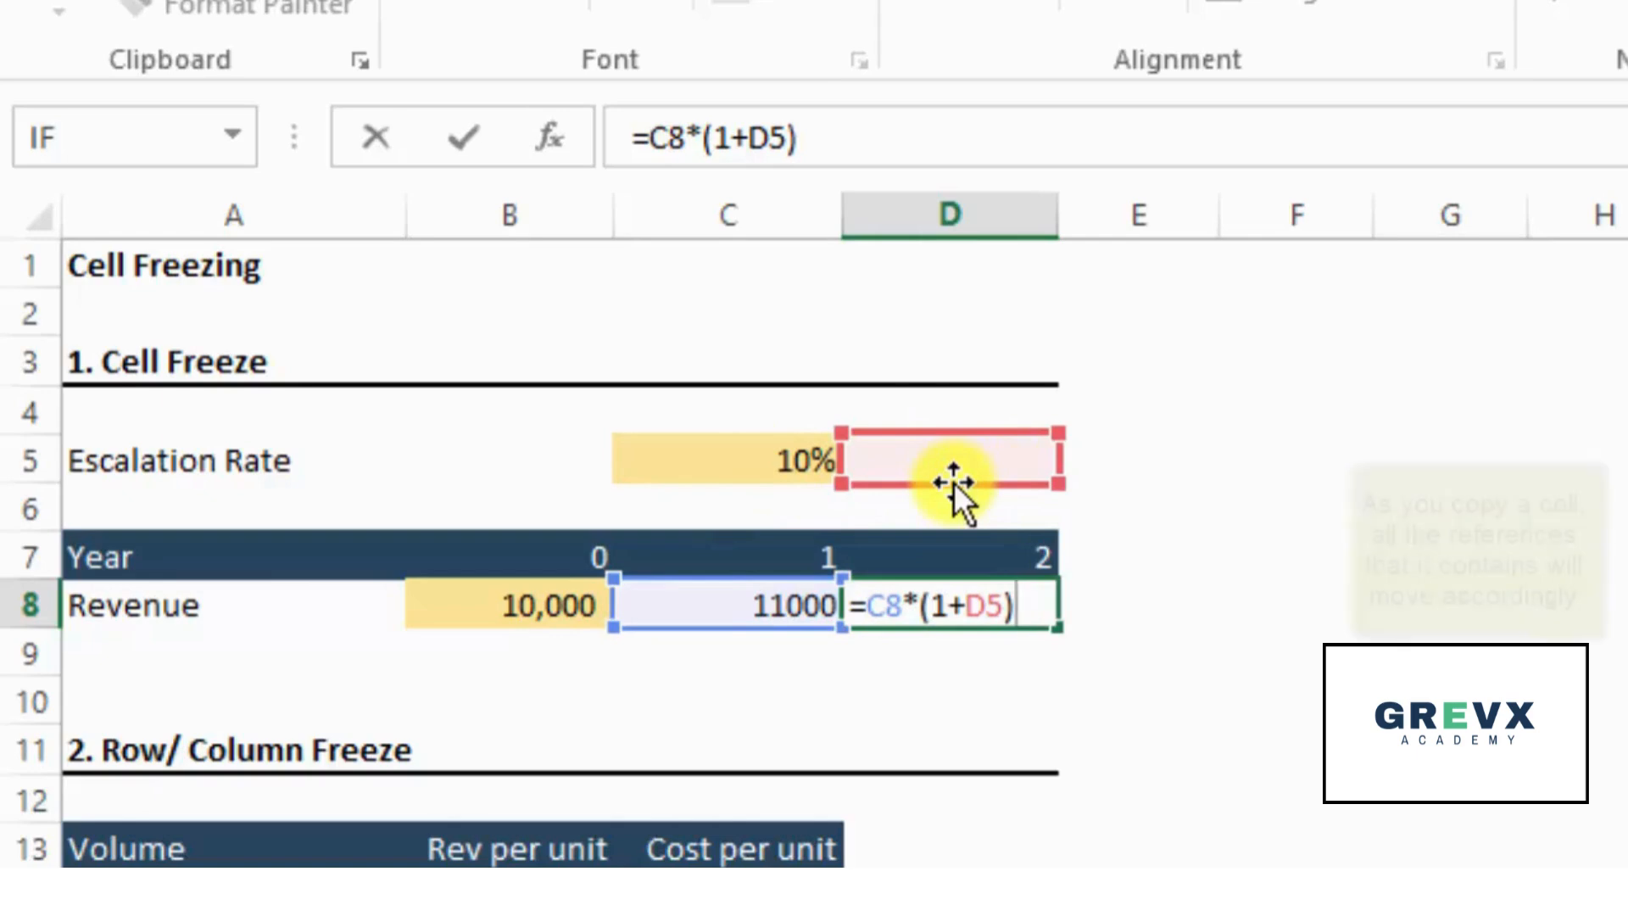
key("ctrl+Return")
key("Delete")
key("Left")
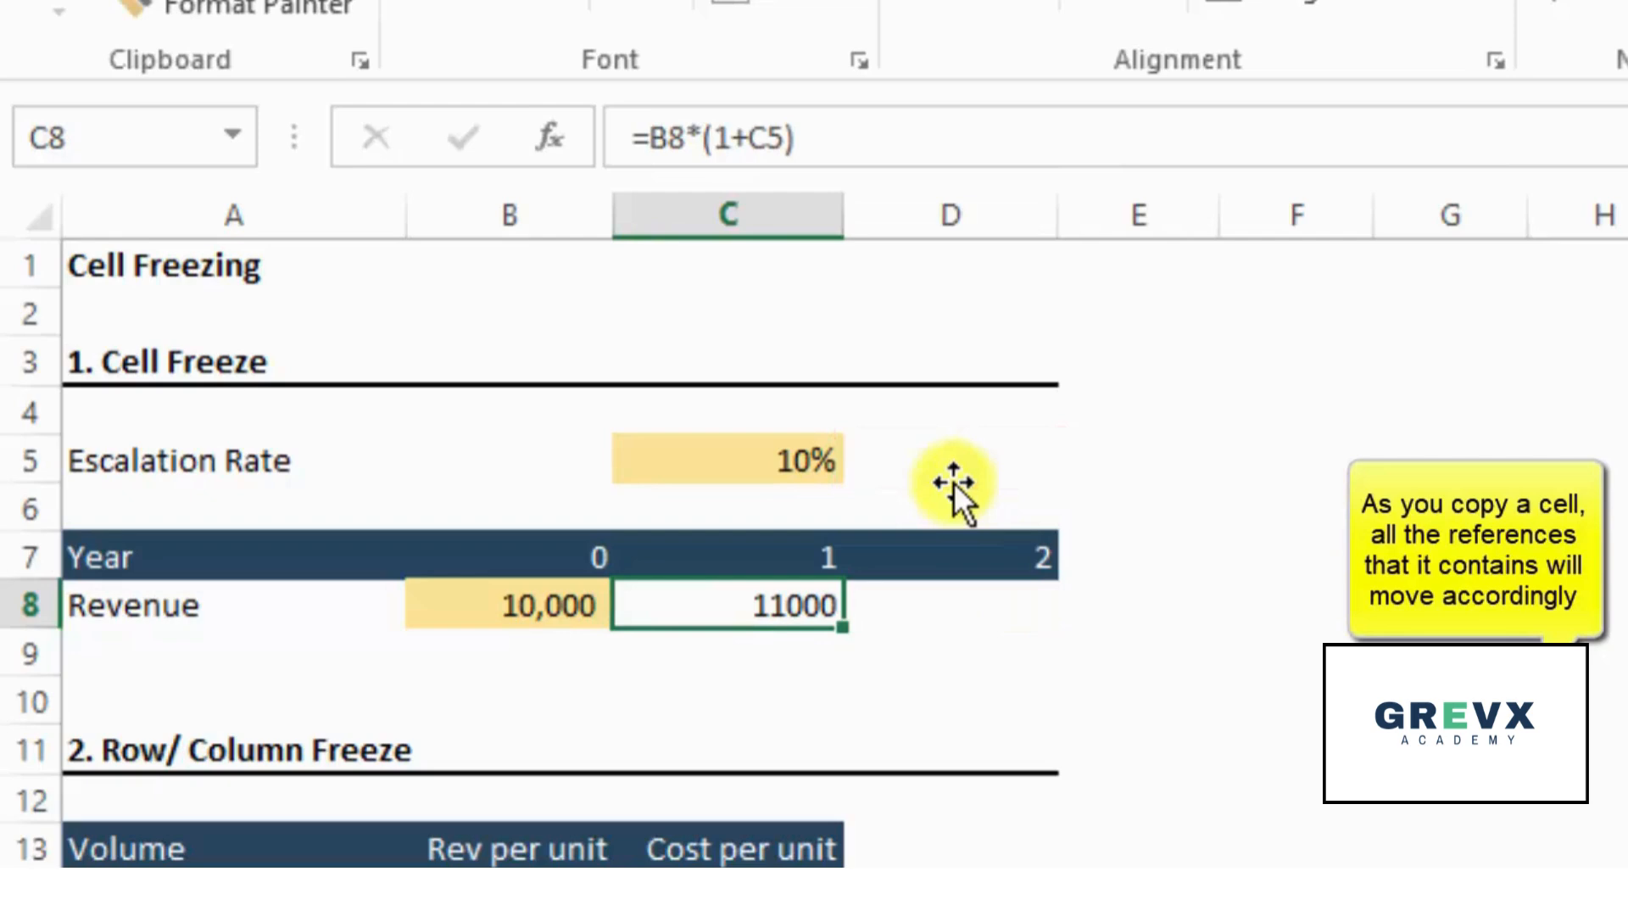
key("ctrl+c")
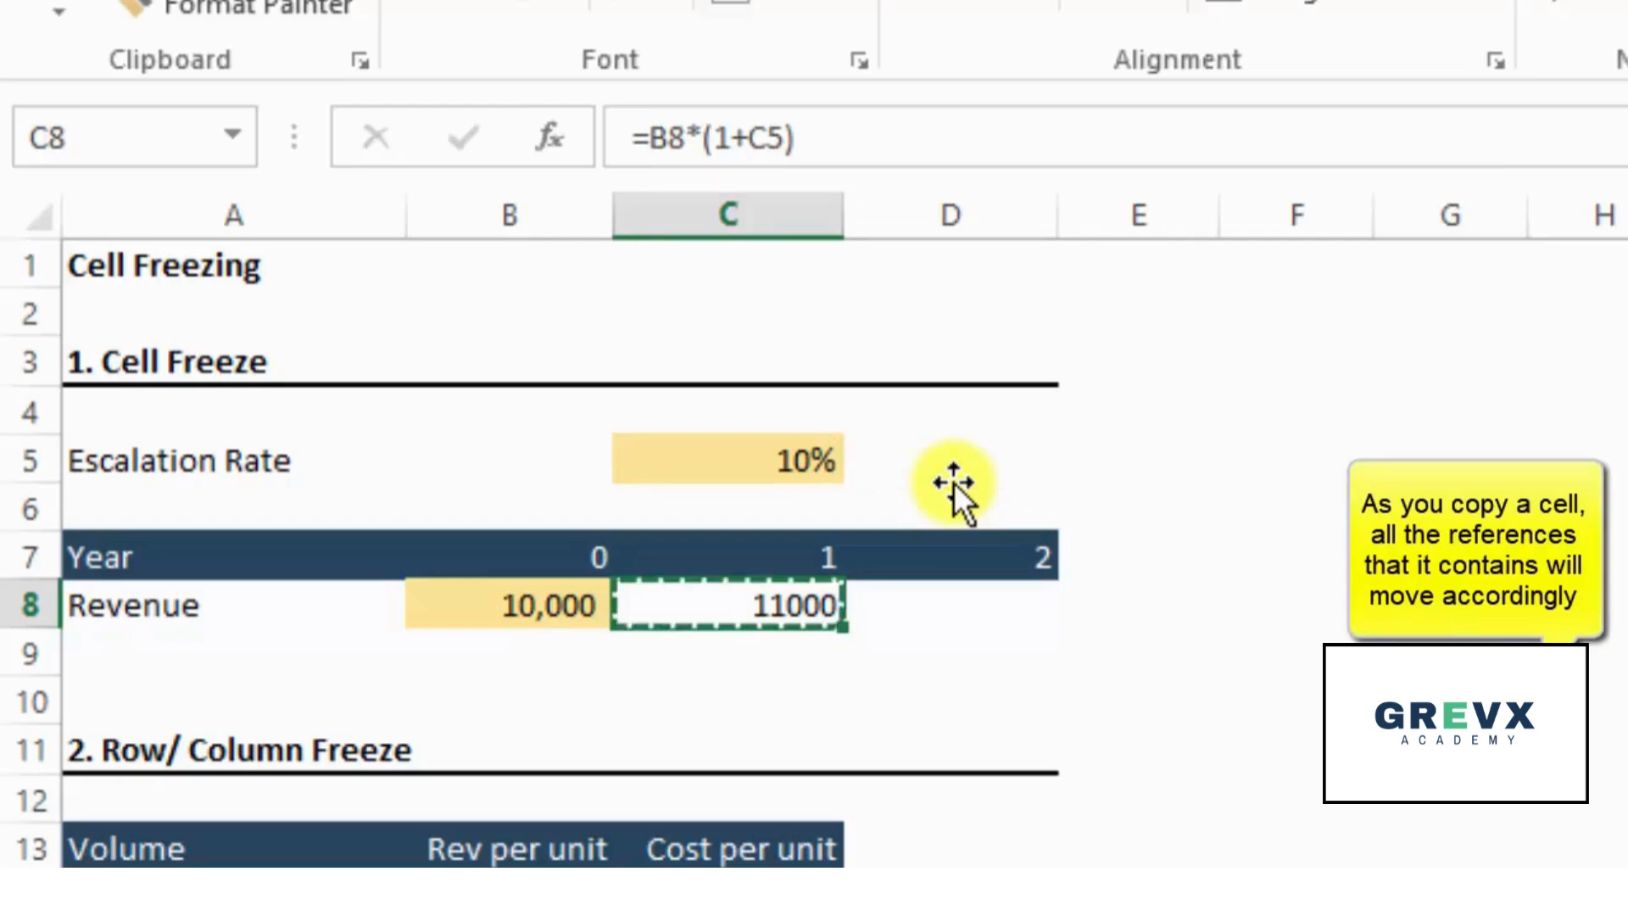
key("Right")
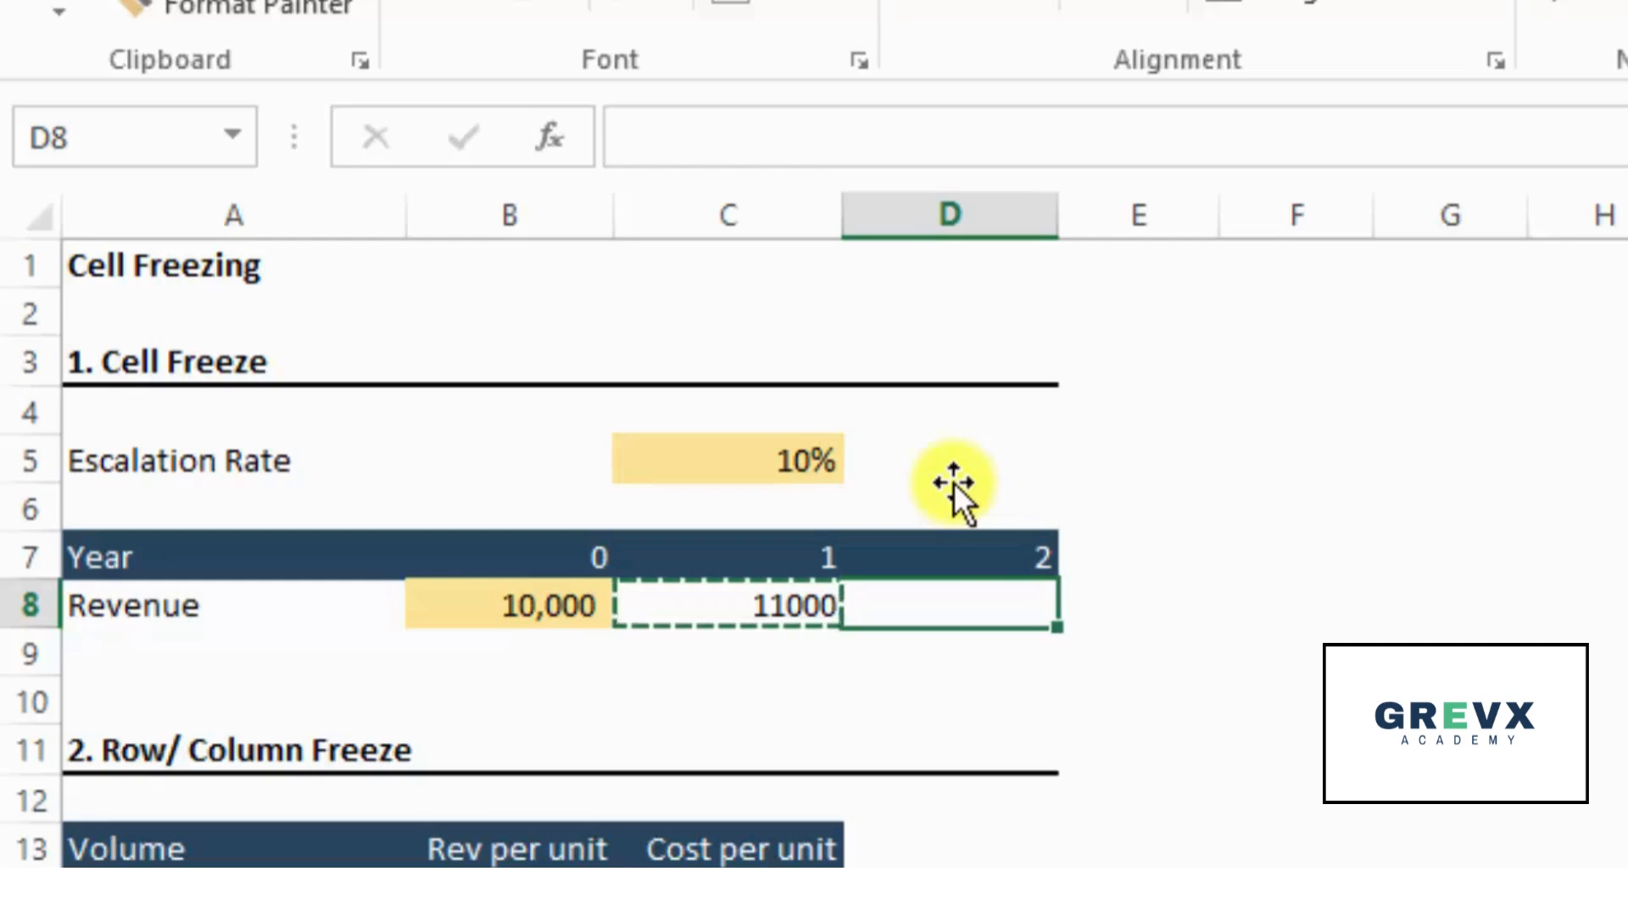
key("Escape")
key("Left")
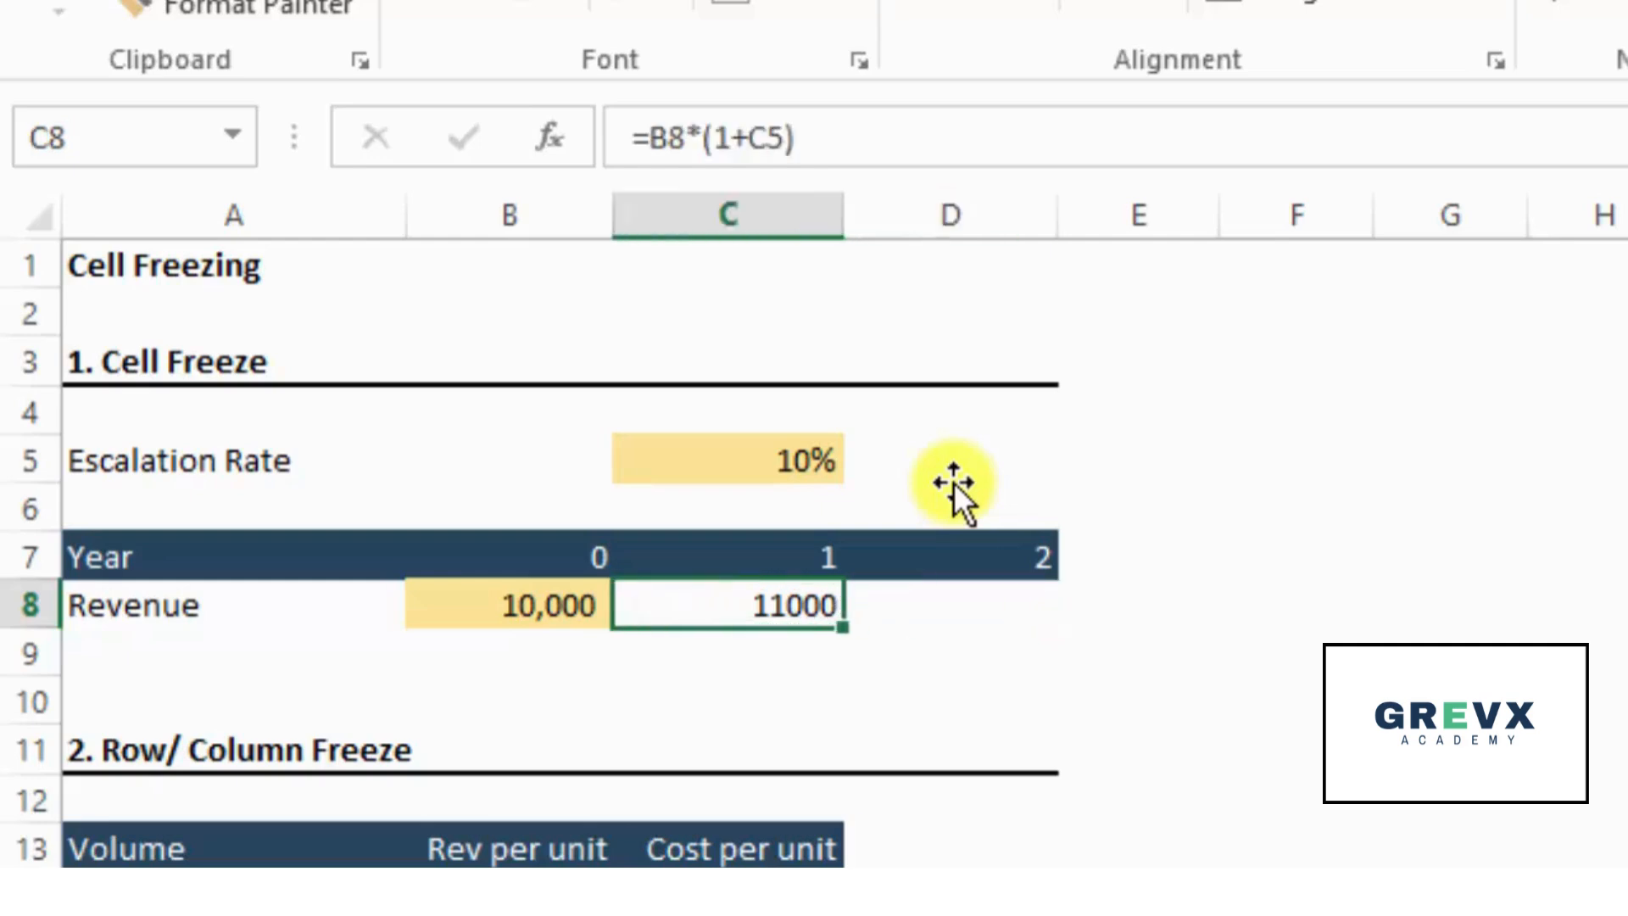
- Copy the C8 revenue formula into D8, inspect which cells the copy references, and clear D8
key("ctrl+c")
key("Right")
key("ctrl+v")
key("F2")
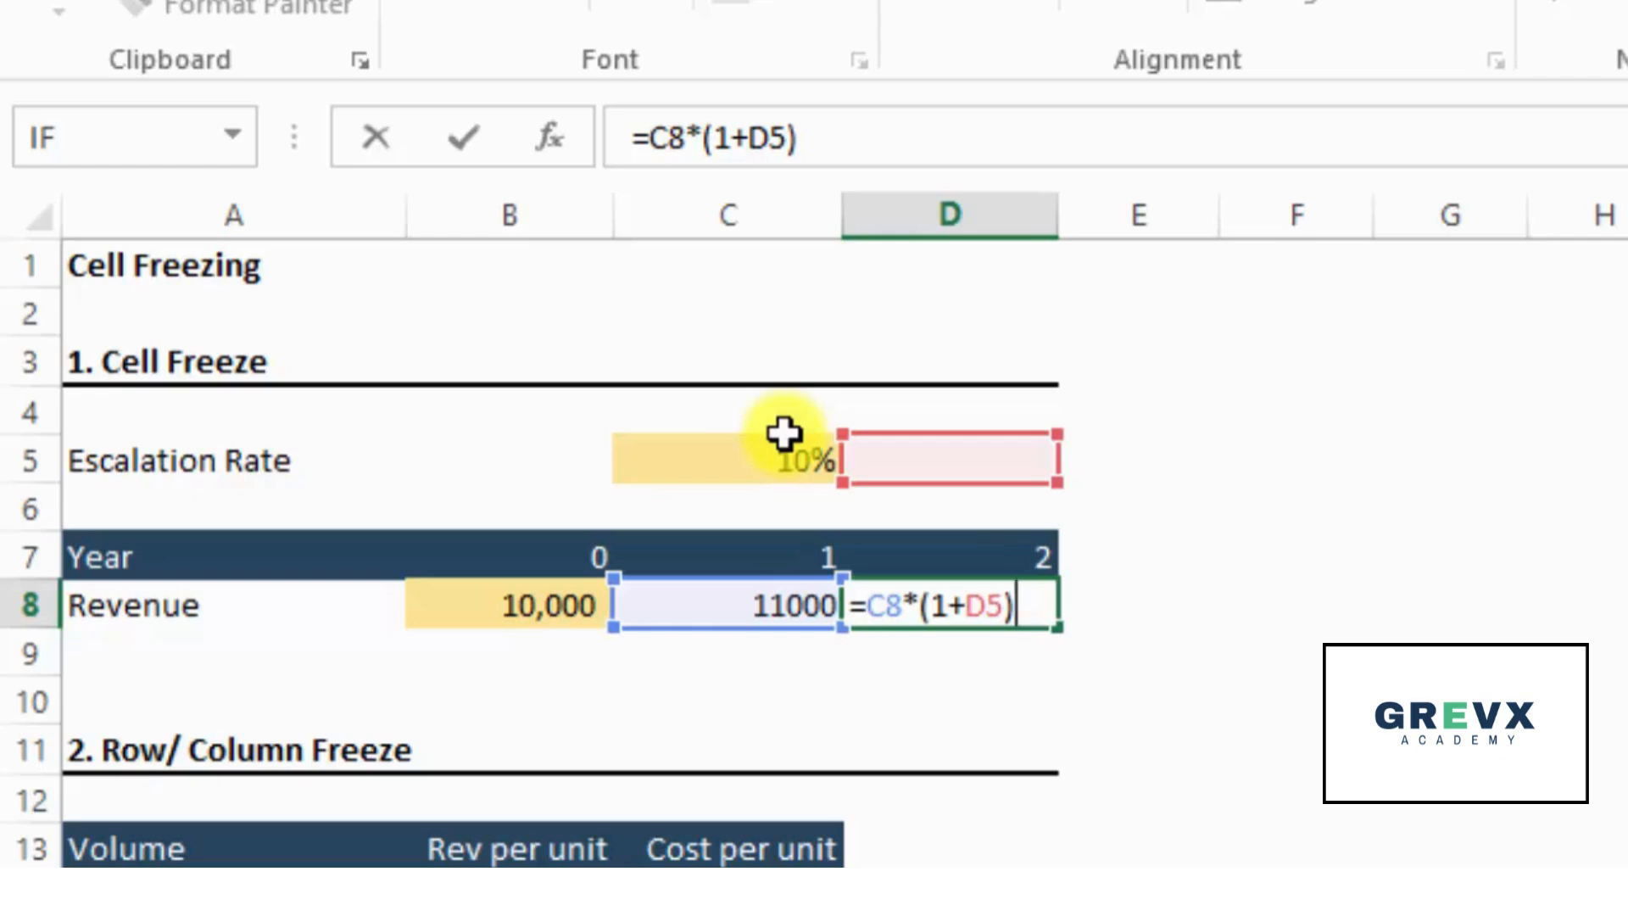
key("ctrl+Return")
key("Delete")
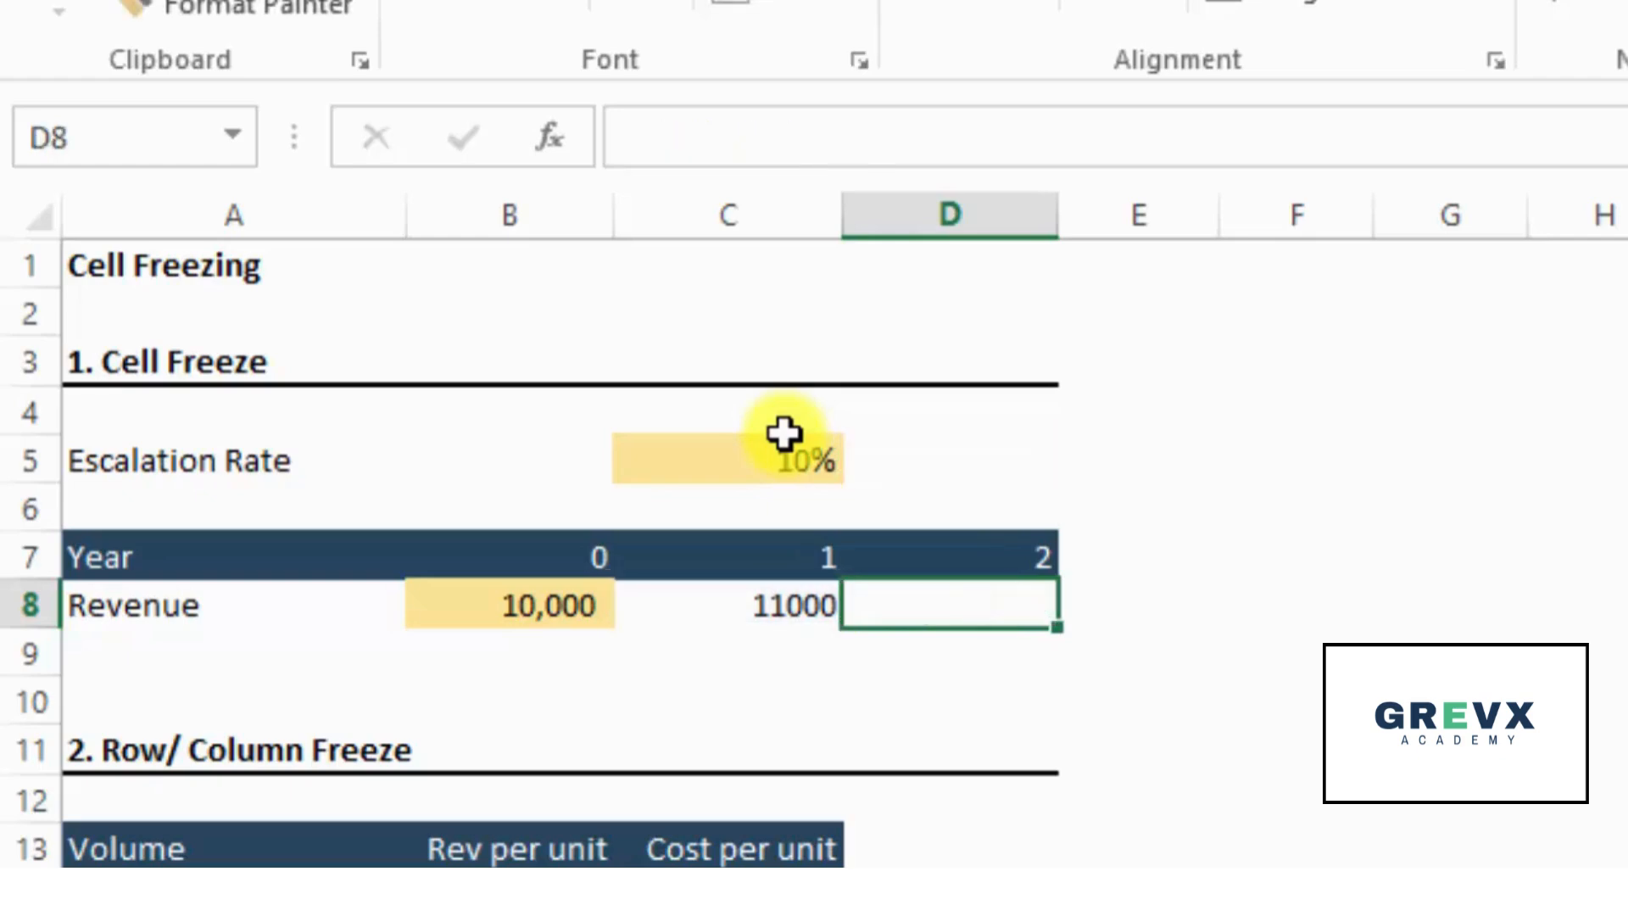
- Freeze the escalation rate reference in the year 1 revenue formula so C8 reads =B8*(1+$C$5)
key("Left")
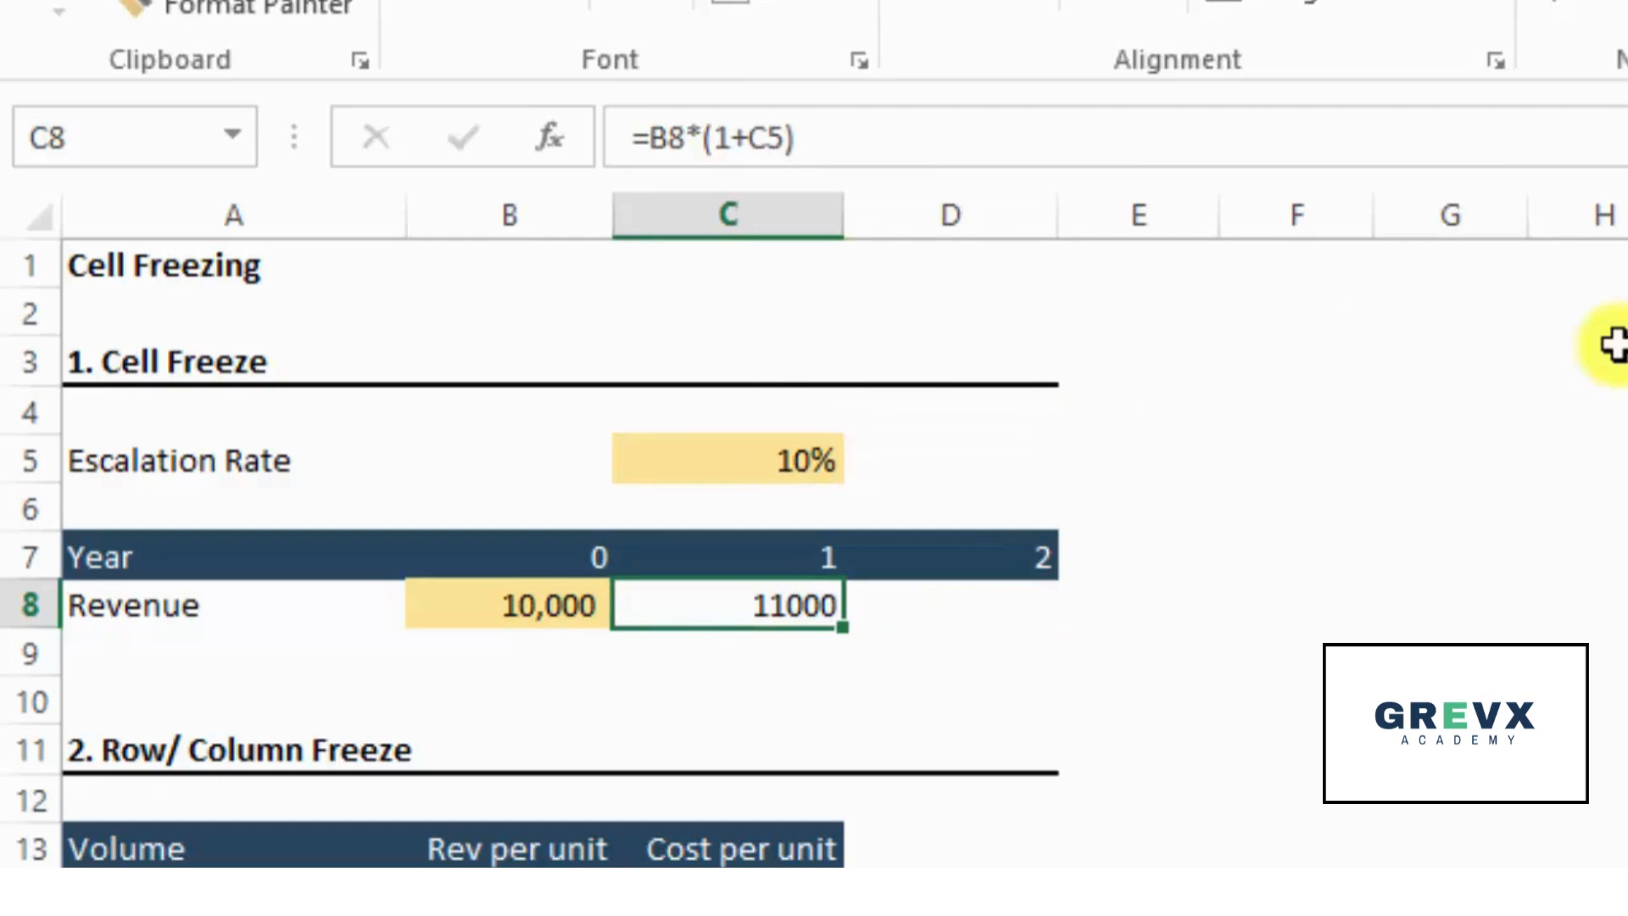
key("F2")
key("Left")
key("shift+Left")
key("shift+Left")
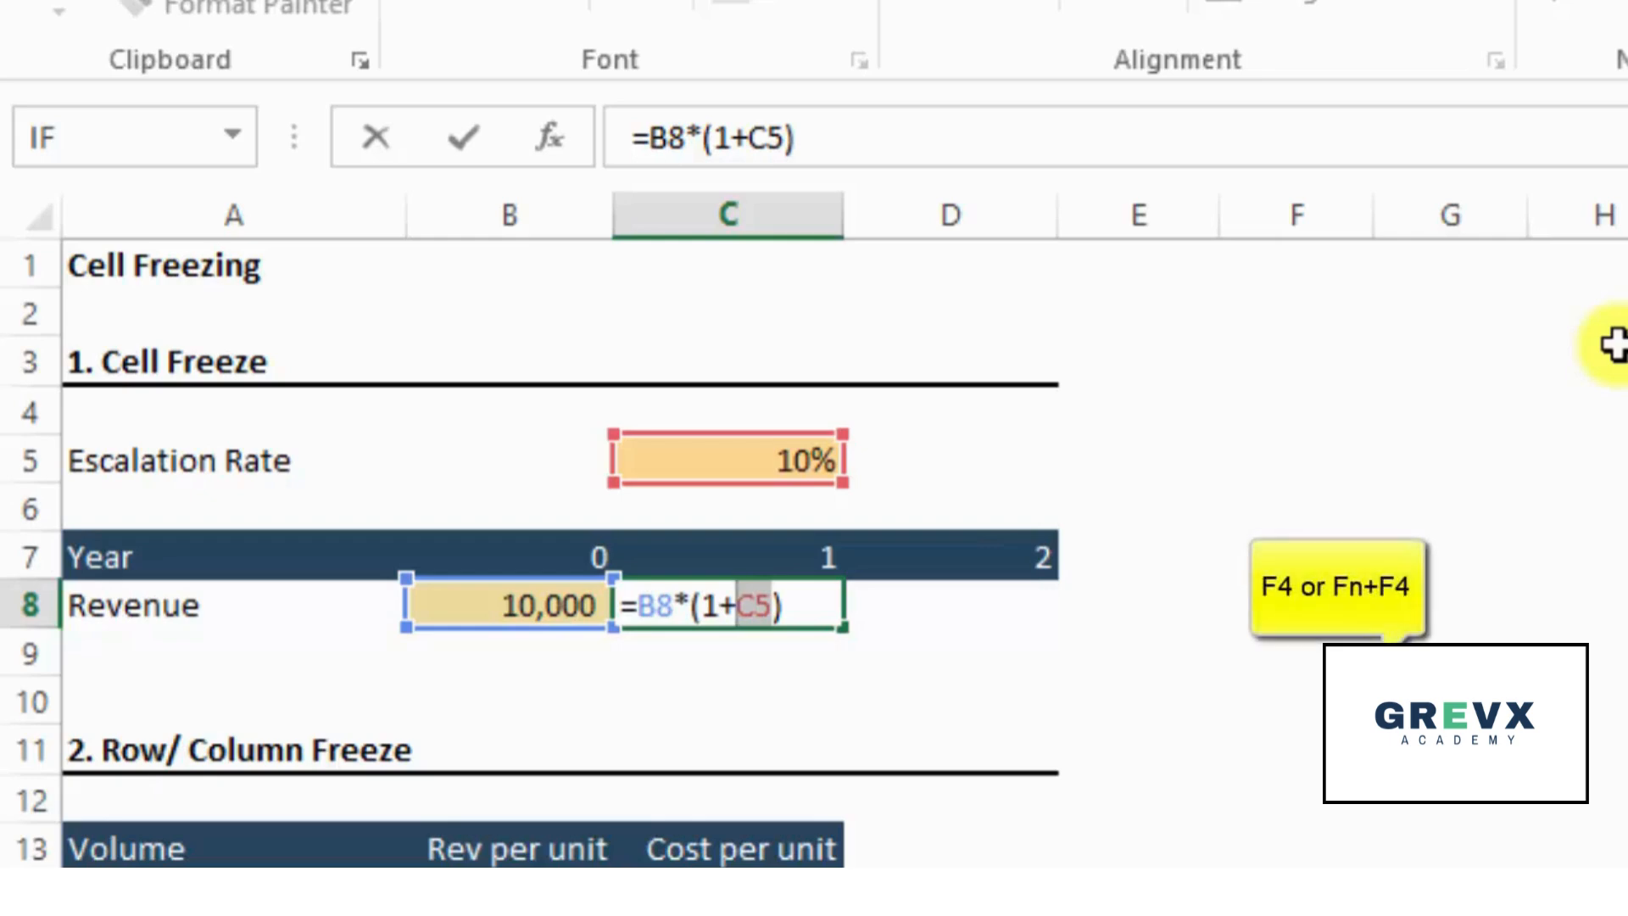
key("F4")
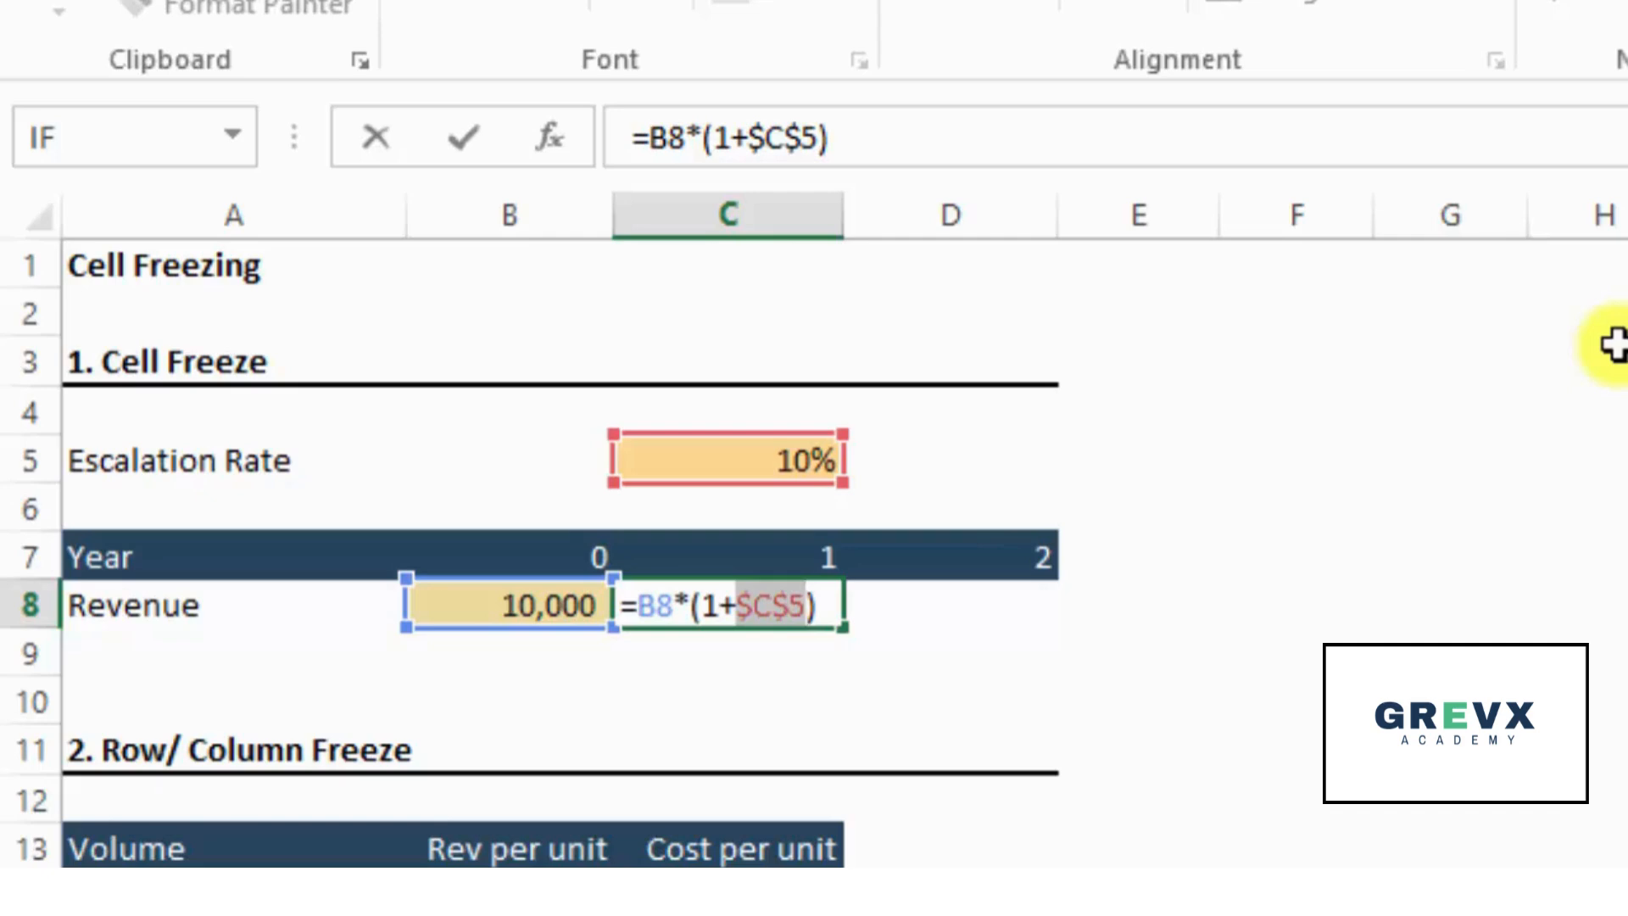
key("ctrl+Return")
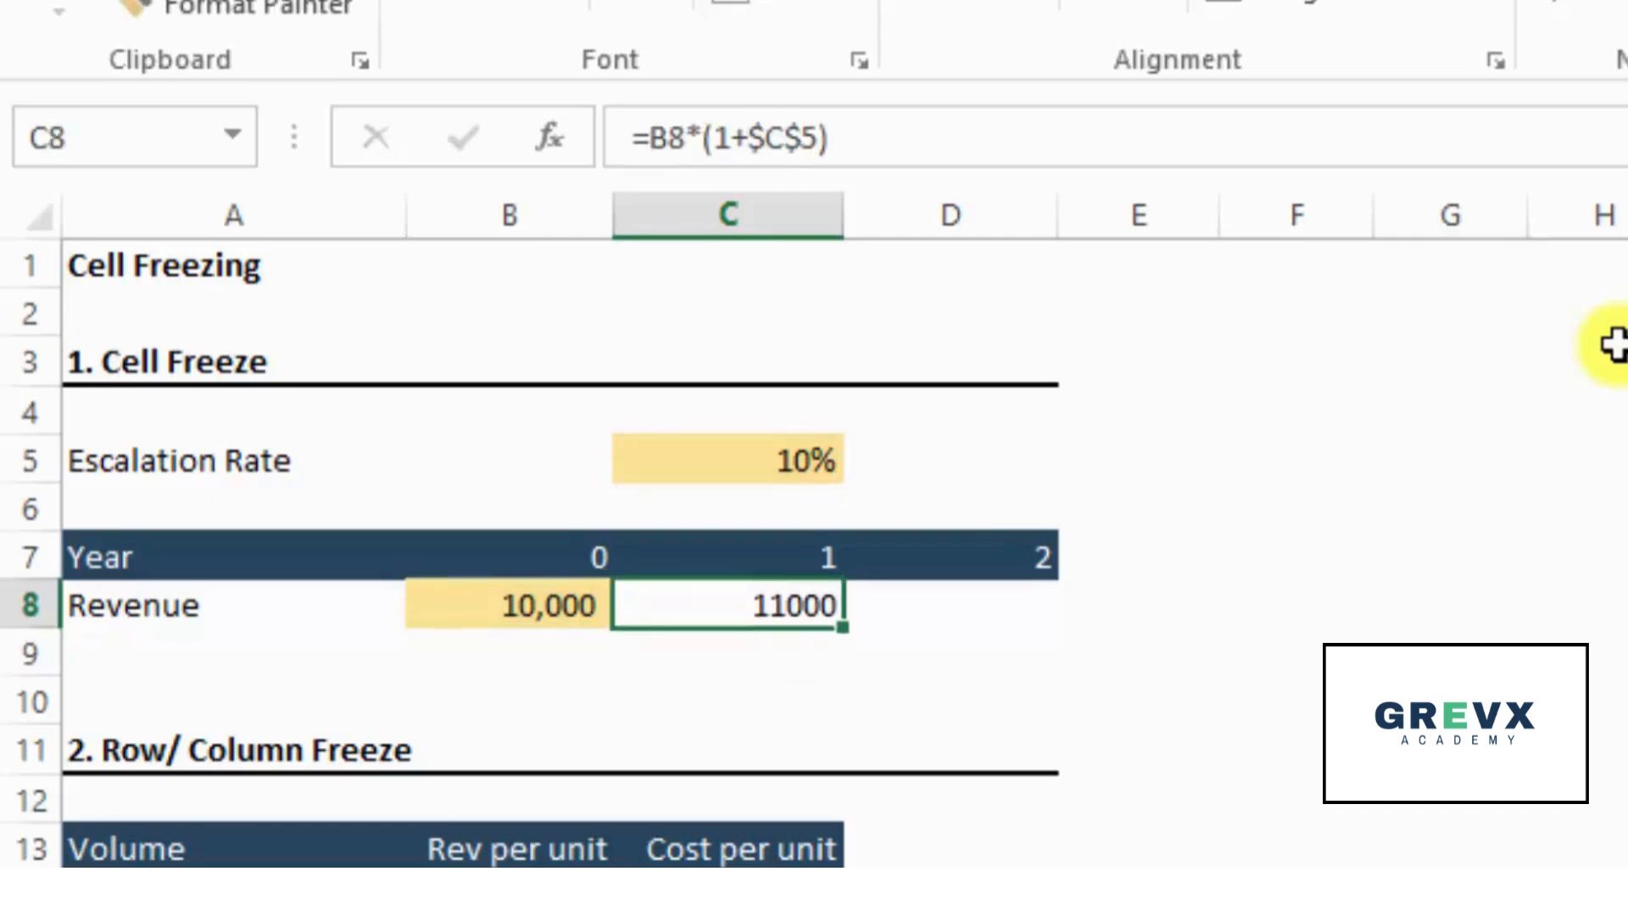
- Copy the frozen C8 revenue formula into D8 and check which cells the copy references
key("ctrl+c")
key("Right")
key("ctrl+v")
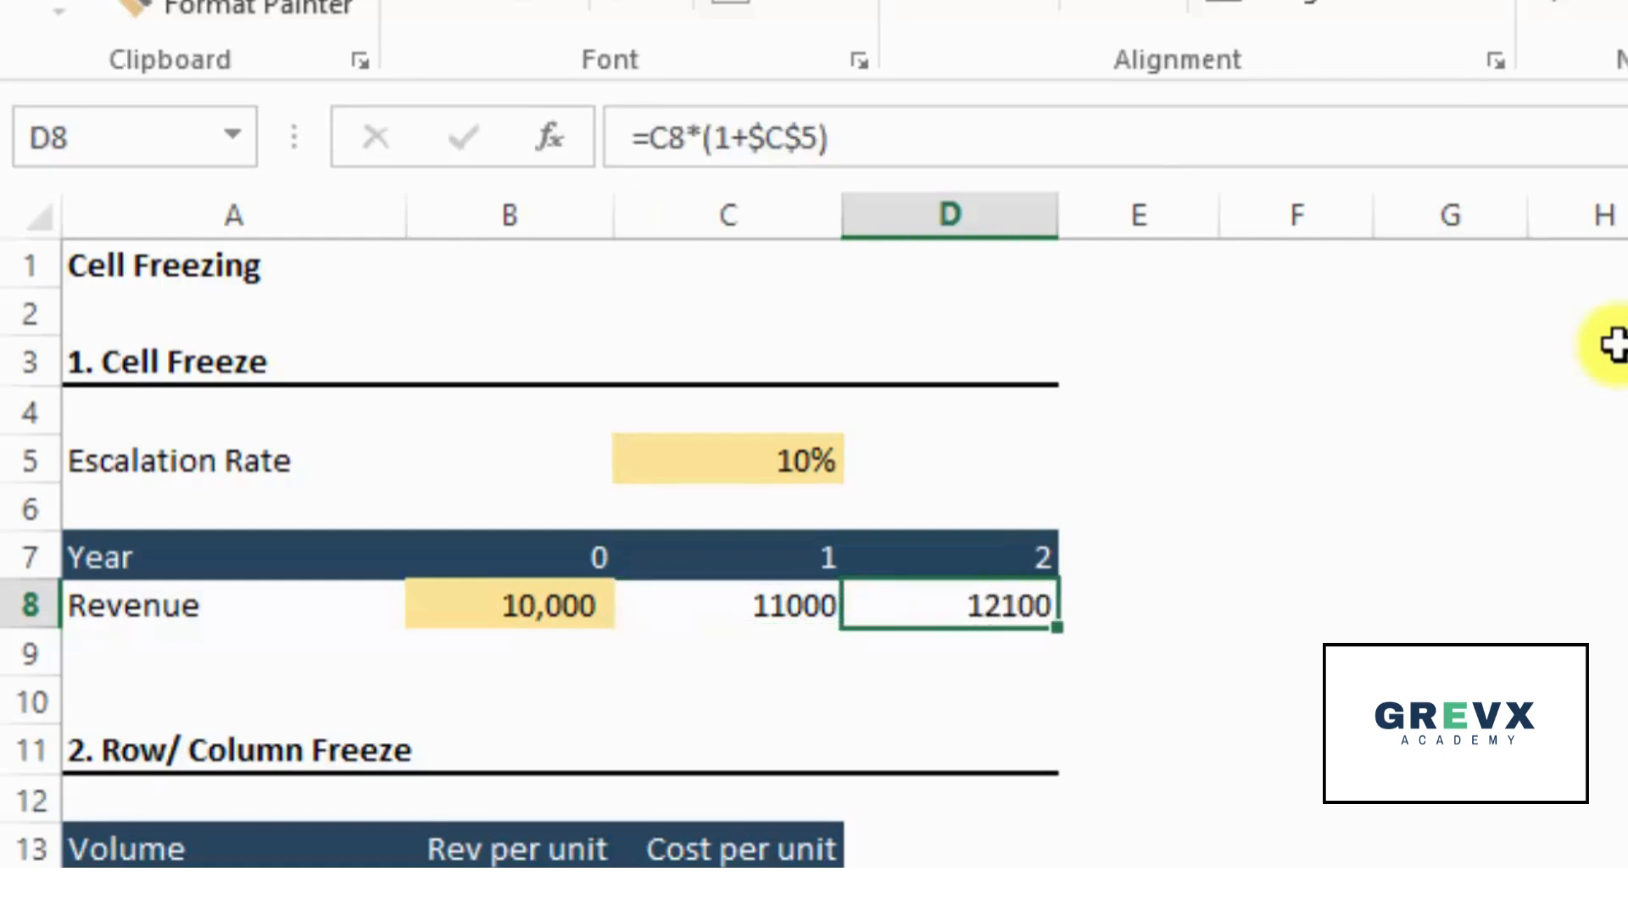
key("F2")
key("ctrl+Return")
- Copy the D8 revenue formula onward into E8 and F8, checking the references in each copy
key("ctrl+c")
key("Right")
key("ctrl+v")
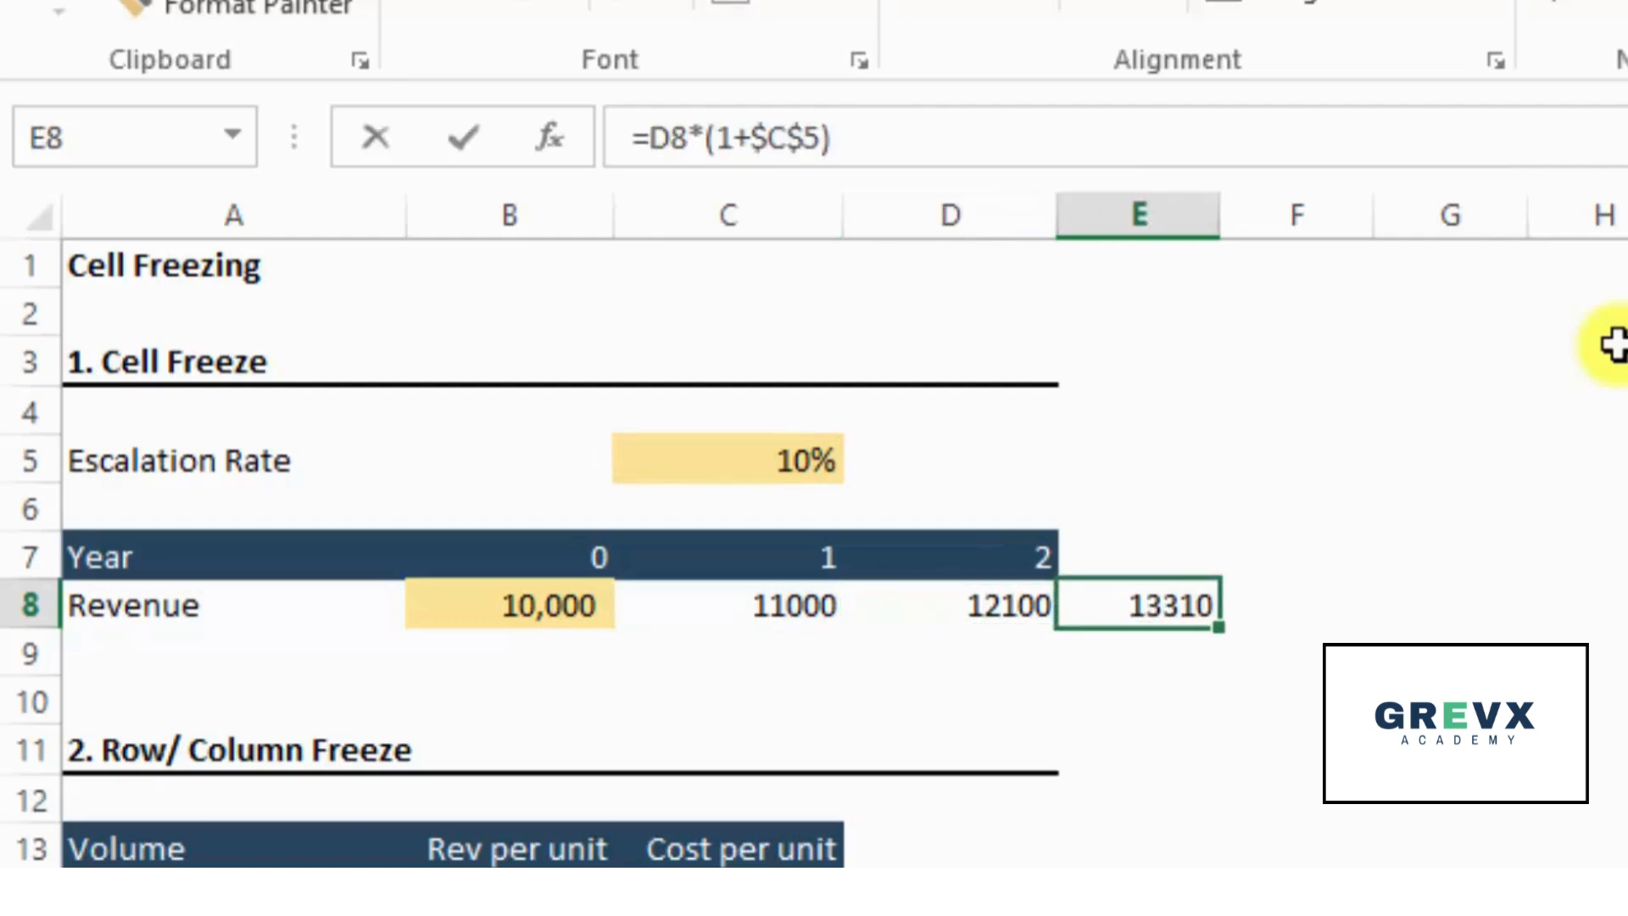
key("F2")
key("Escape")
key("ctrl+c")
key("Right")
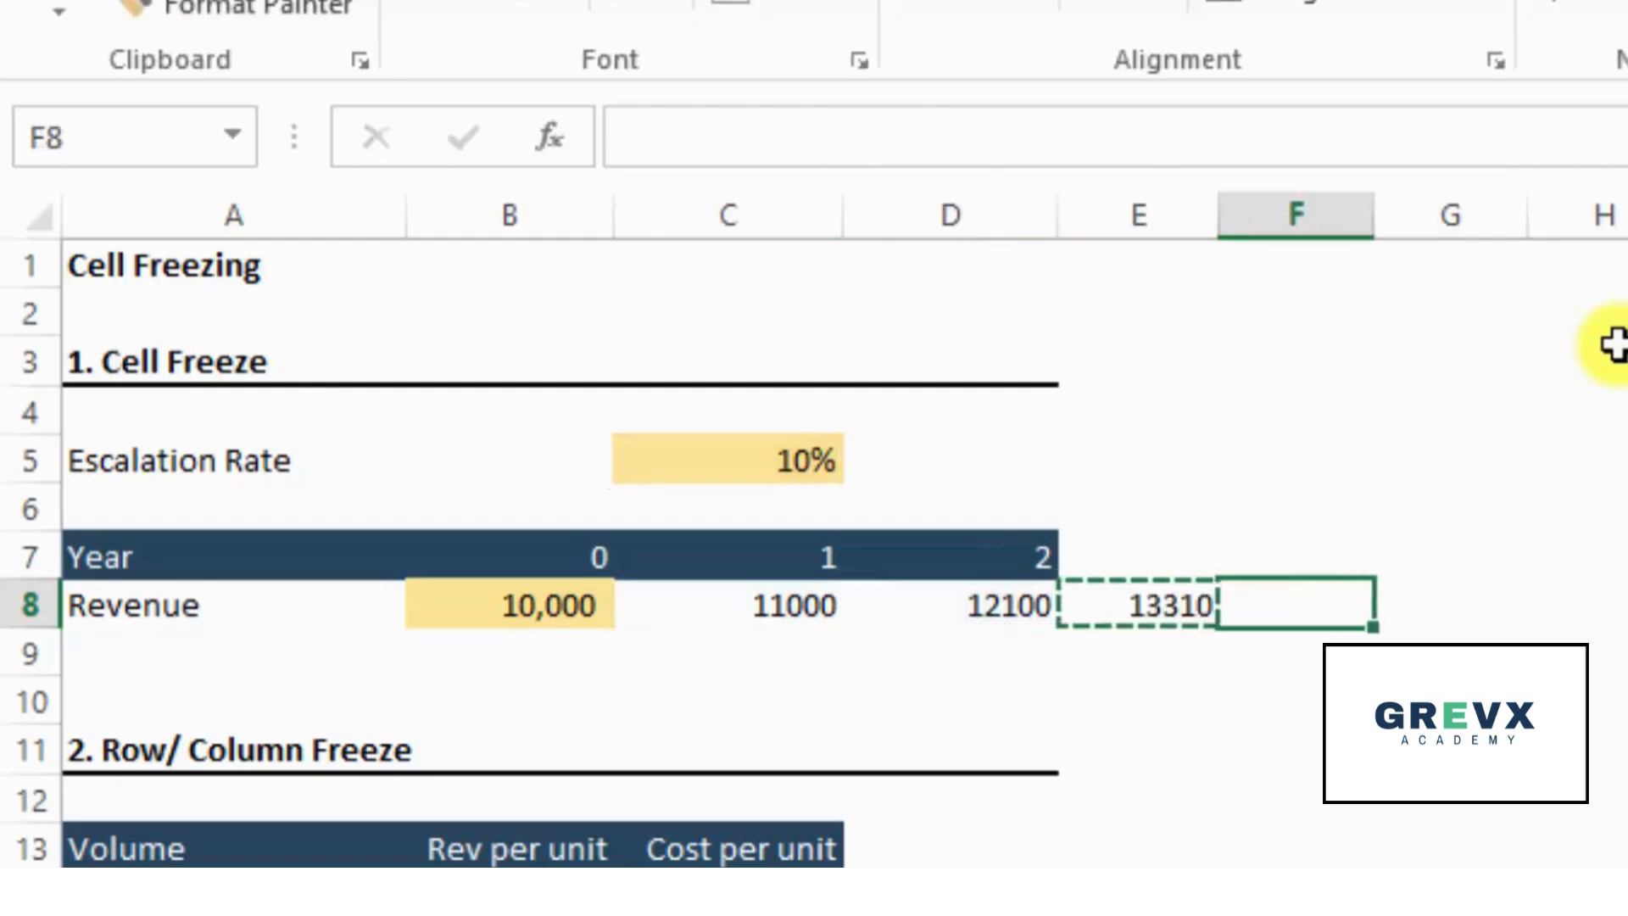
key("ctrl+v")
key("F2")
key("Escape")
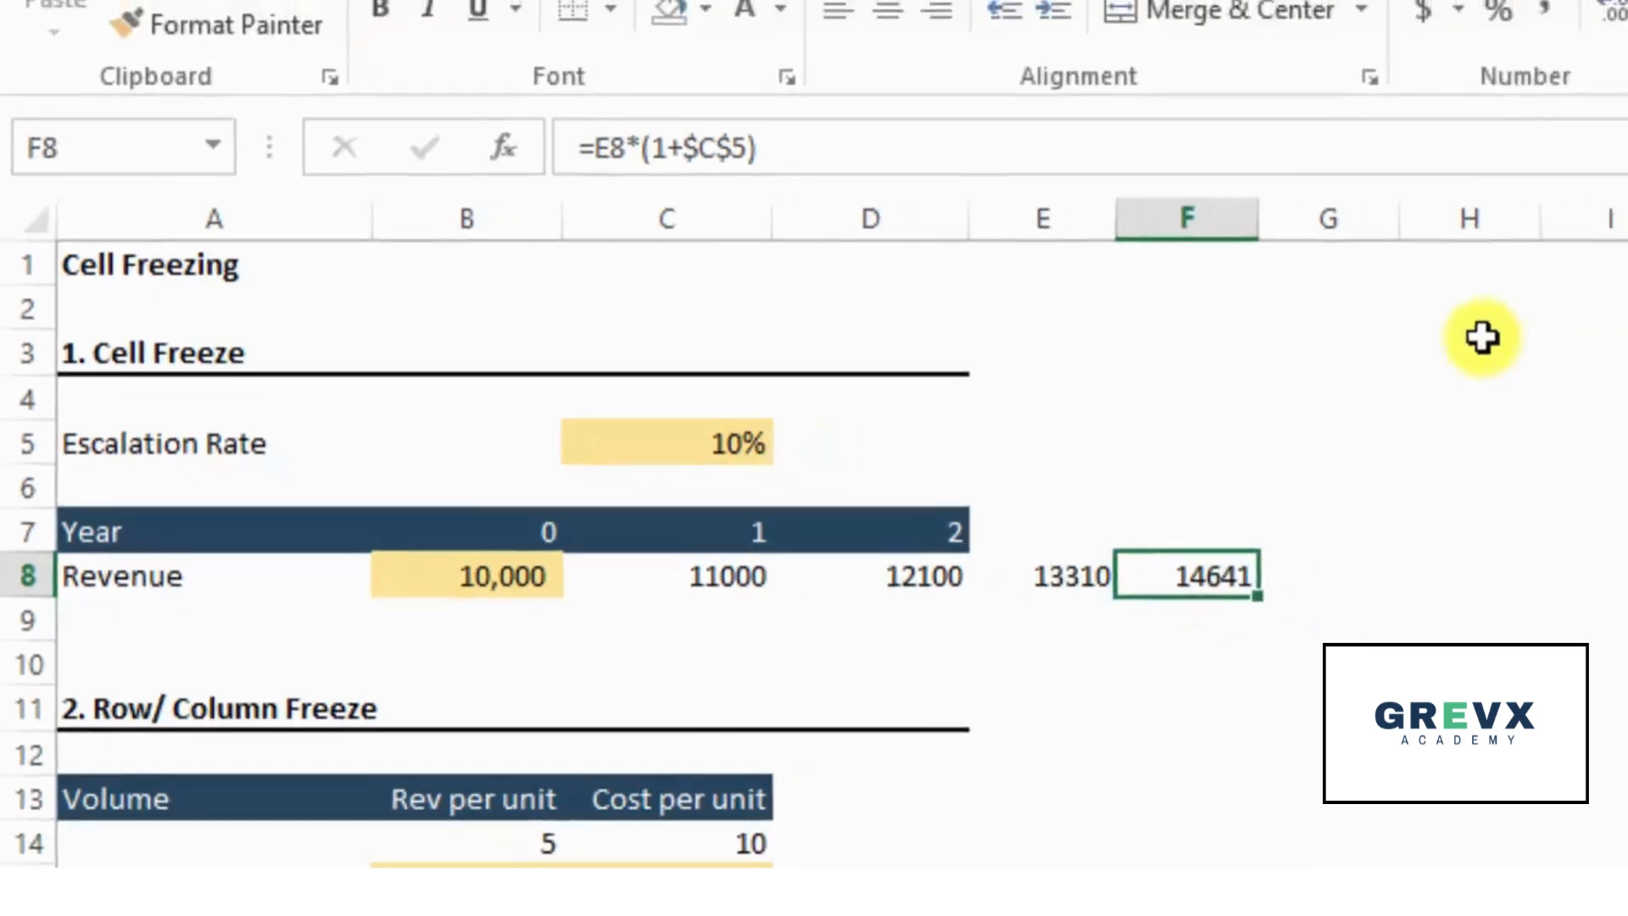
- Extend the copied revenue formula from F8 across row 8 through M8
key("shift+Right")
key("shift+Right")
key("shift+Right")
key("shift+Right")
key("shift+Right")
key("shift+Right")
key("shift+Right")
key("Return")
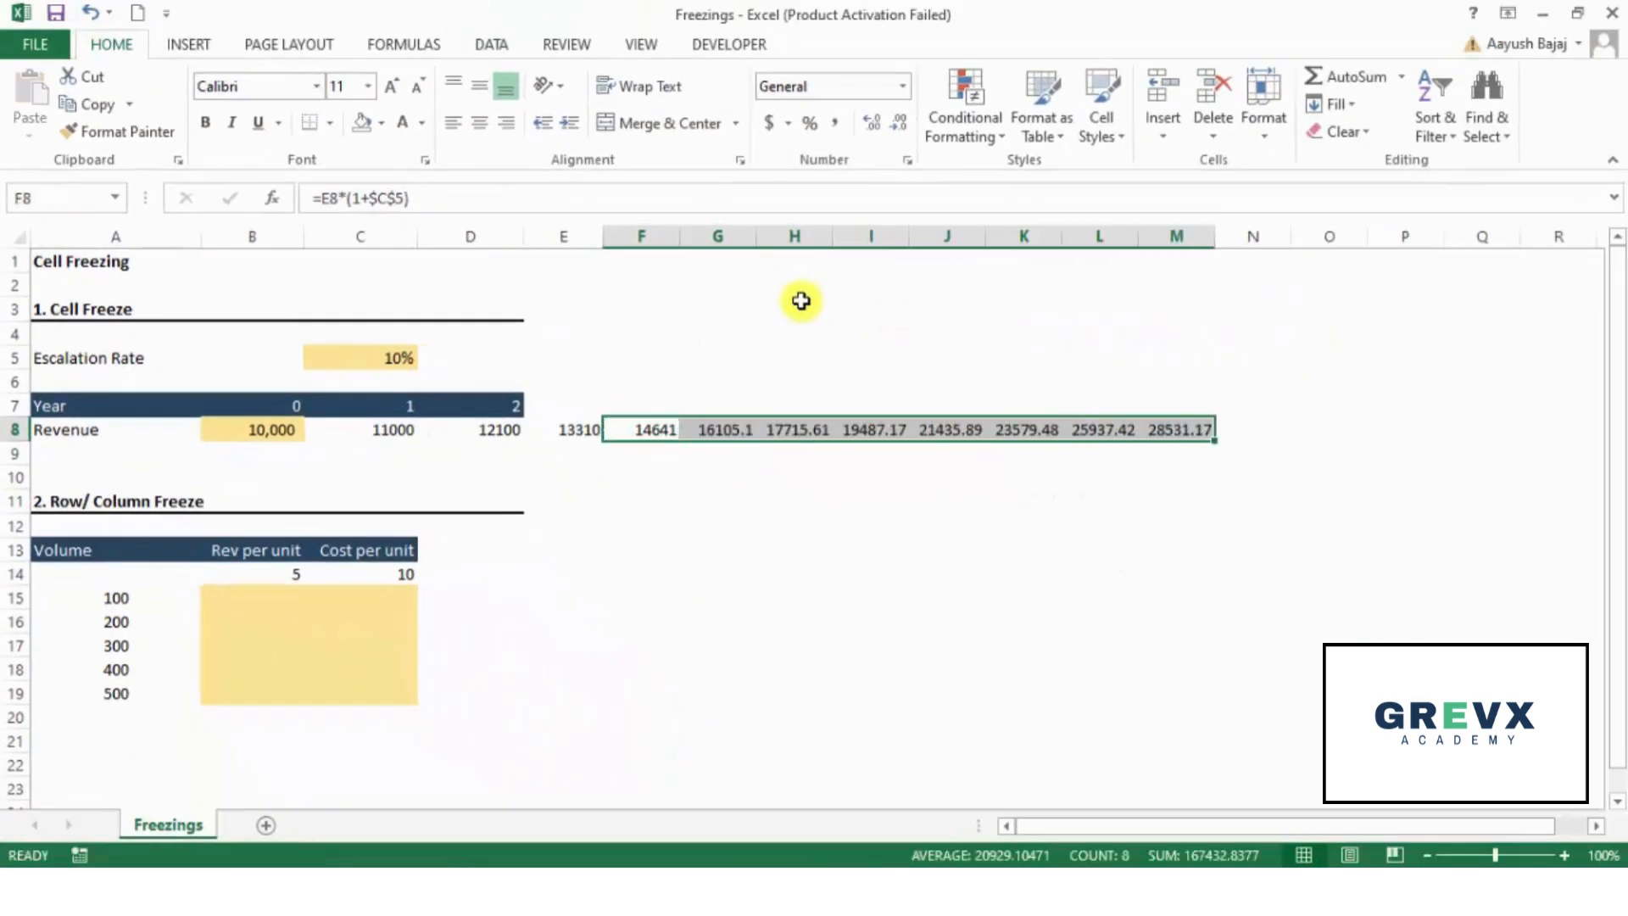
- Inspect the cell references of the copied revenue formulas one by one along row 8, starting at G8
key("Right")
key("F2")
key("Escape")
key("F2")
key("Escape")
key("Right")
key("F2")
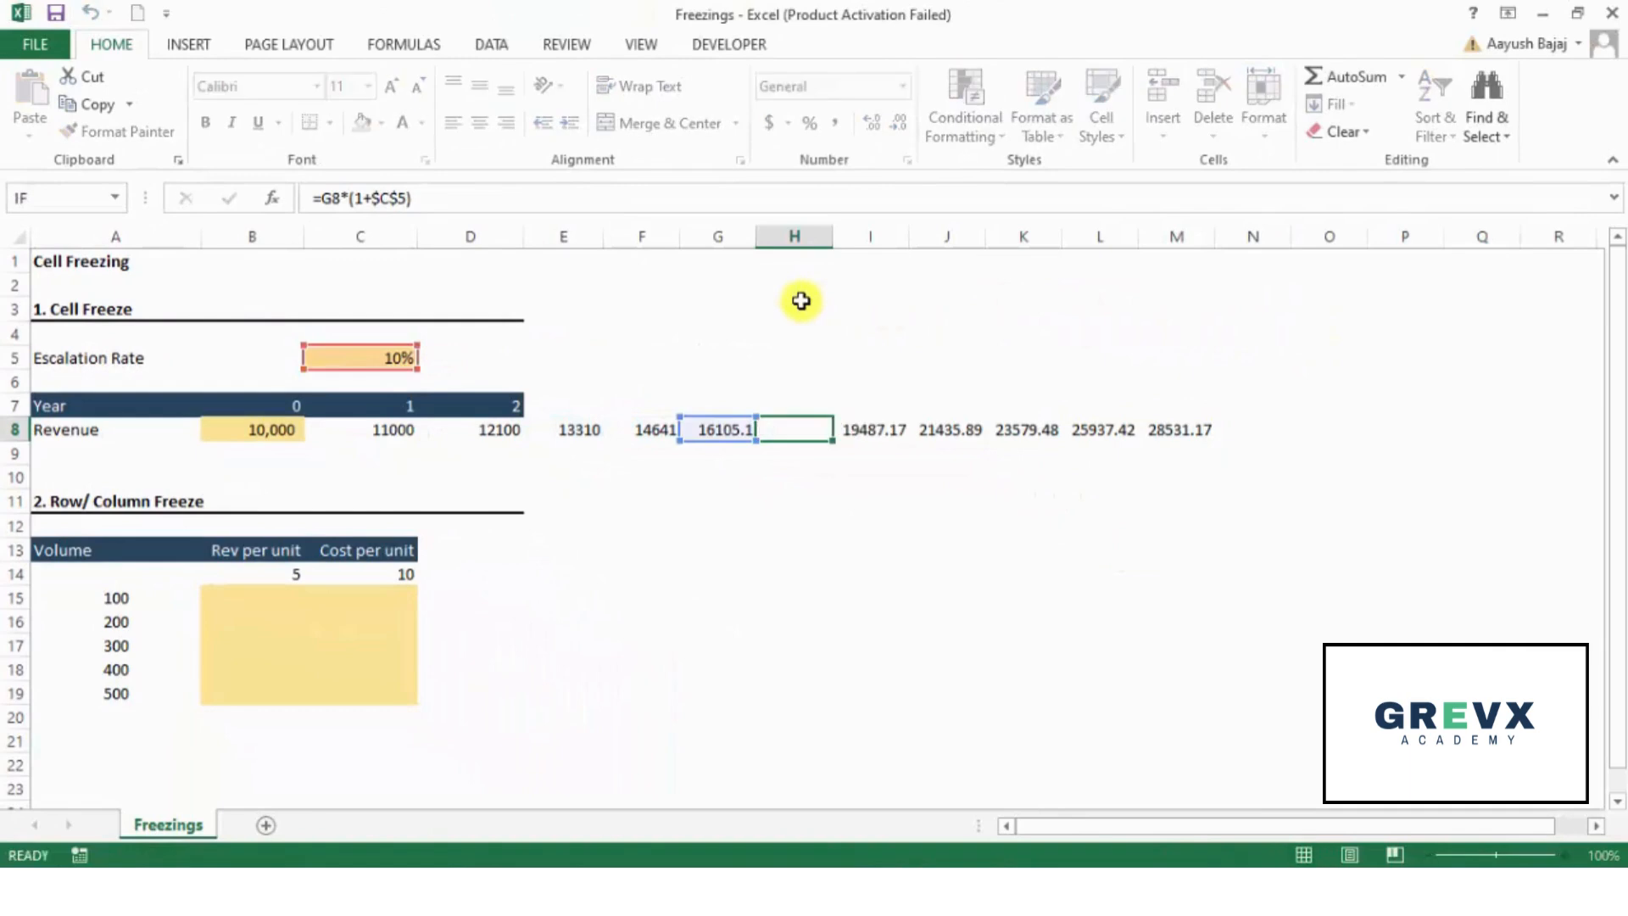
key("Escape")
key("Right")
key("F2")
key("Escape")
key("Right")
key("F2")
key("Escape")
key("Right")
key("Right")
key("Right")
key("Right")
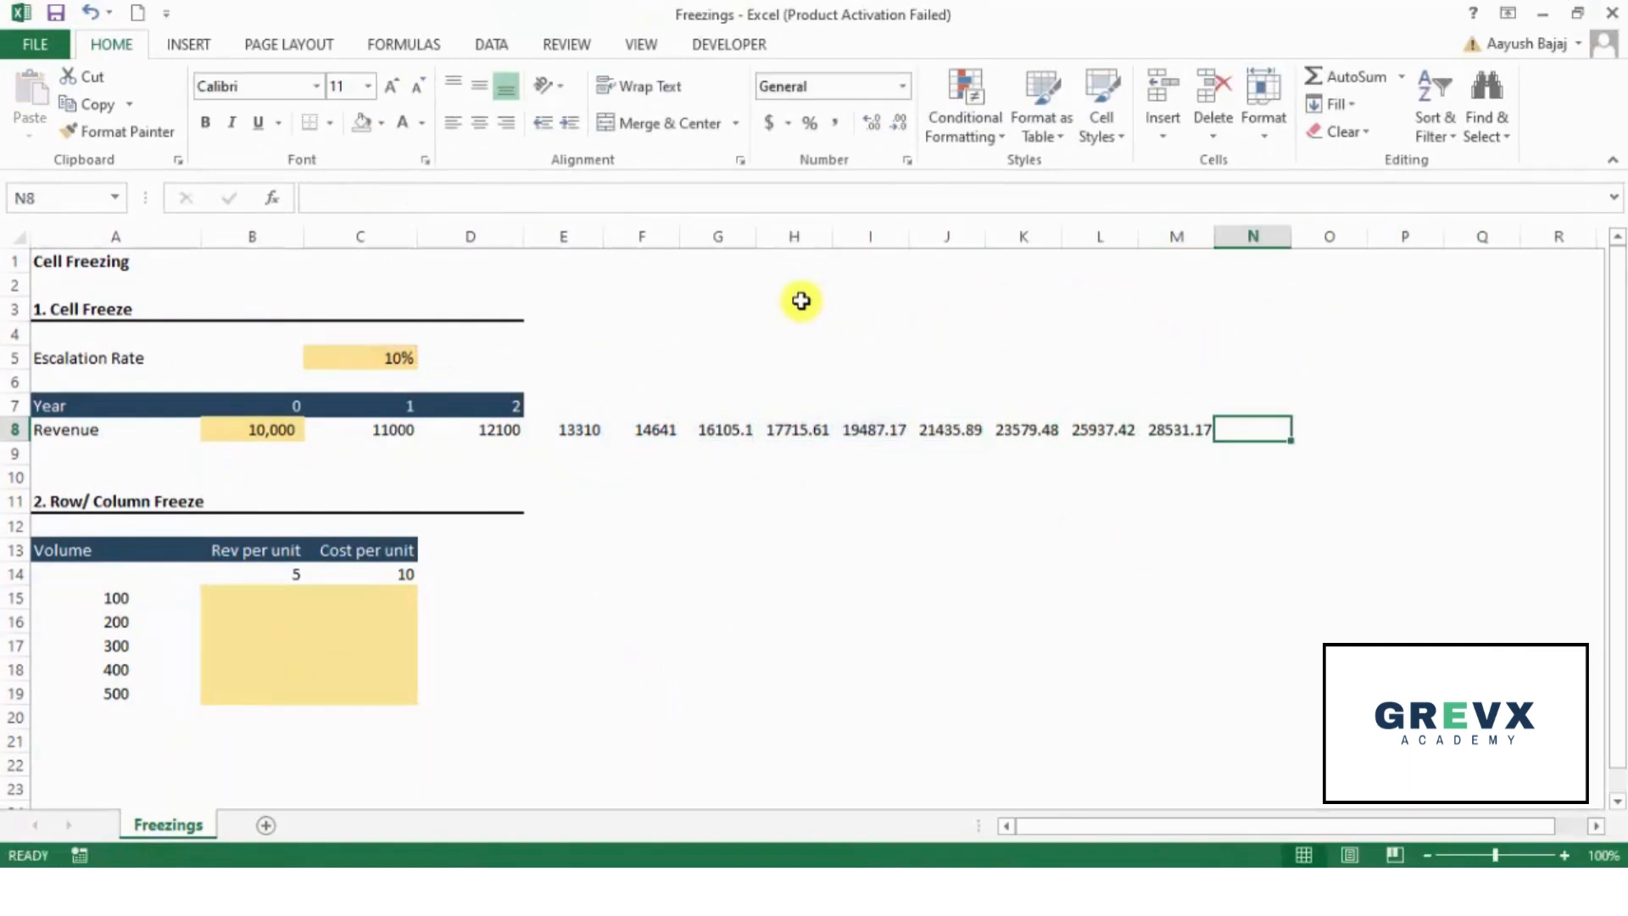
- Clear the extra revenue formulas beyond year 2 in cells E8:N8
key("ctrl+c")
key("shift+Left")
key("shift+Left")
key("shift+Left")
key("shift+Left")
key("shift+Left")
key("shift+Left")
key("shift+Left")
key("shift+Left")
key("shift+Left")
key("Delete")
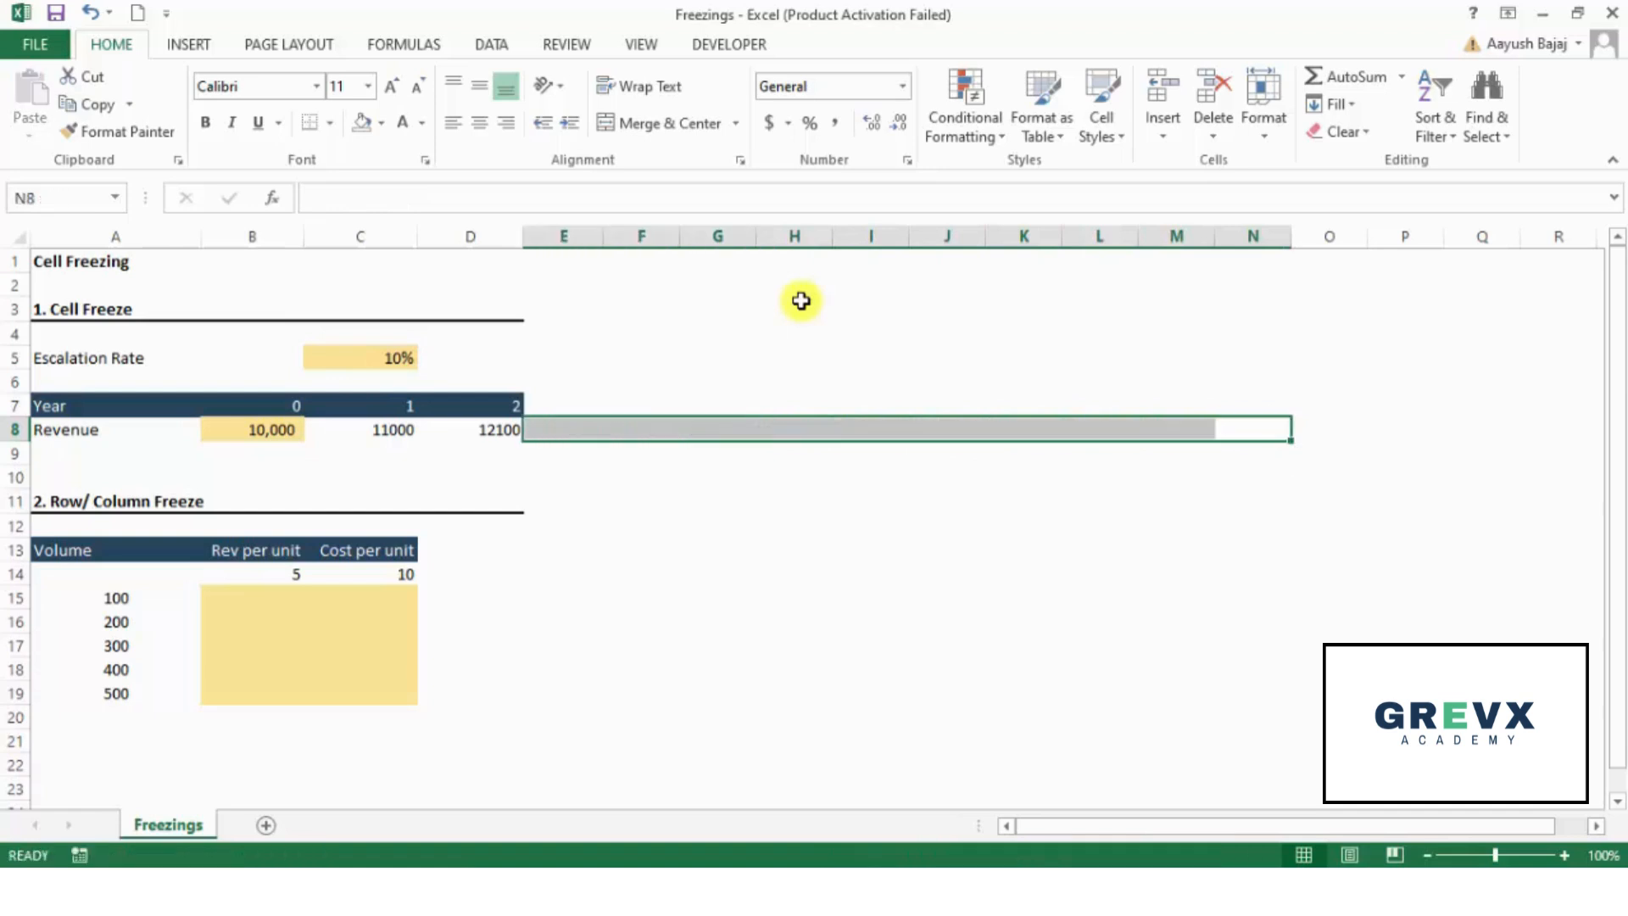
- Clear the year 2 revenue formula in D8 and return to the year 1 formula in C8
key("Left")
key("Left")
key("Left")
key("Left")
key("Left")
key("Left")
key("Left")
key("Left")
key("Left")
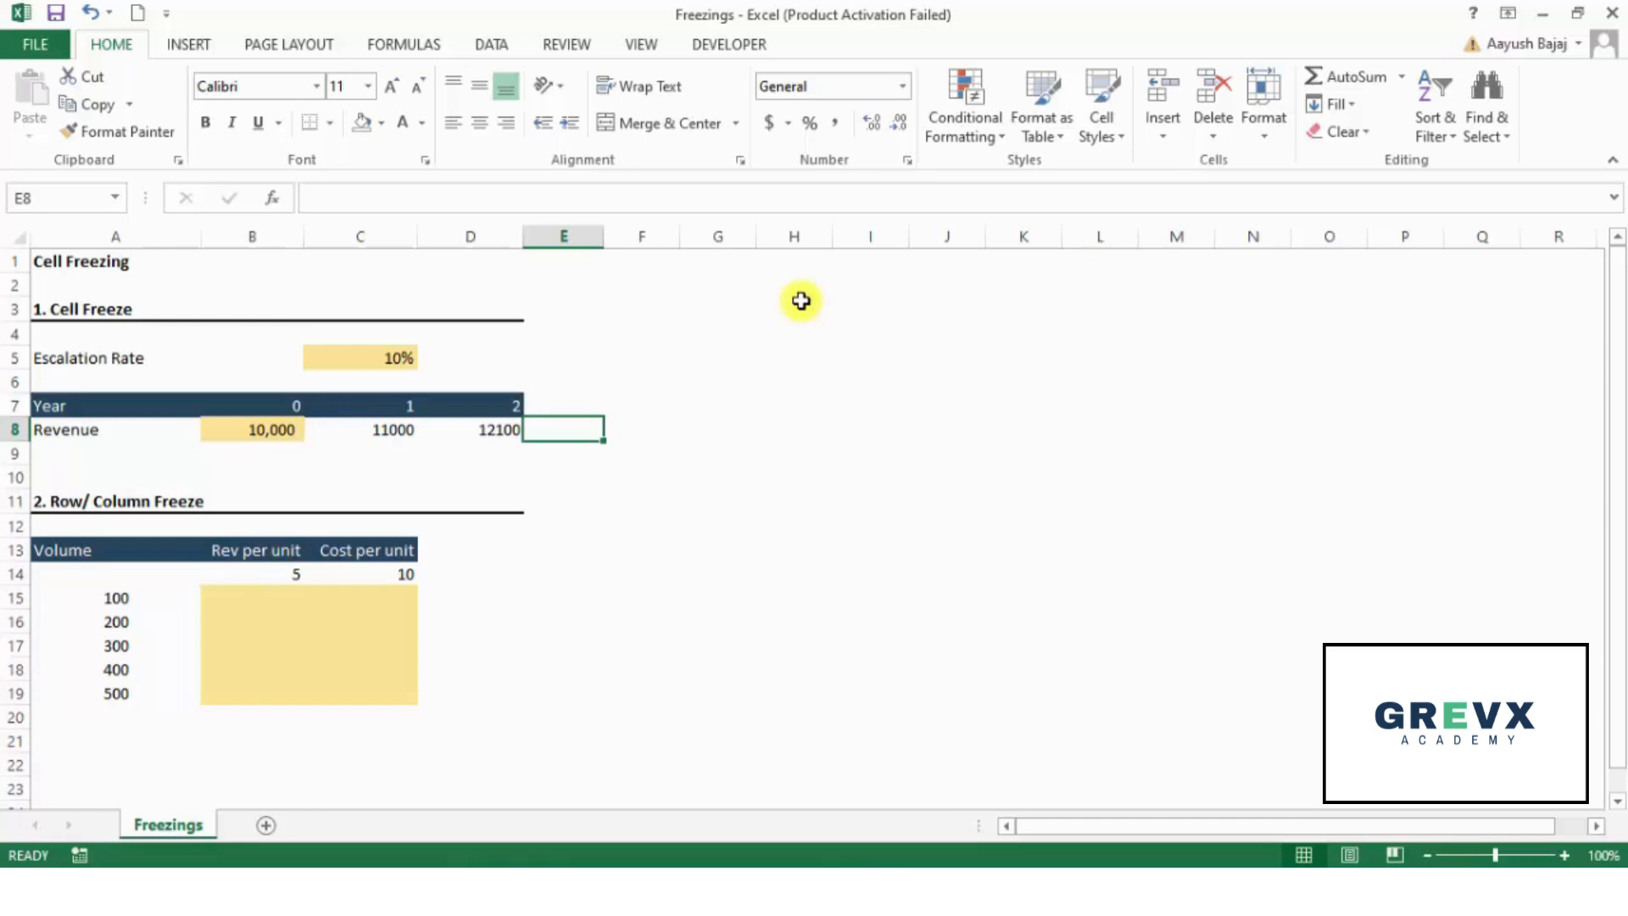
key("Left")
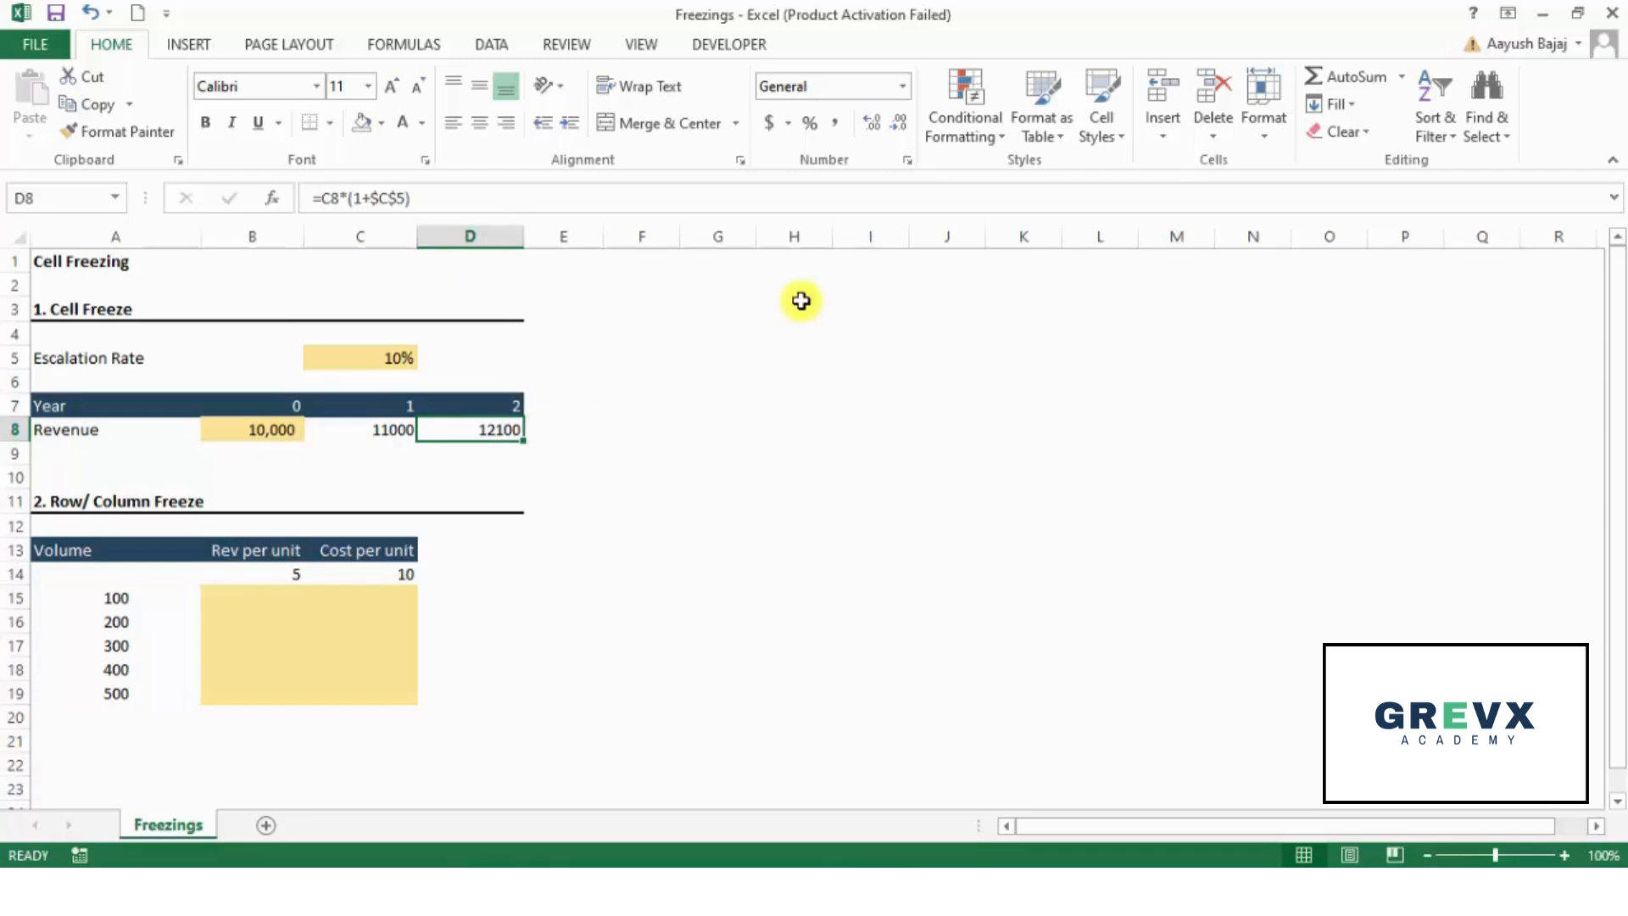
key("Delete")
key("Left")
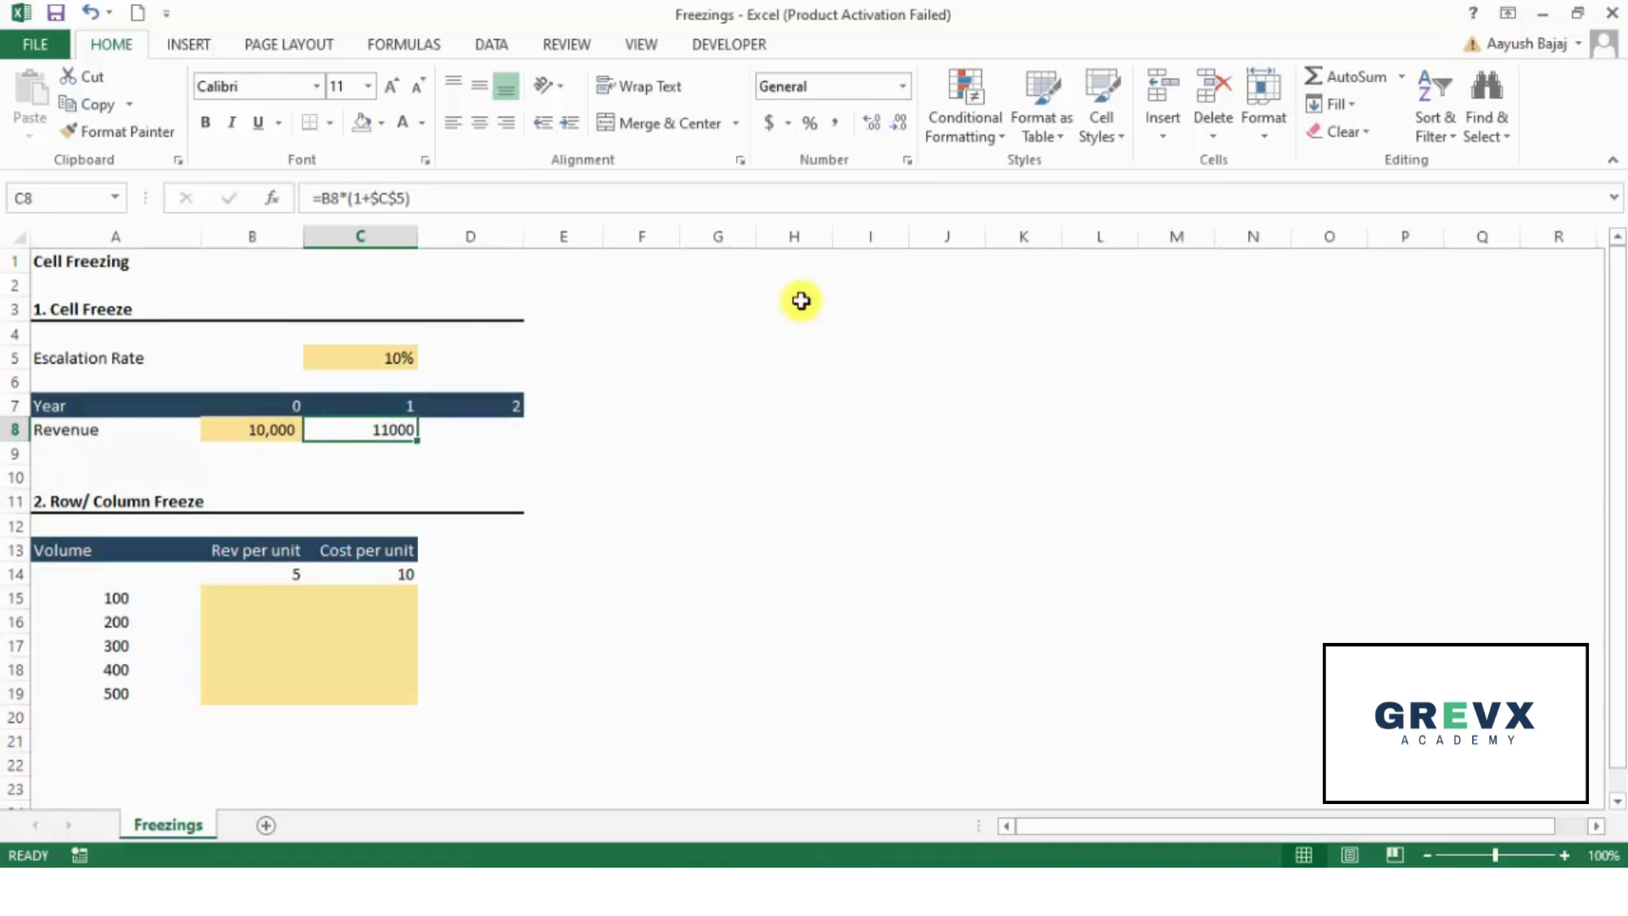
- Copy the C8 revenue formula with the frozen escalation rate into the year 2 cell D8
key("ctrl+c")
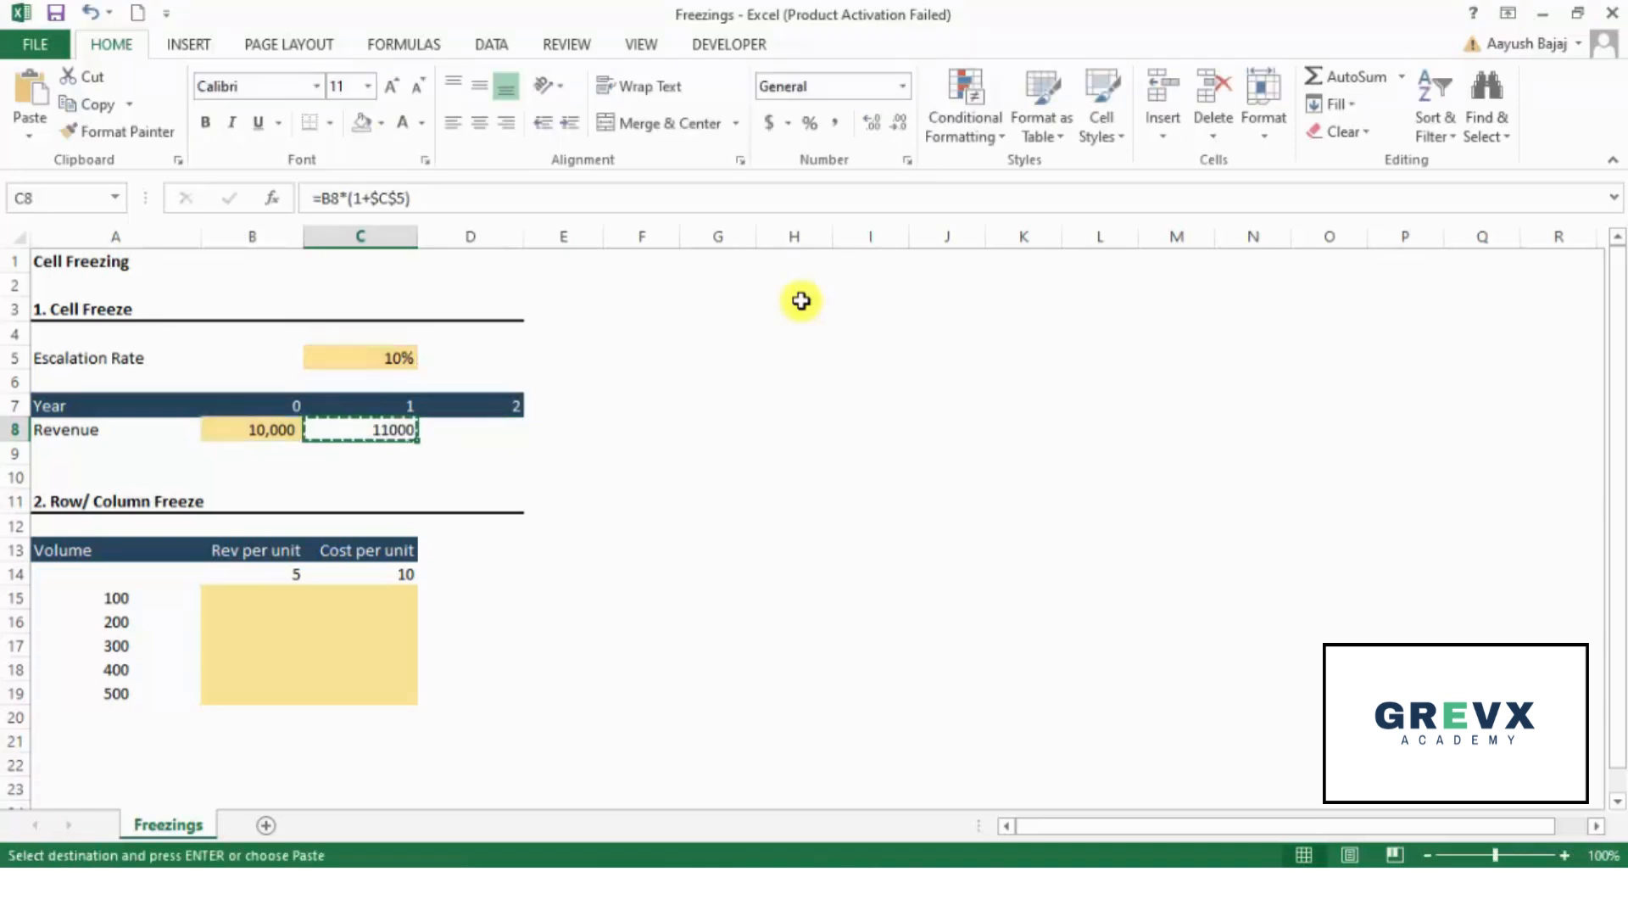
key("shift+Right")
key("shift+Right")
key("shift+Right")
key("shift+Right")
key("shift+Right")
key("shift+Right")
key("shift+Right")
key("shift+Right")
key("shift+Right")
key("shift+Left")
key("shift+Left")
key("shift+Left")
key("shift+Left")
key("shift+Left")
key("shift+Left")
key("shift+Left")
key("shift+Left")
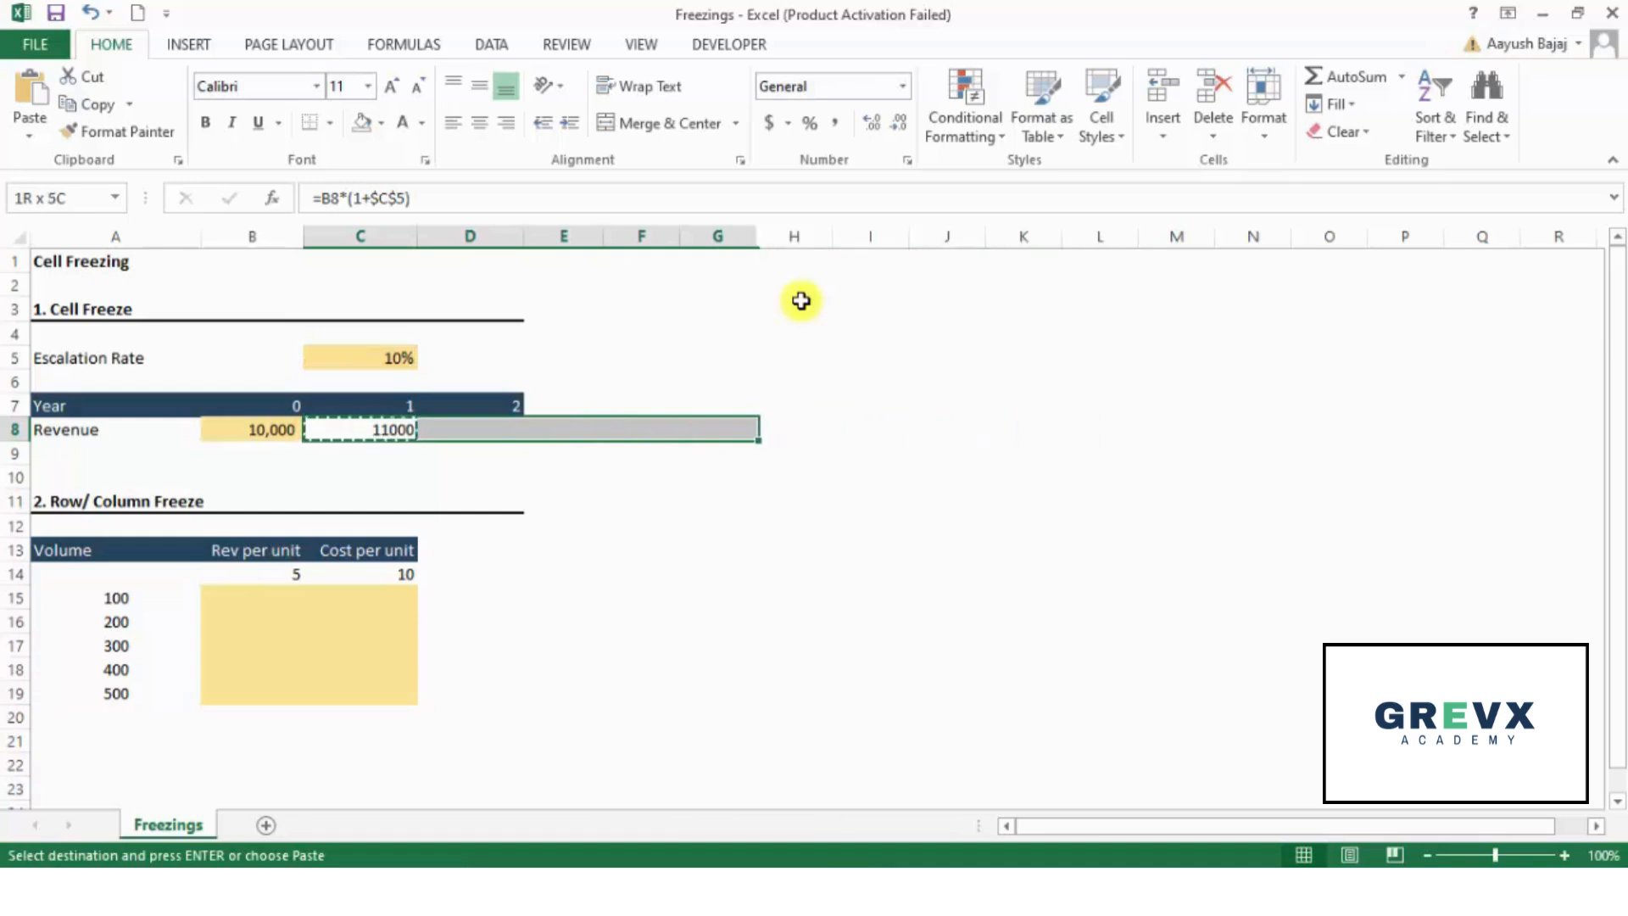
key("Return")
key("shift+Left")
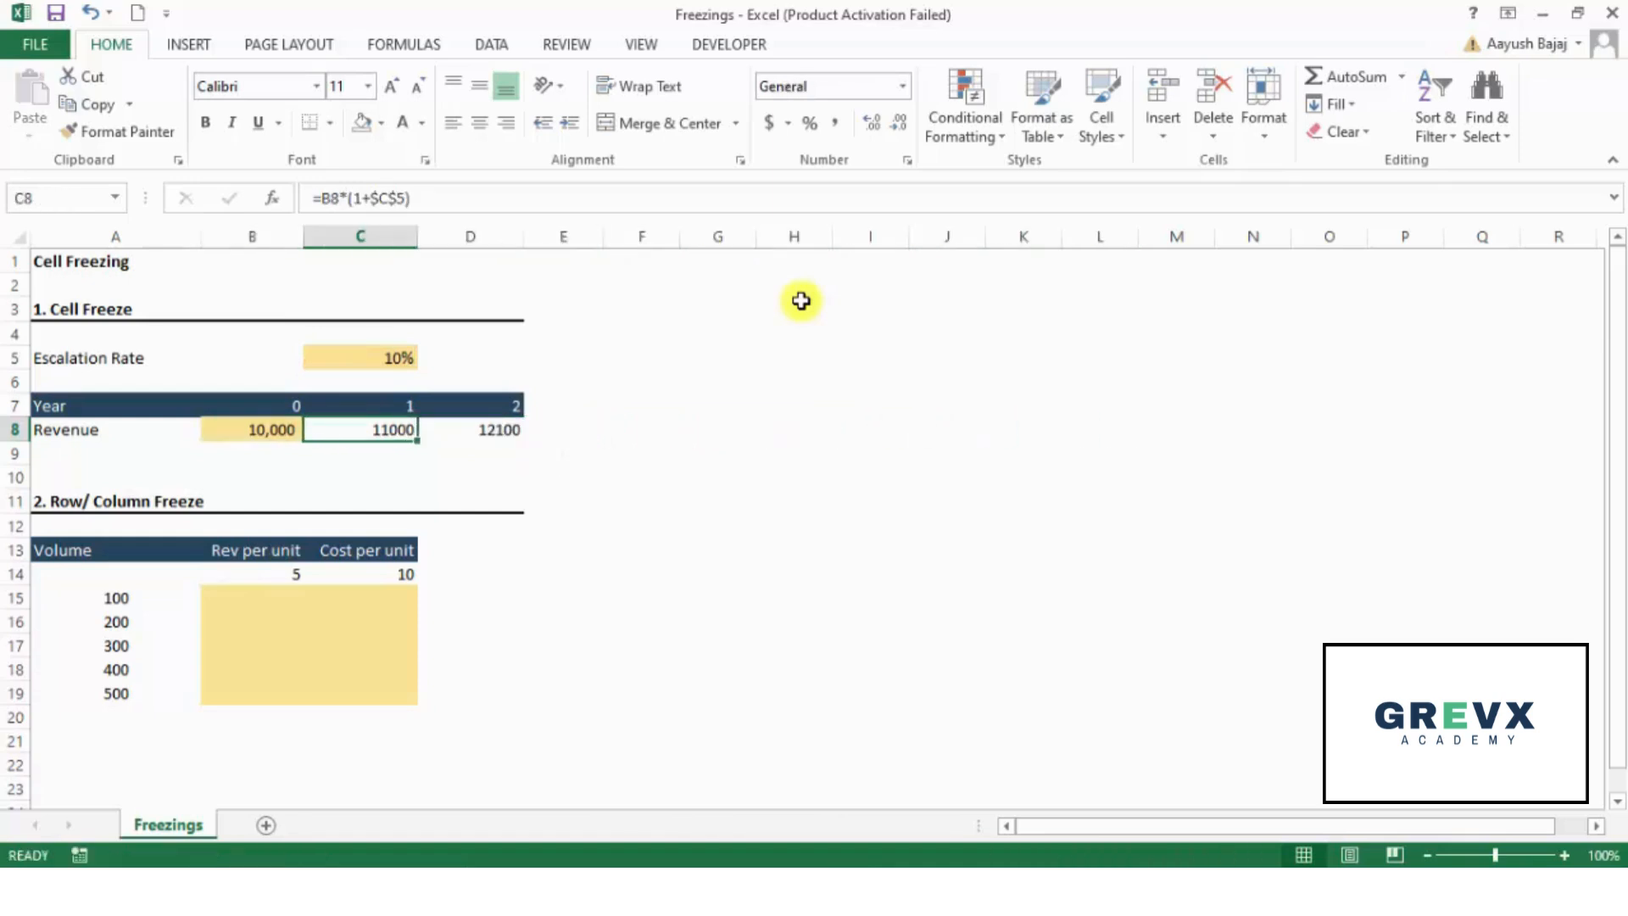
- Inspect the cell references used by the revenue formulas in C8 and D8
key("F2")
key("Tab")
key("F2")
key("Escape")
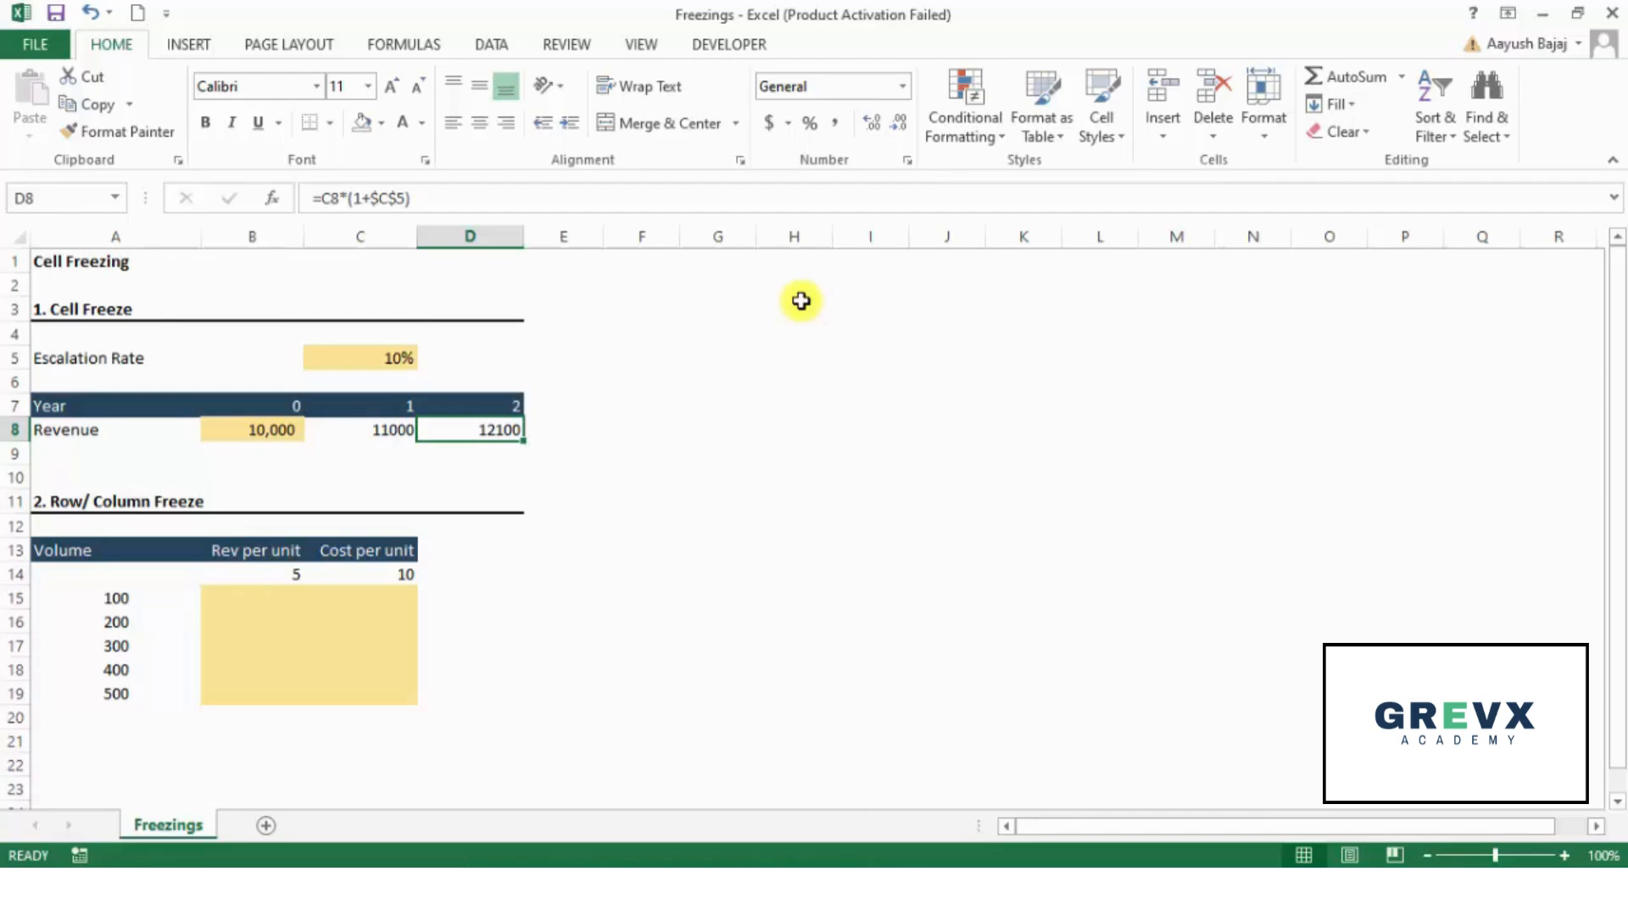
- Examine the per-unit revenue and cost in B14:C14 and the volumes in A15:A19 of the Row/Column Freeze section
key("Down")
key("Down")
key("Down")
key("Down")
key("Down")
key("Down")
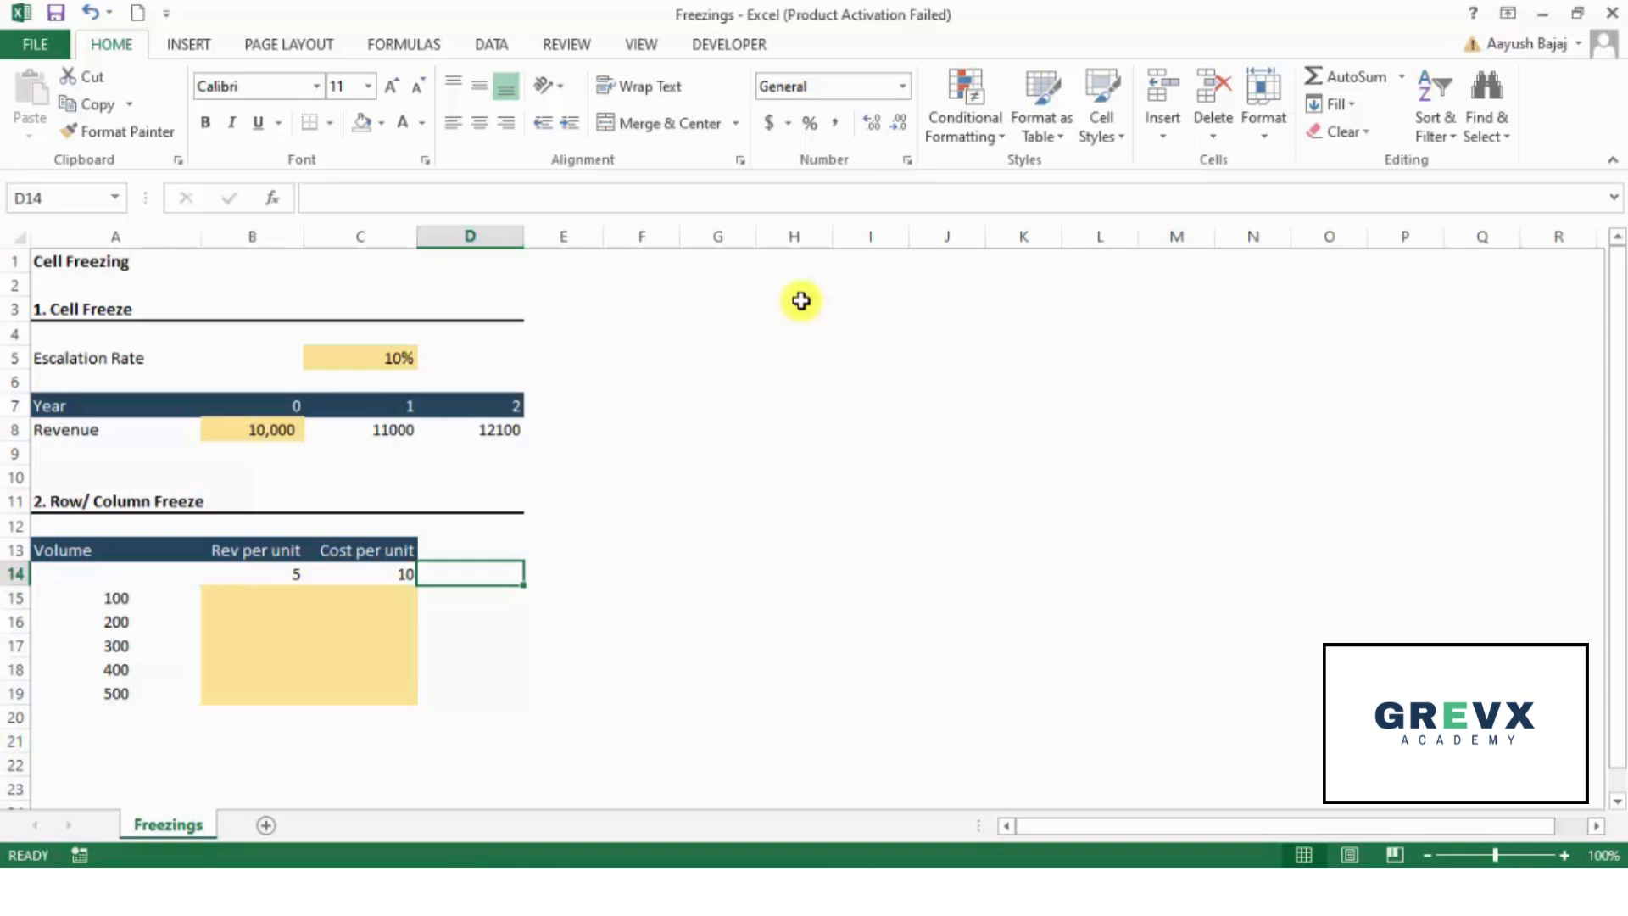
key("Left")
key("Left")
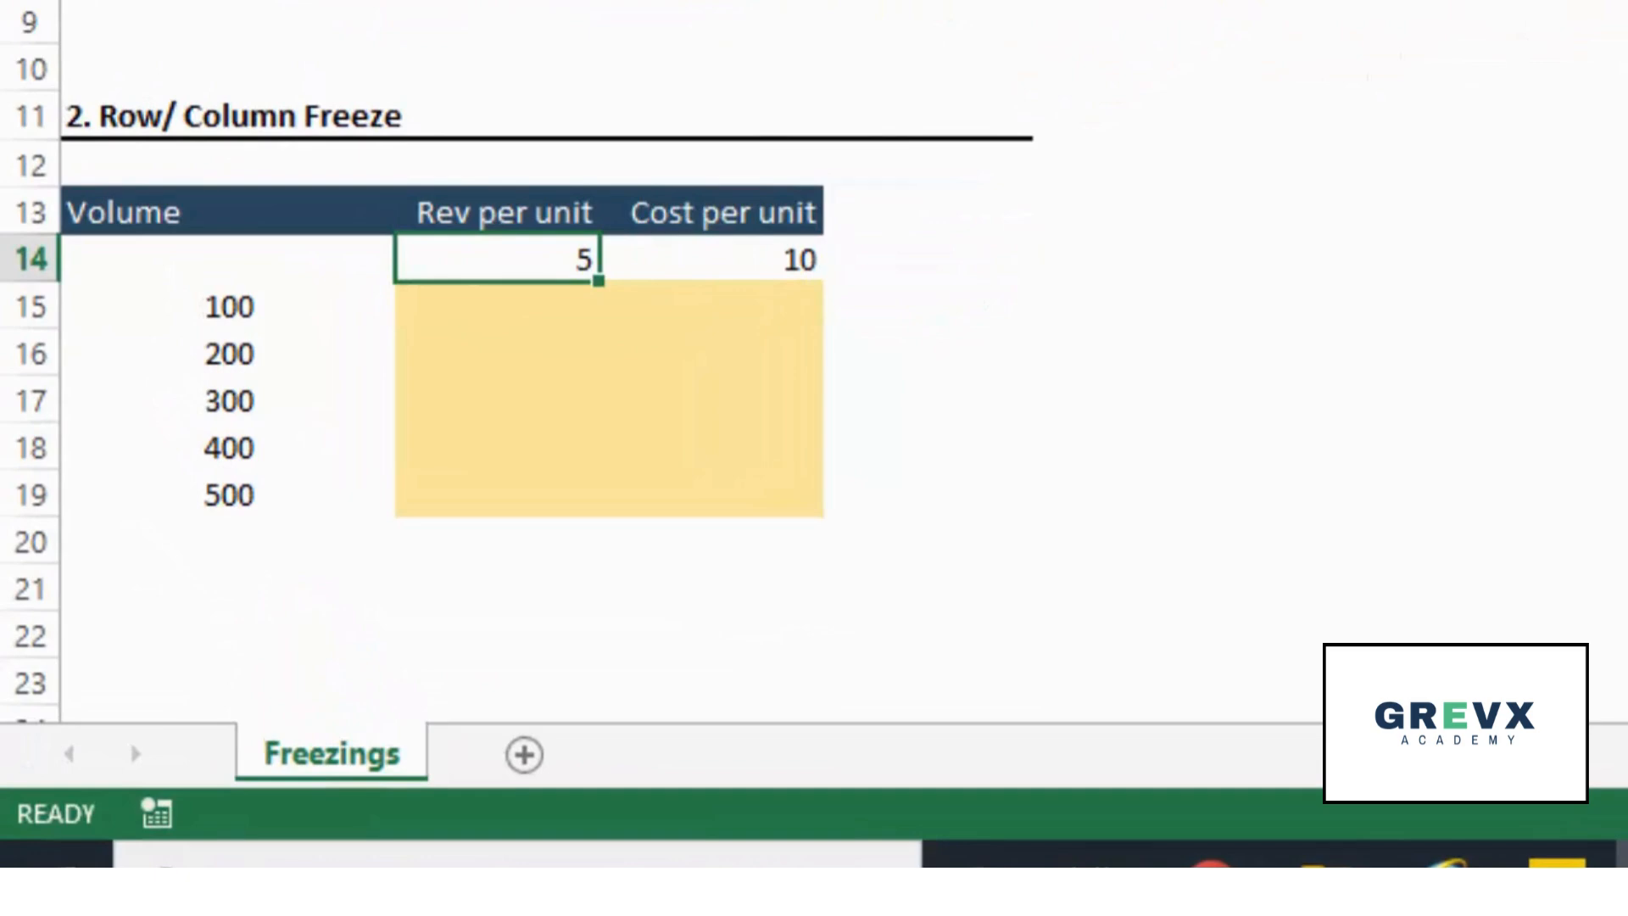
key("shift+Right")
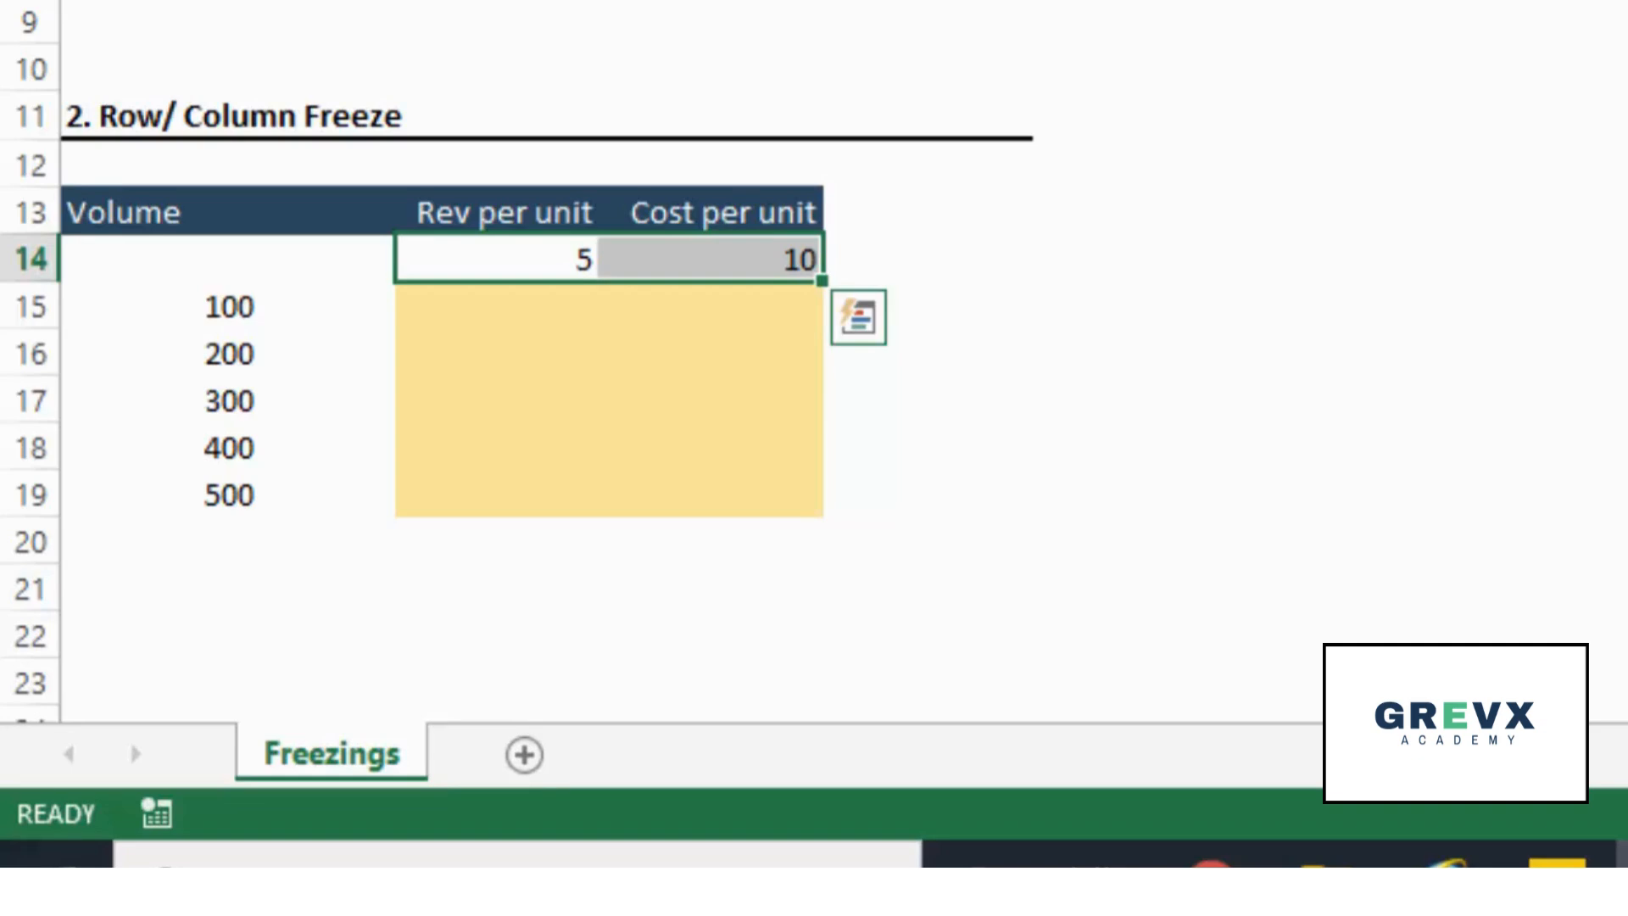
key("Left")
key("Down")
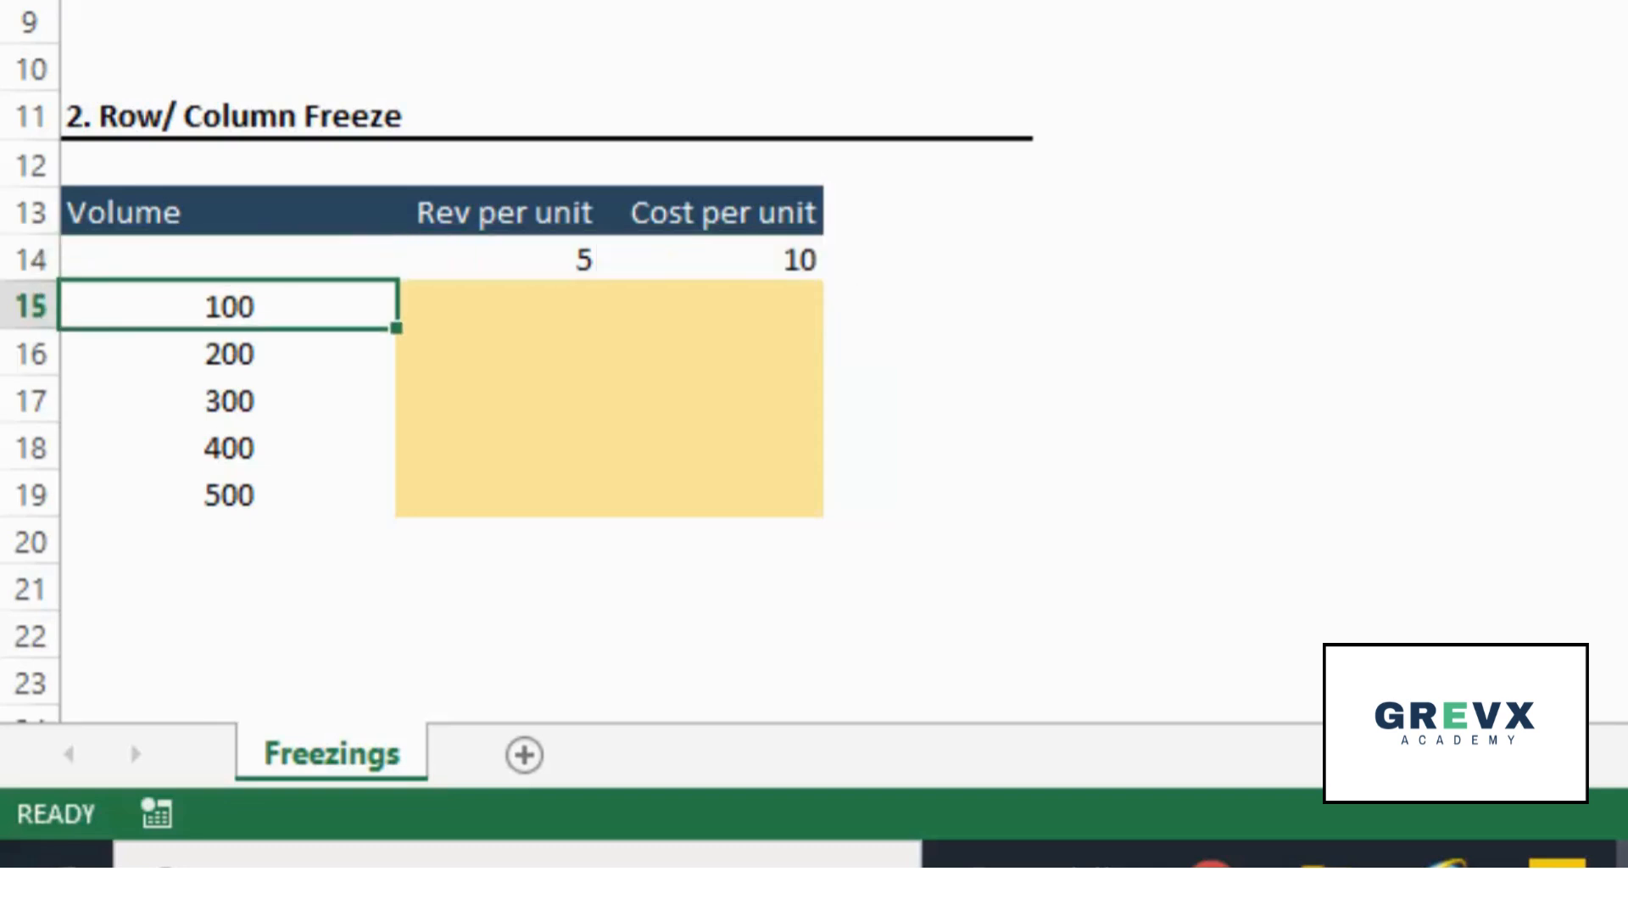
key("shift+Down")
key("shift+Down")
key("shift+Down")
key("shift+Down")
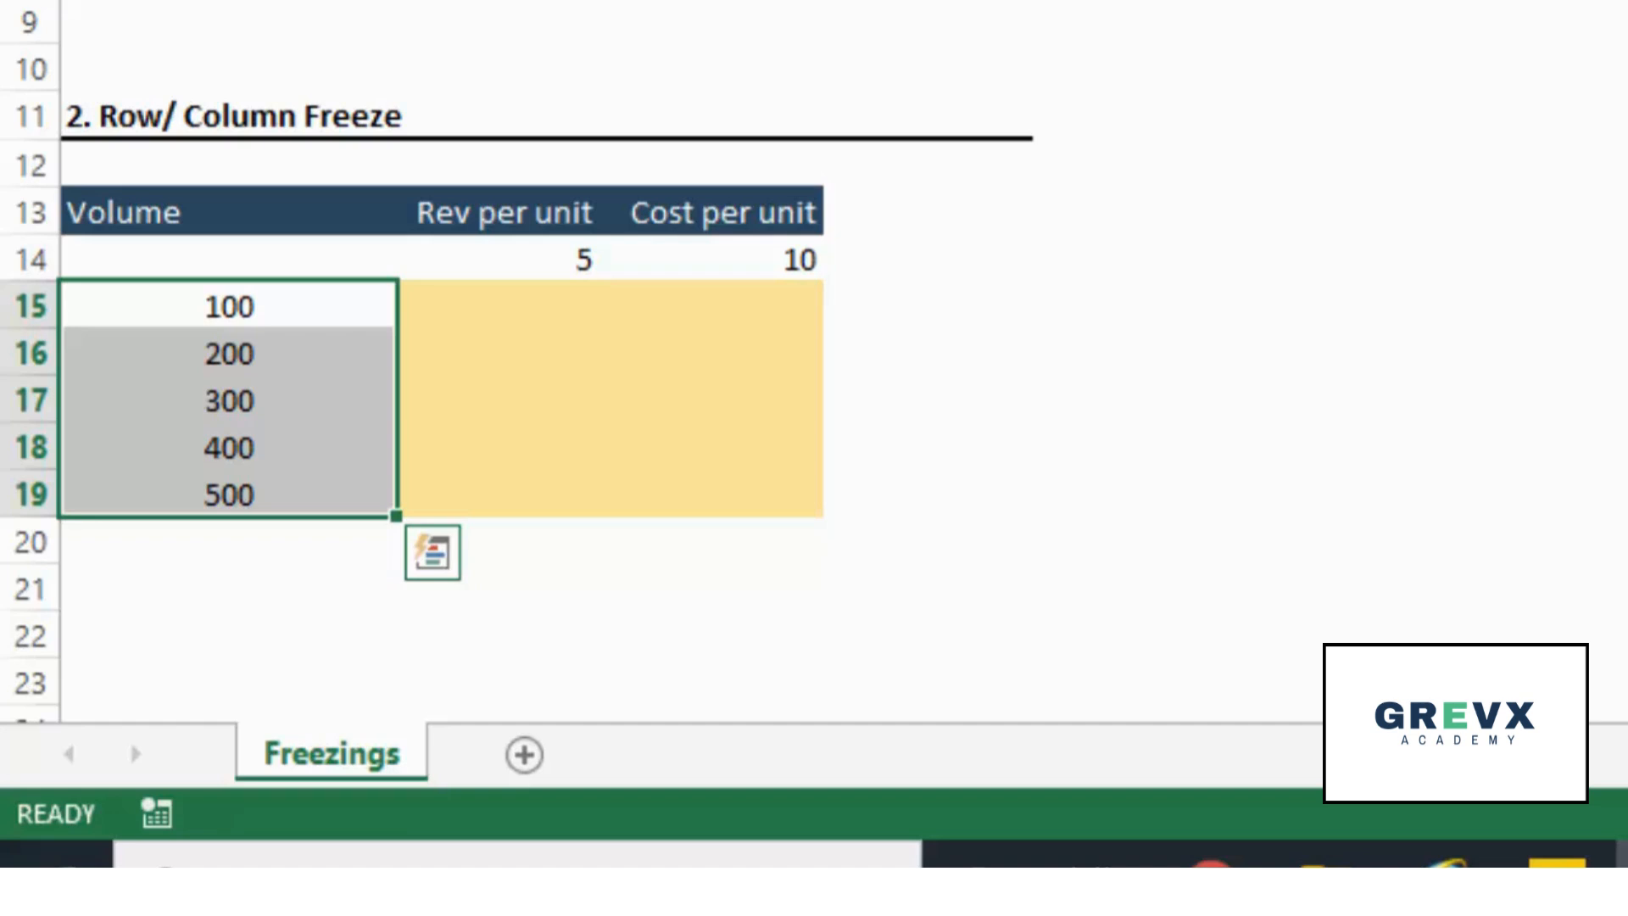
- Review how the volume column and the per-unit row relate to the empty cells of the table
left_click(498, 305)
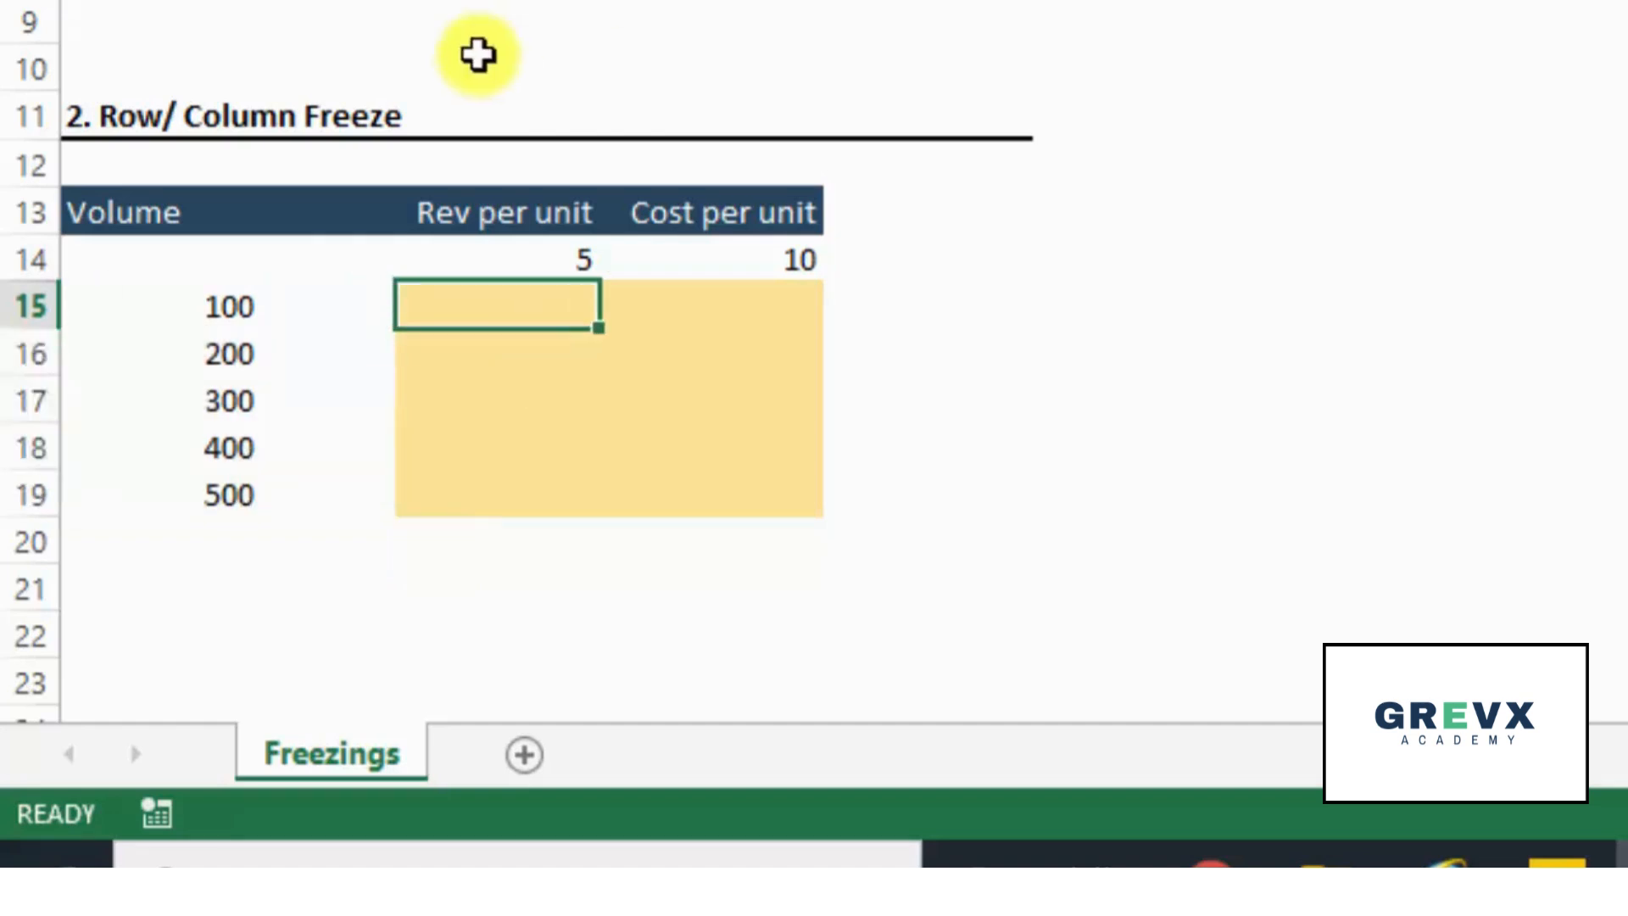
left_click_drag(301, 313, 280, 494)
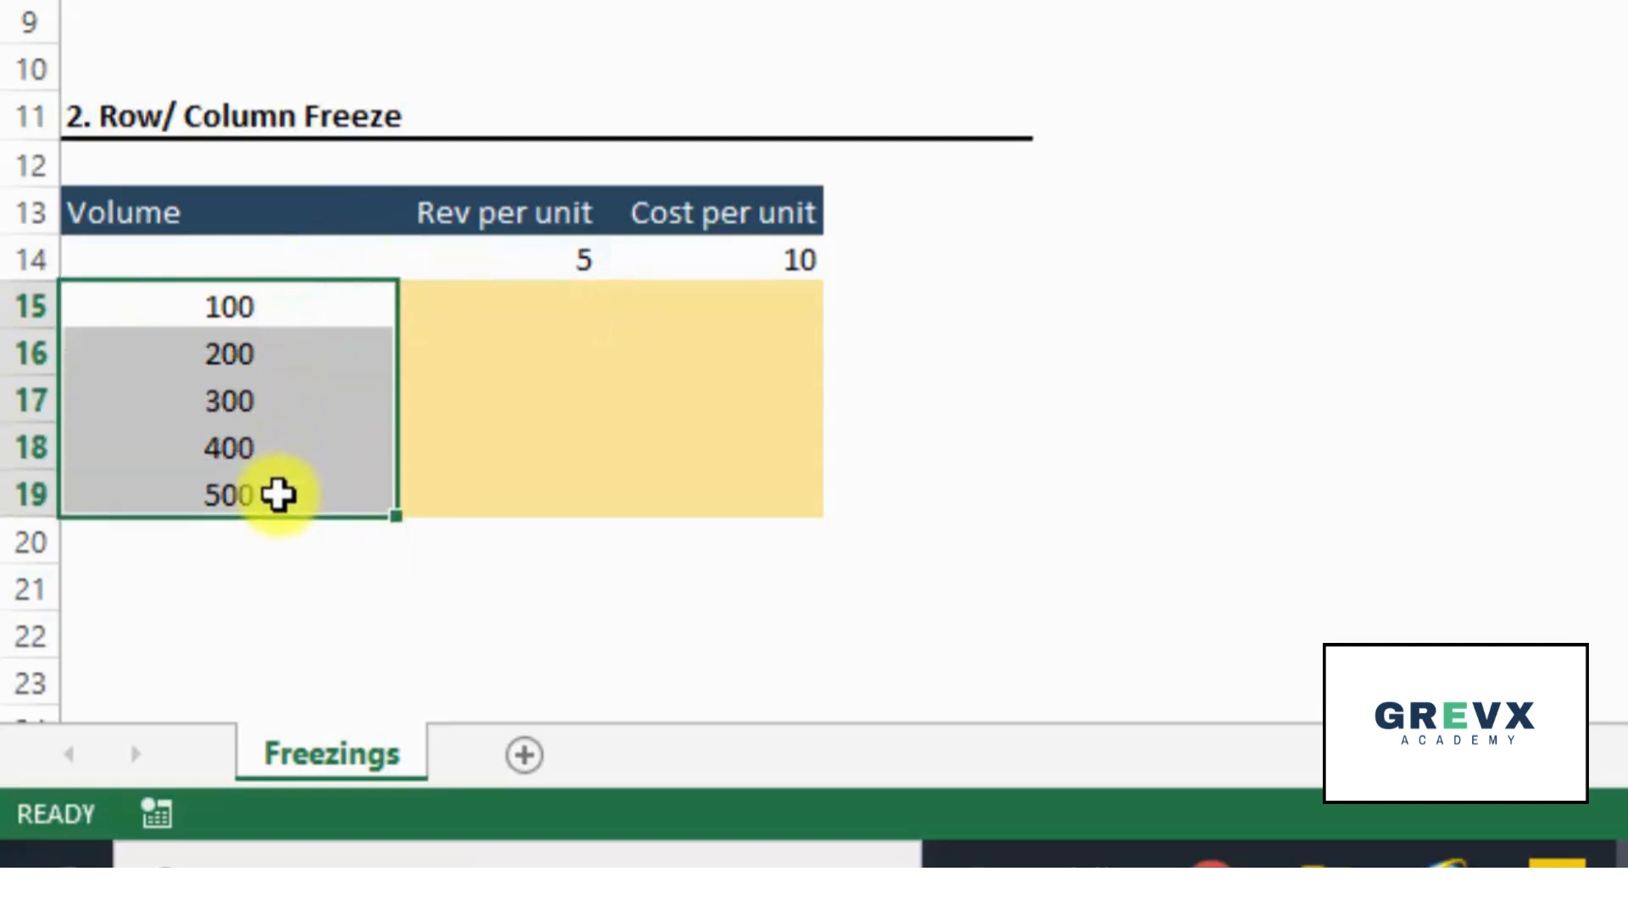
key("Up")
key("Up")
key("Right")
key("Down")
key("Right")
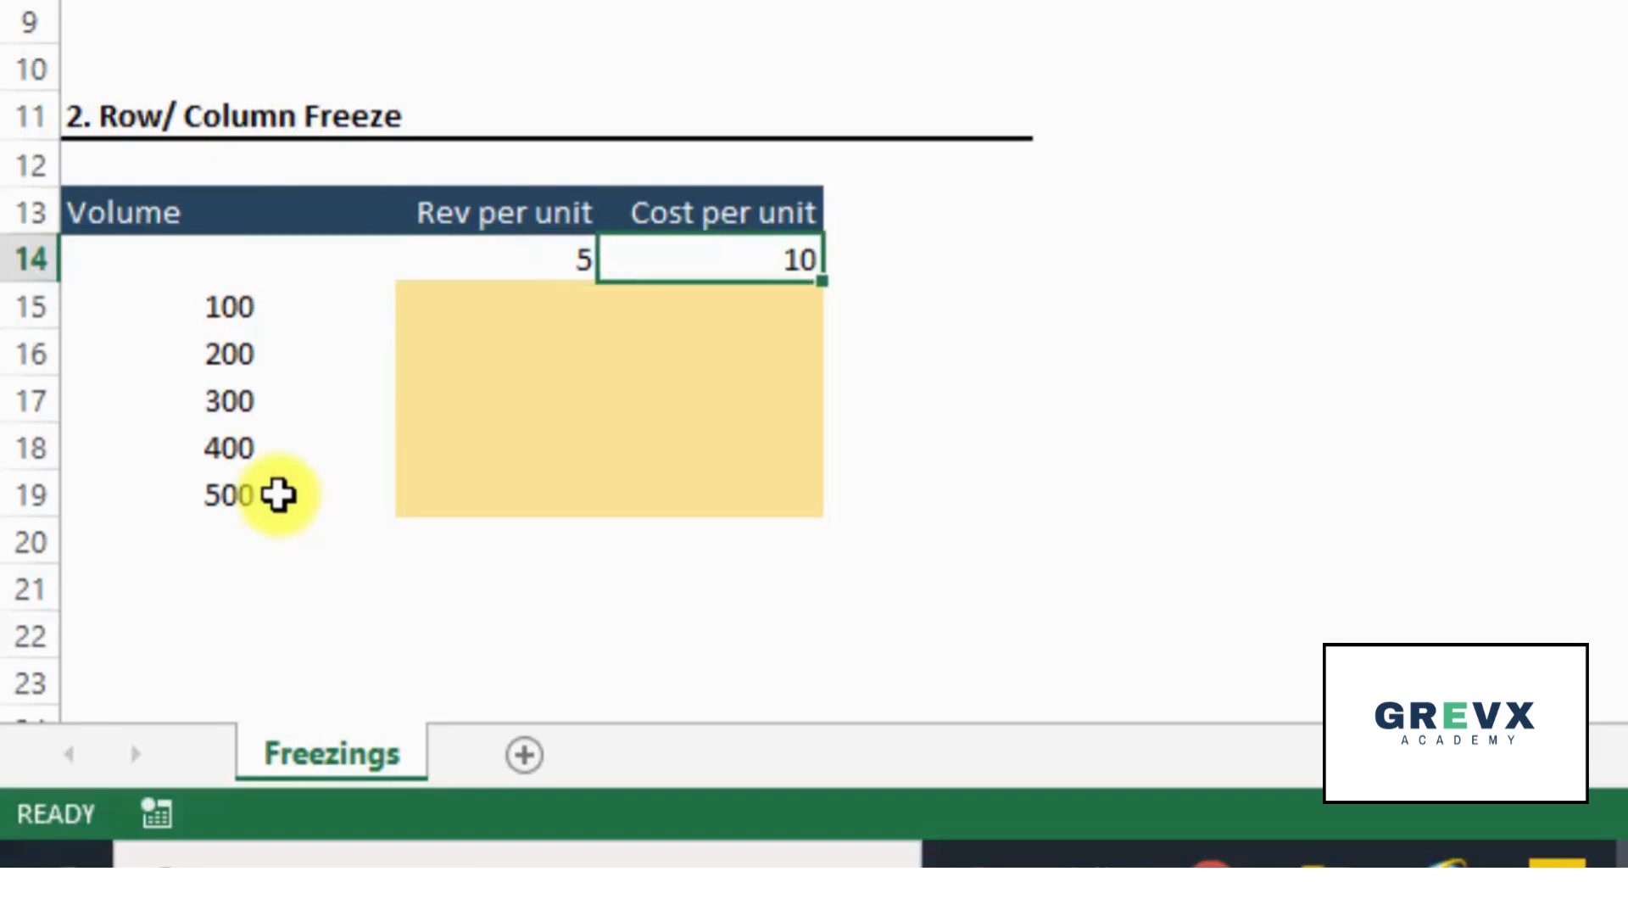
- Enter the placeholder x in B15 and copy it across the whole table range B15:C19
key("Down")
key("Left")
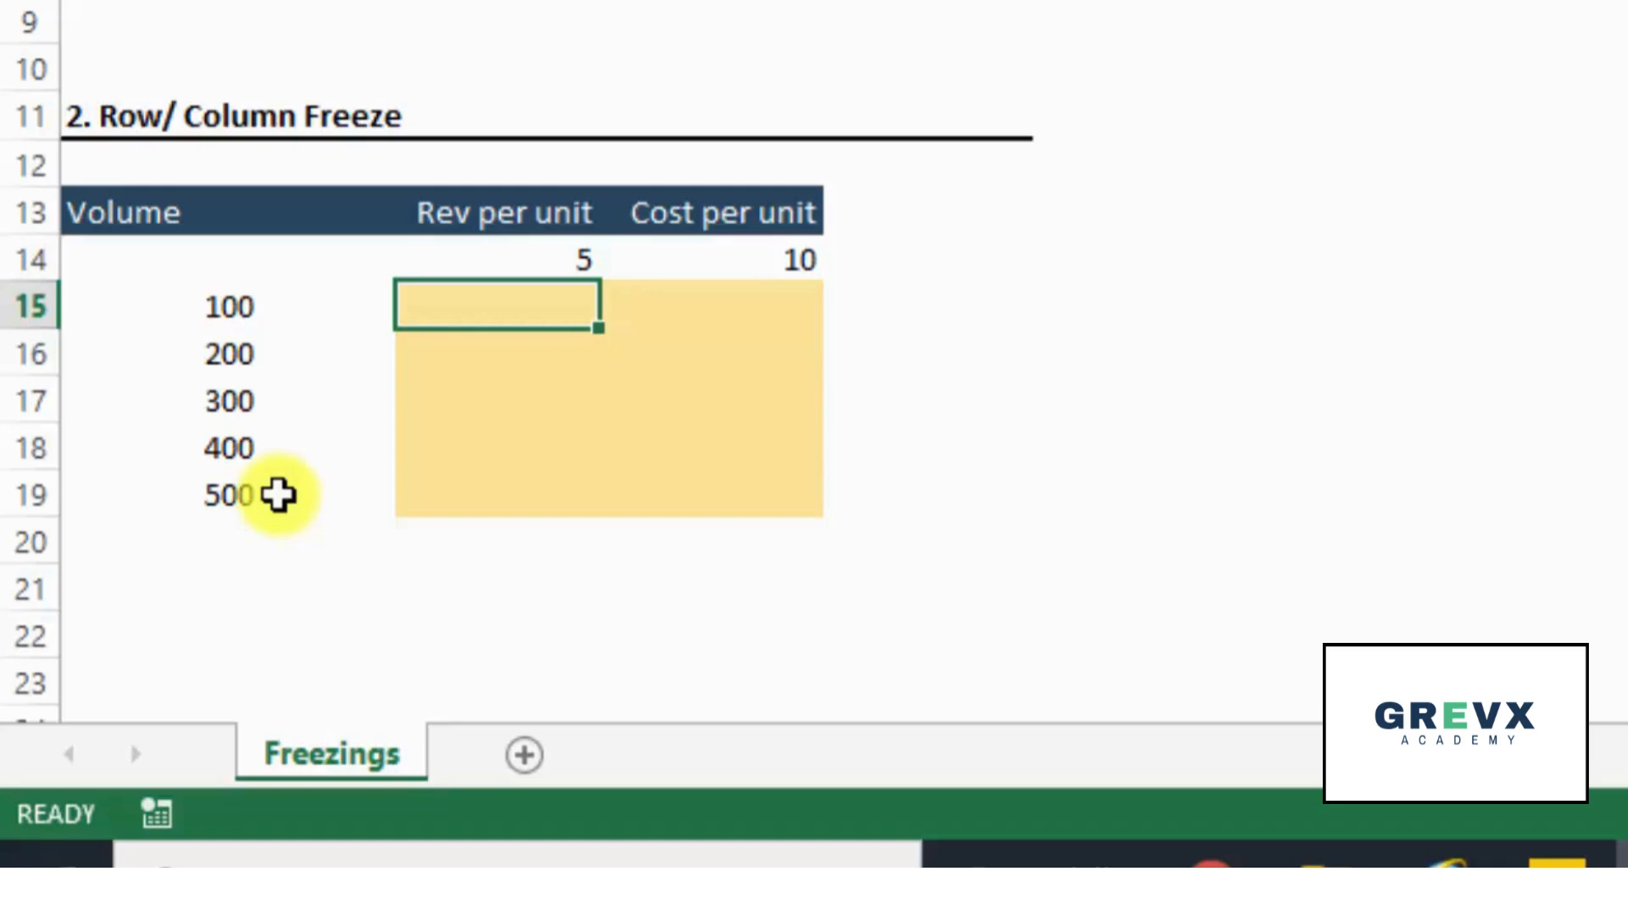
type("x")
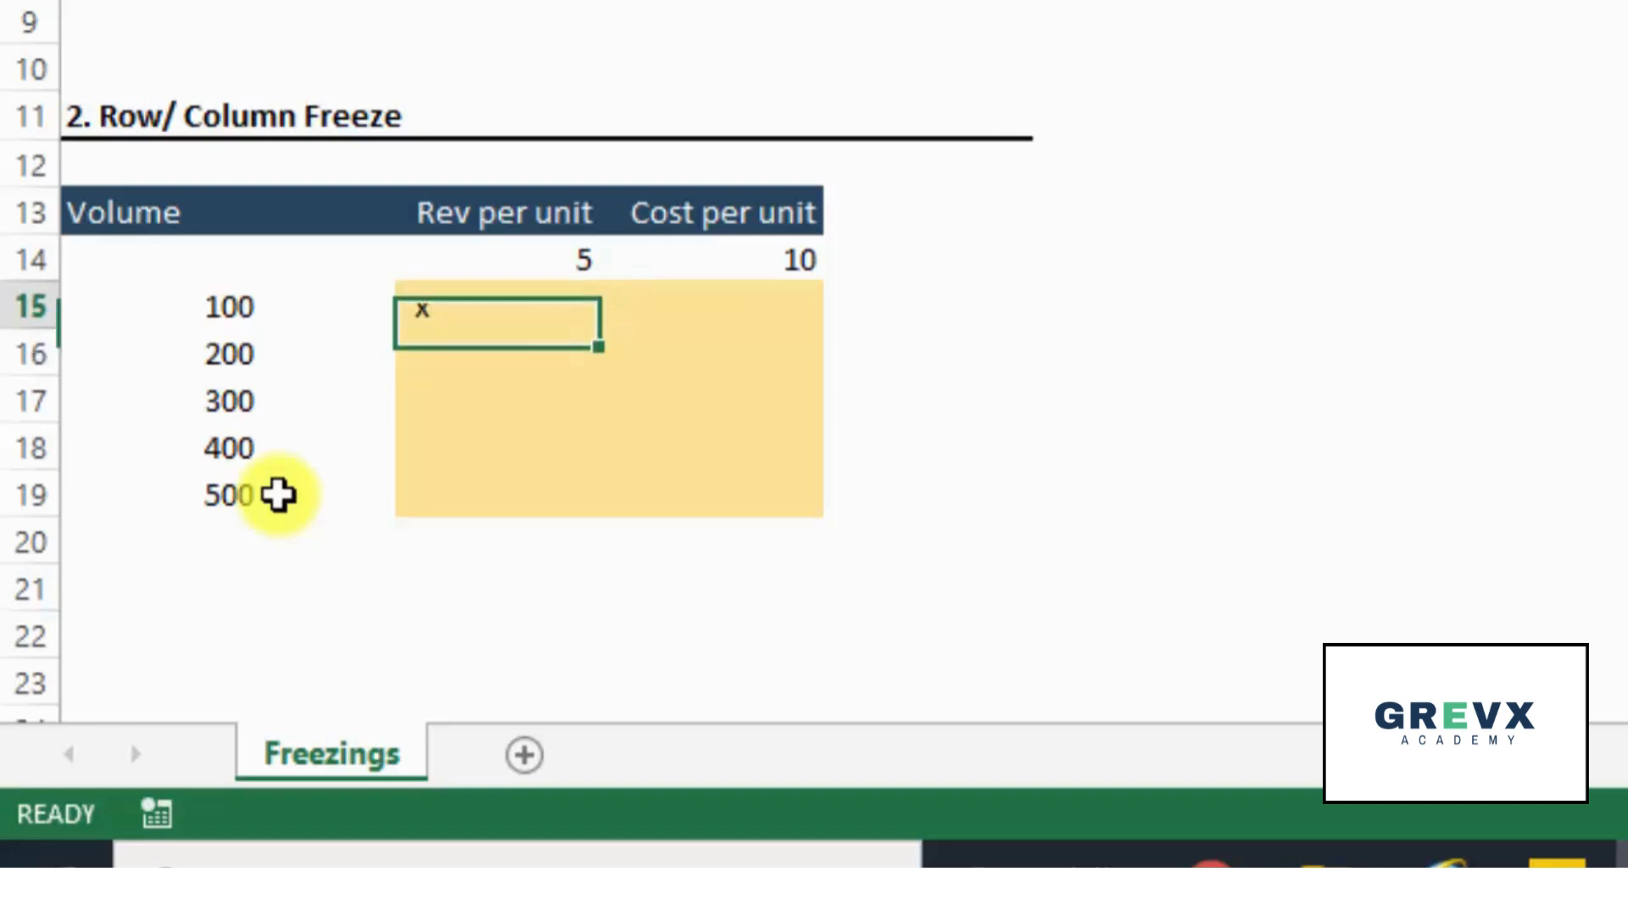
key("ctrl+Return")
key("ctrl+c")
key("shift+Right")
key("shift+Down")
key("shift+Down")
key("shift+Down")
key("shift+Down")
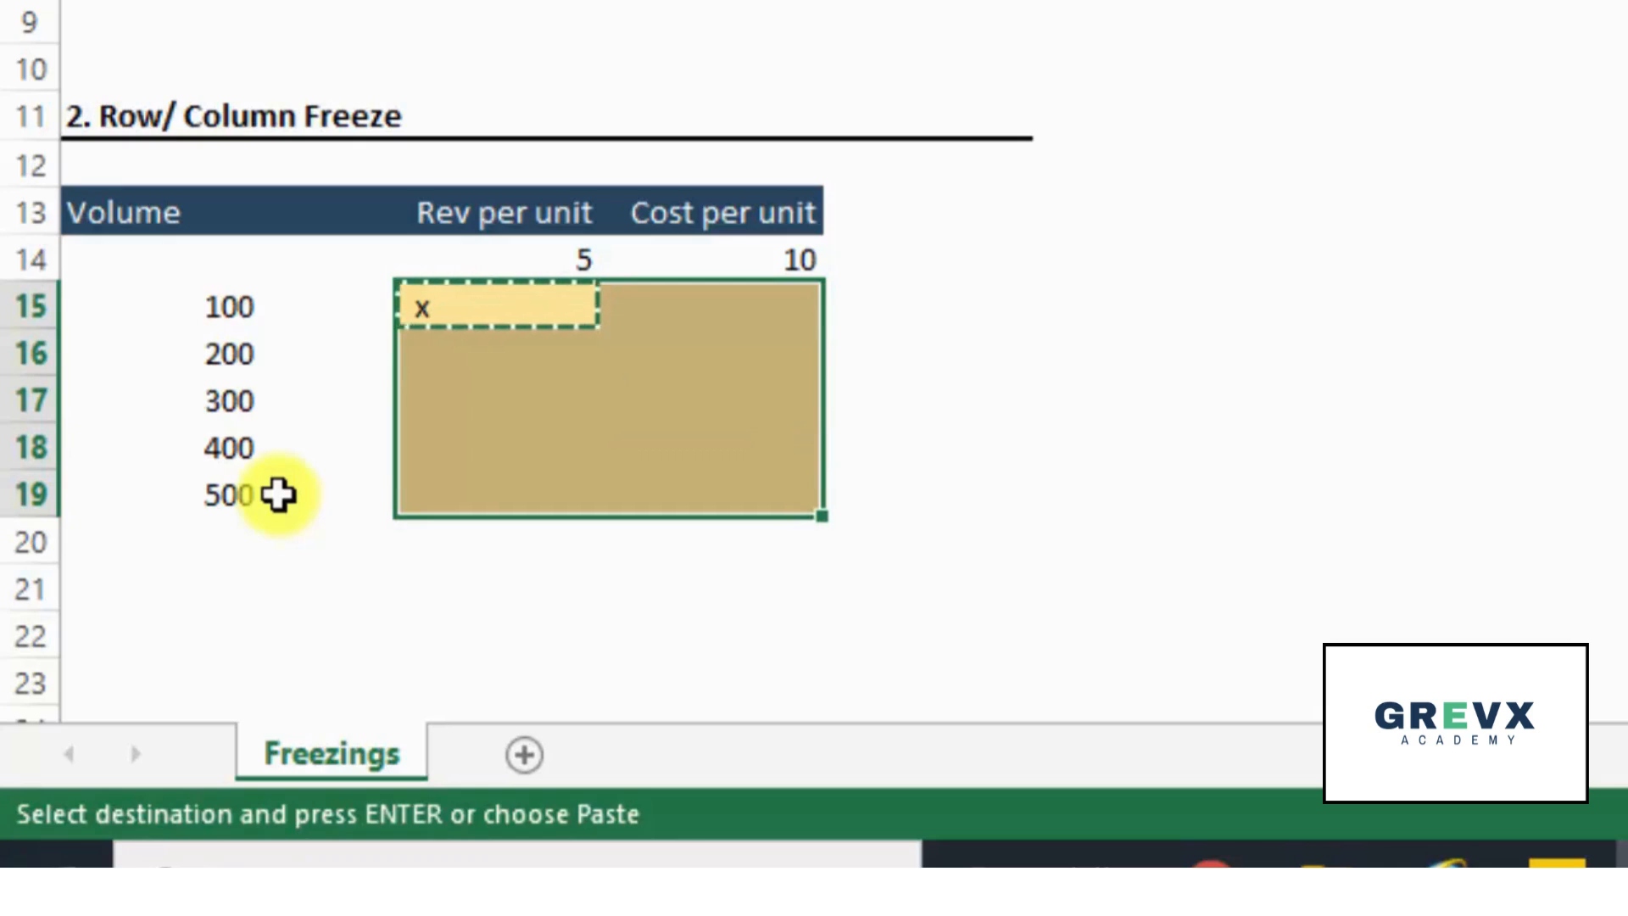
key("Return")
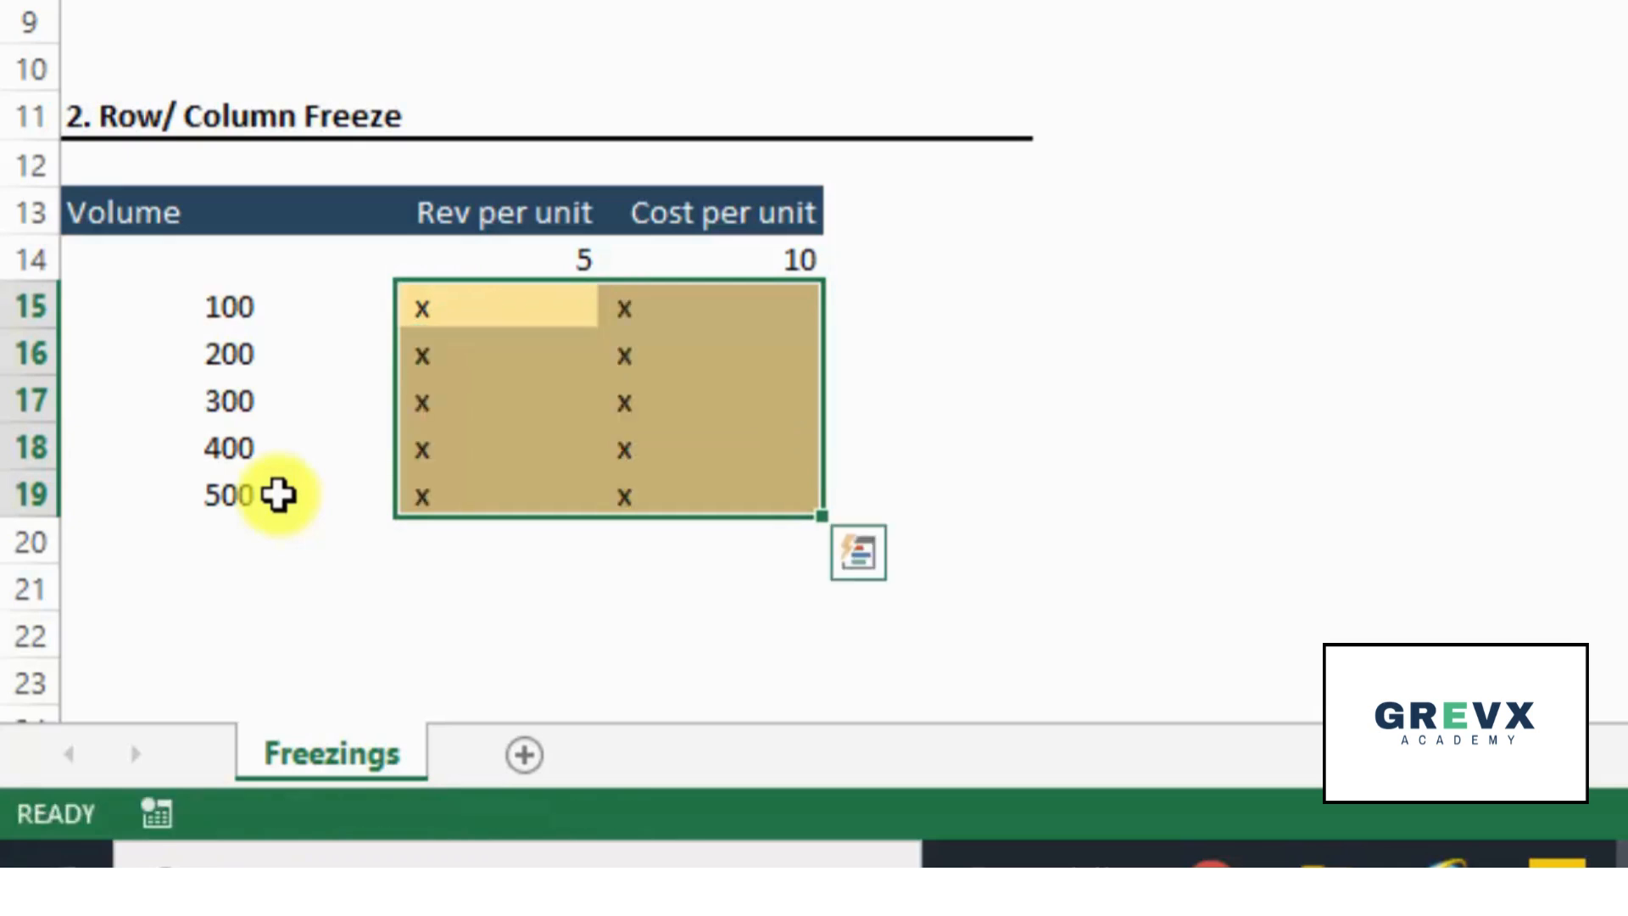
- Clear the placeholder entries from B15:C19 and return to the revenue per unit cell B14
key("Delete")
key("Left")
key("Right")
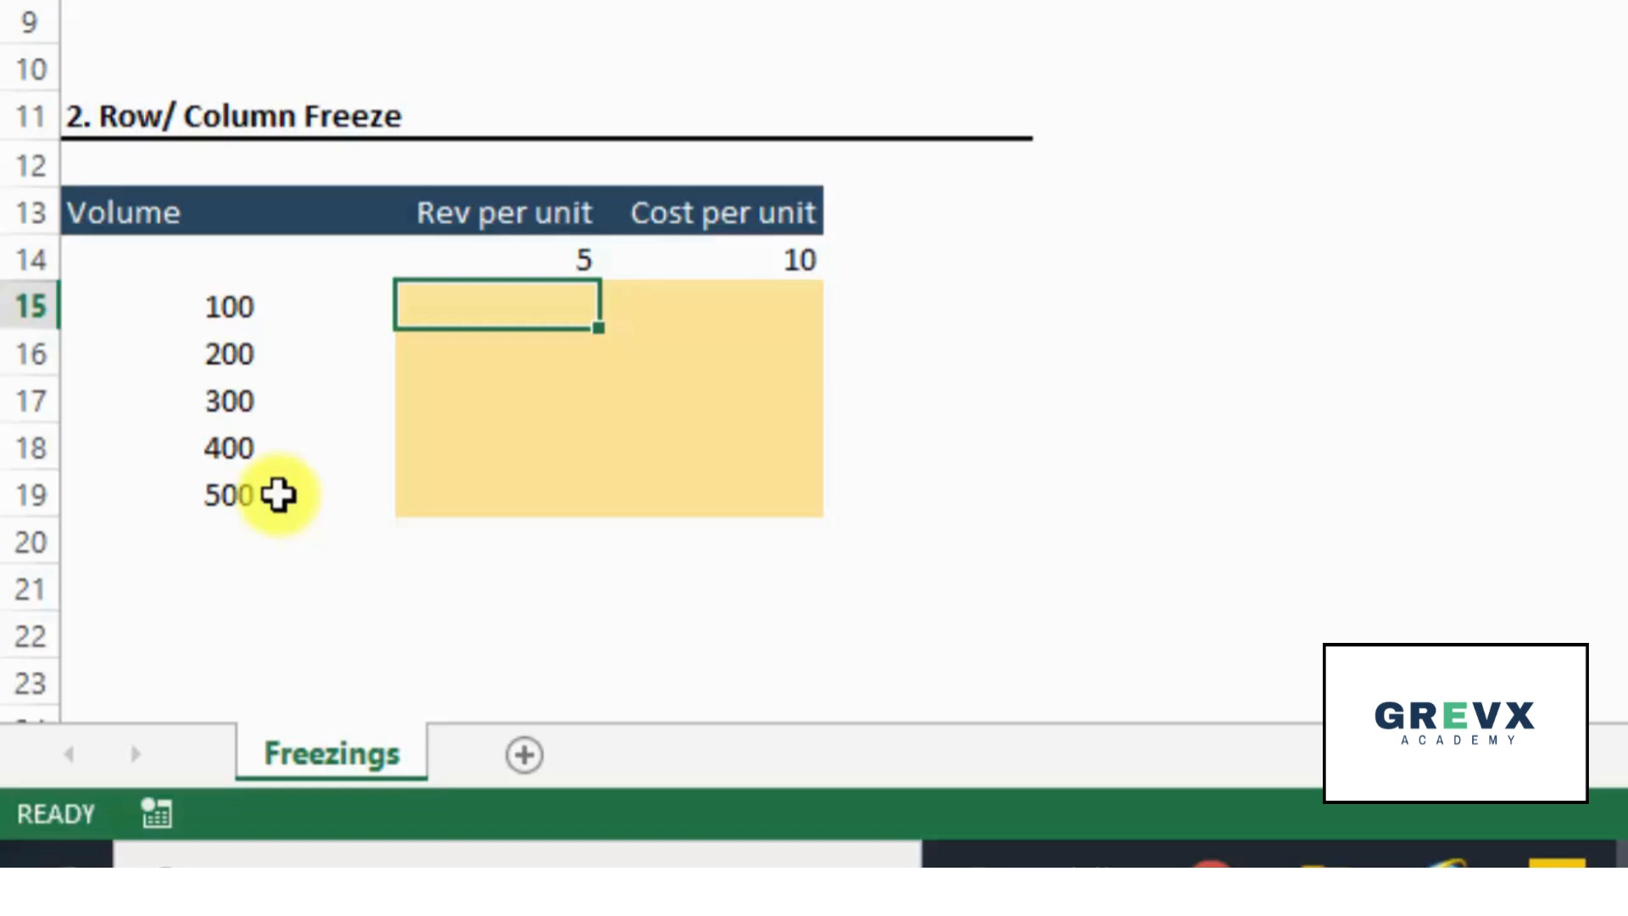
key("Up")
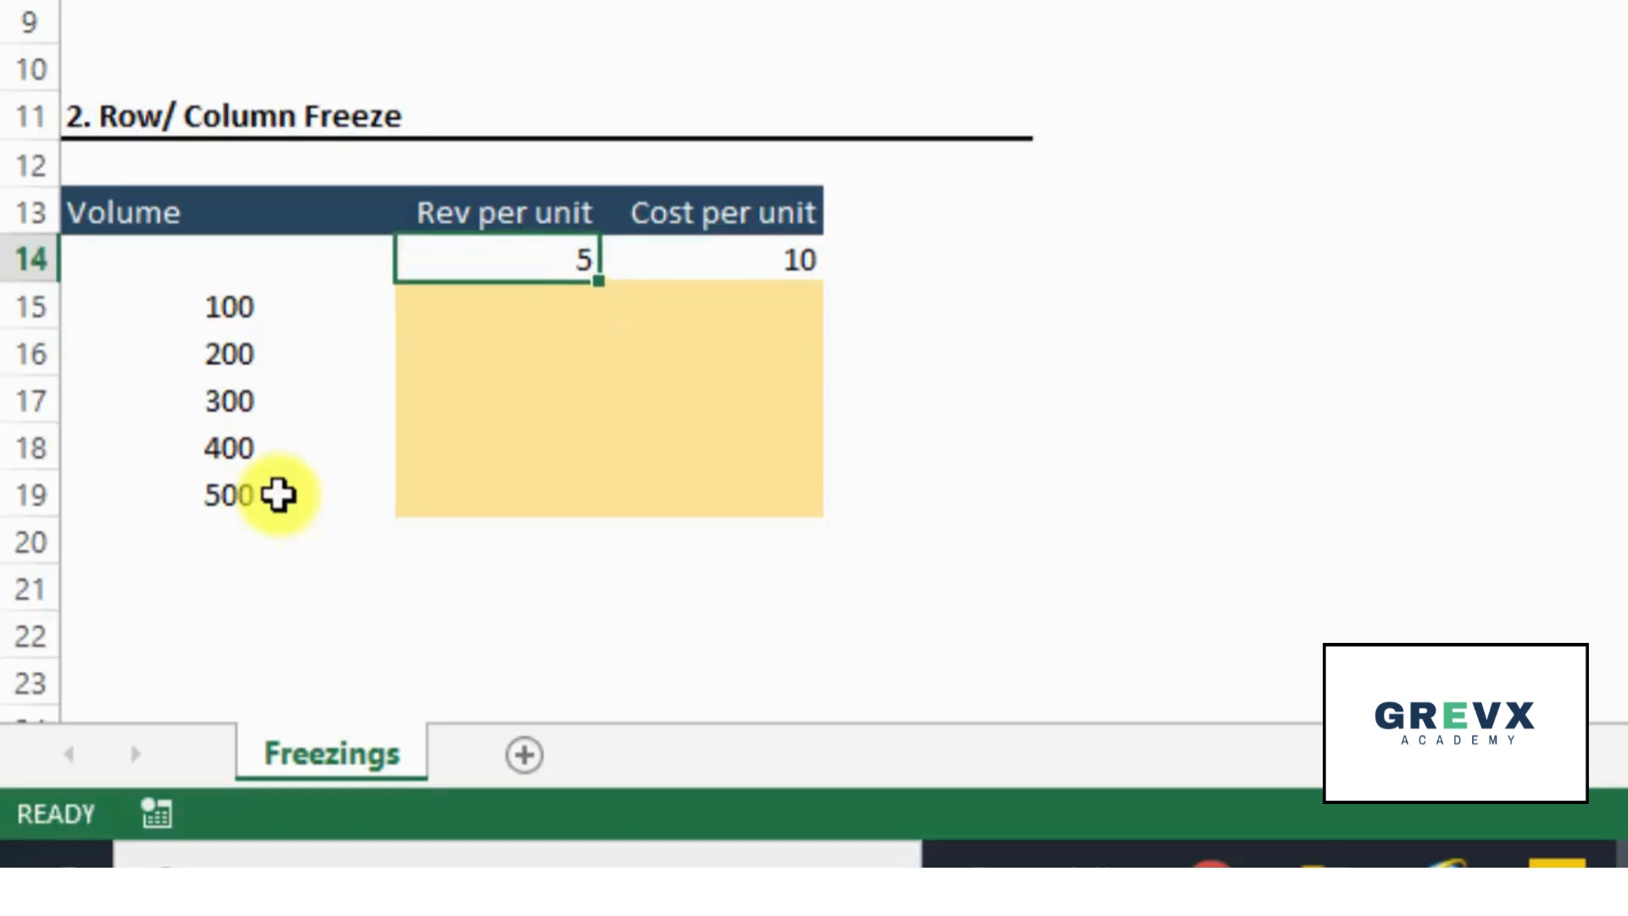
- Enter the unfrozen formula =A15*B14 in B15 and check which cells it references
key("Right")
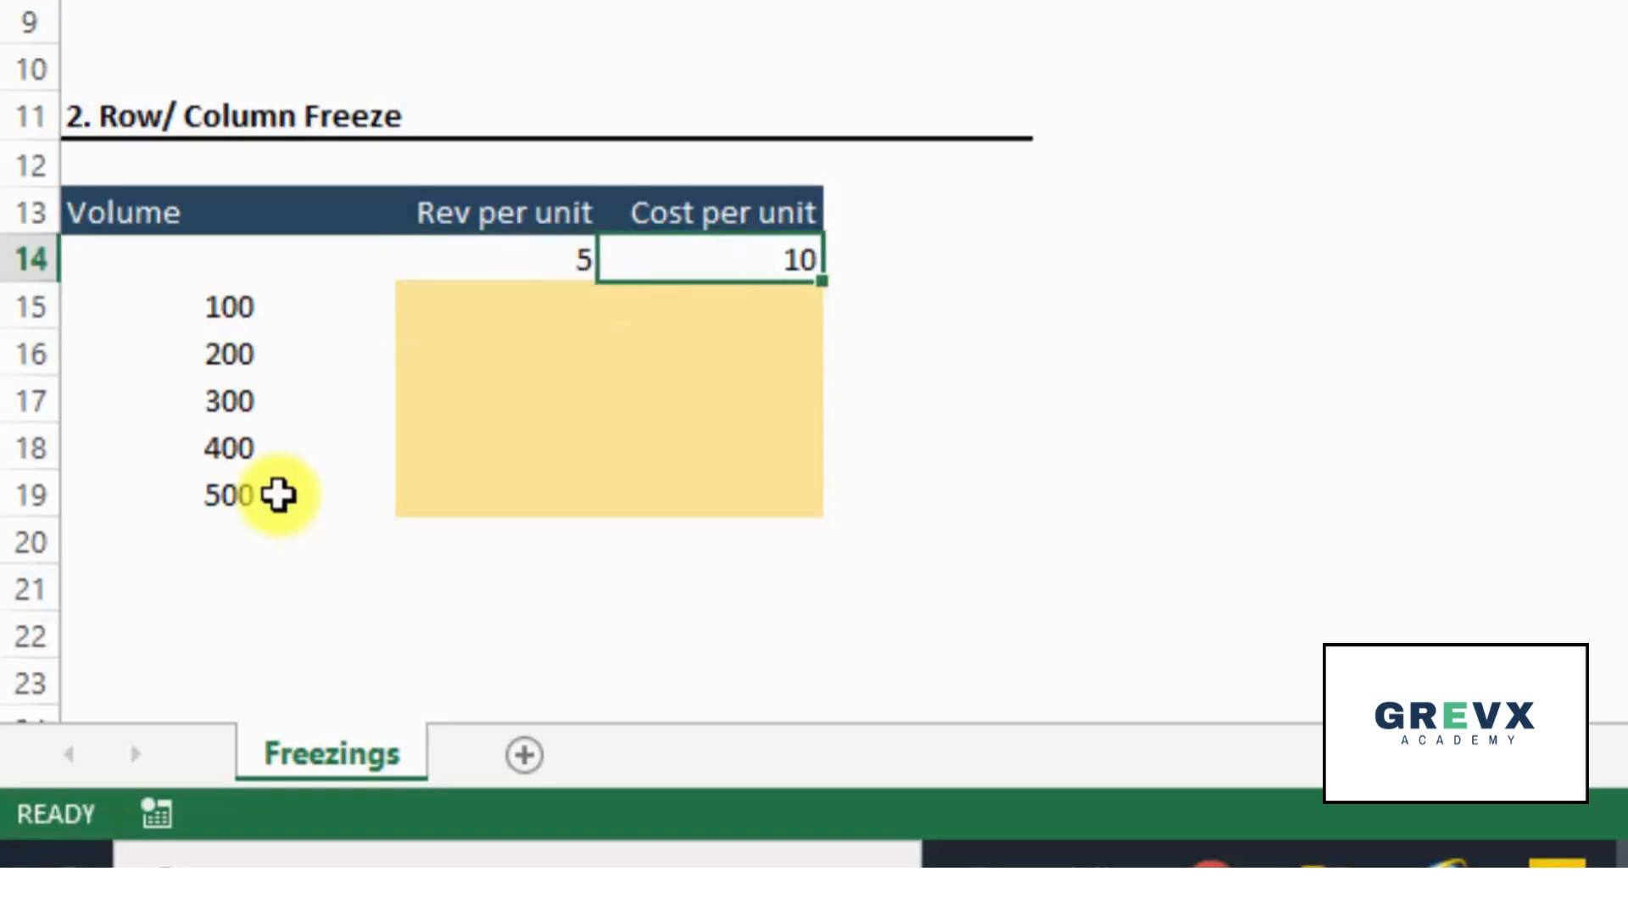
key("Left")
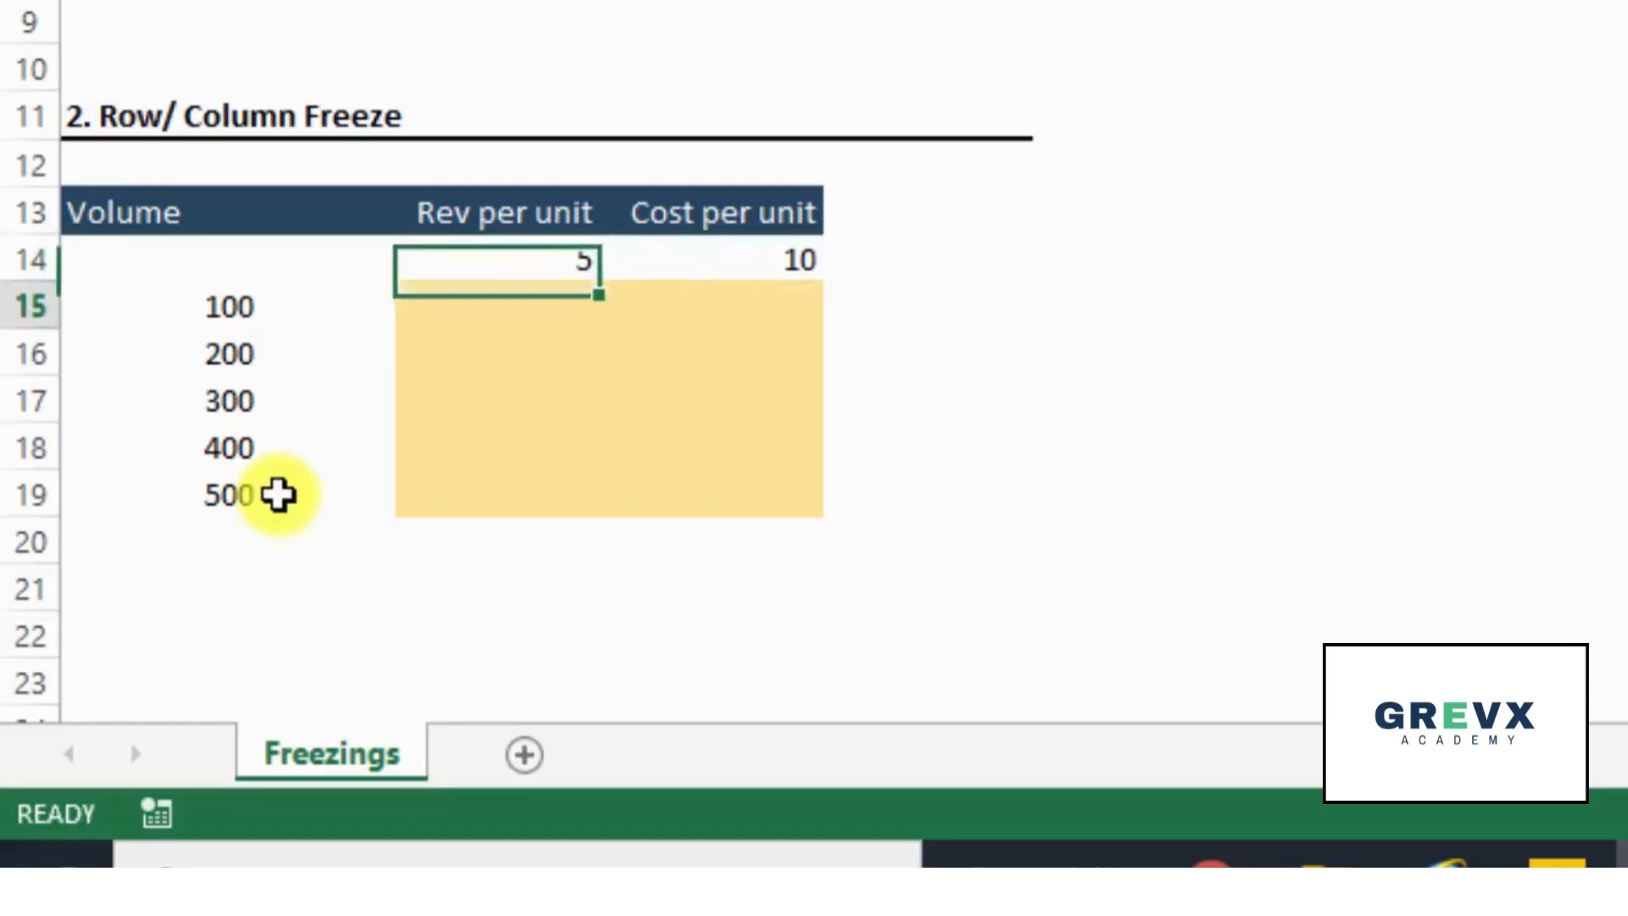
key("Down")
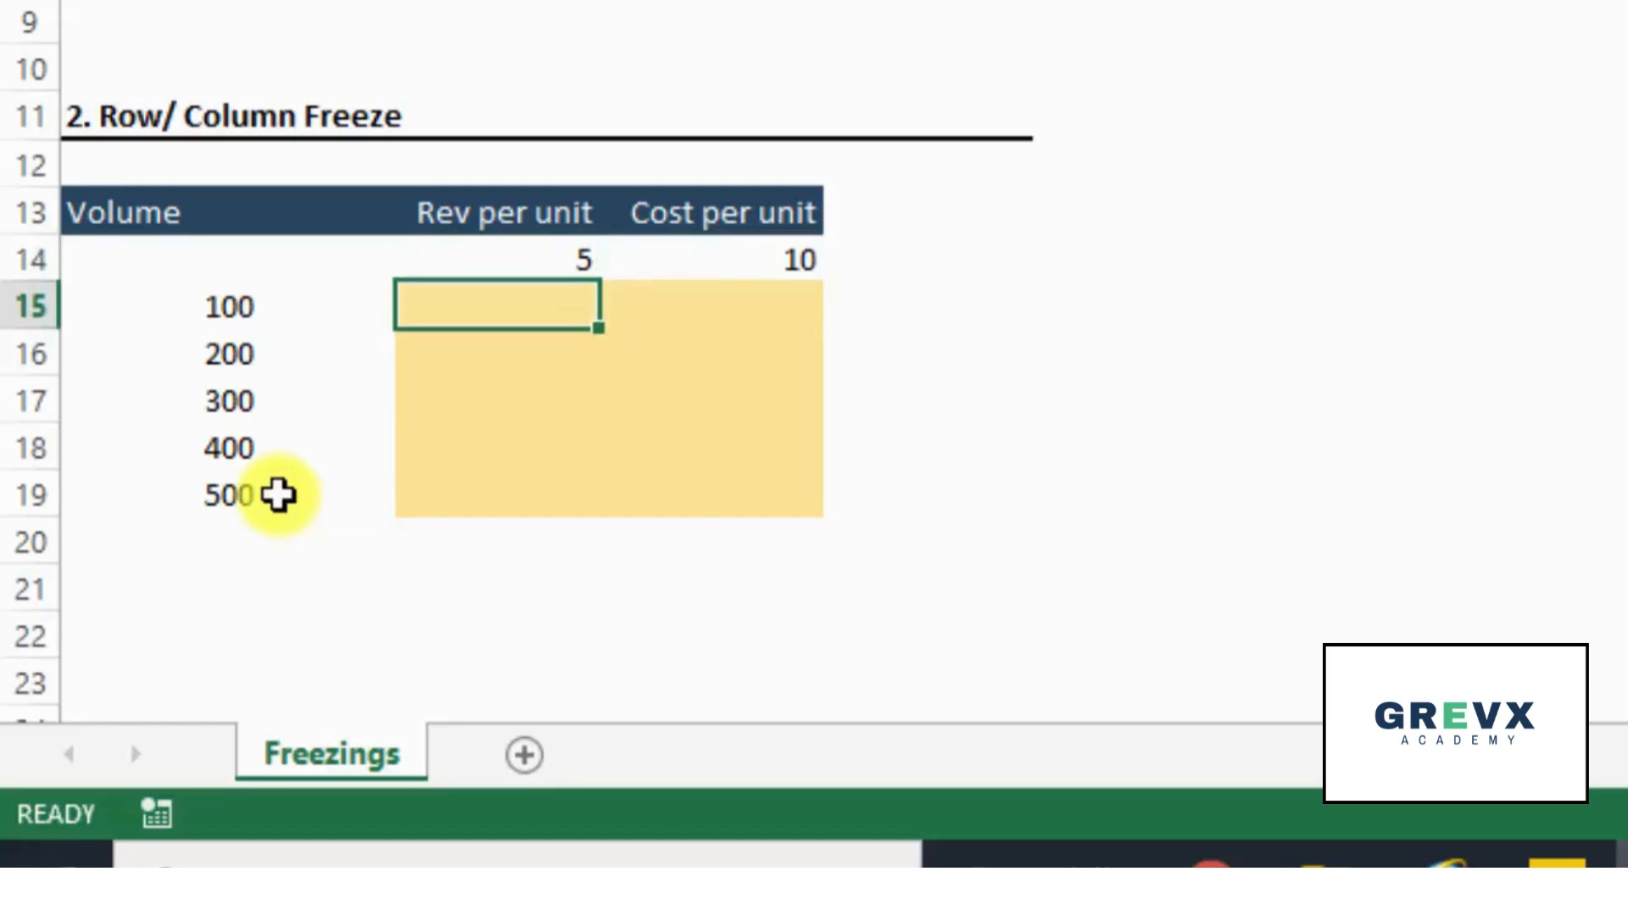
type("=")
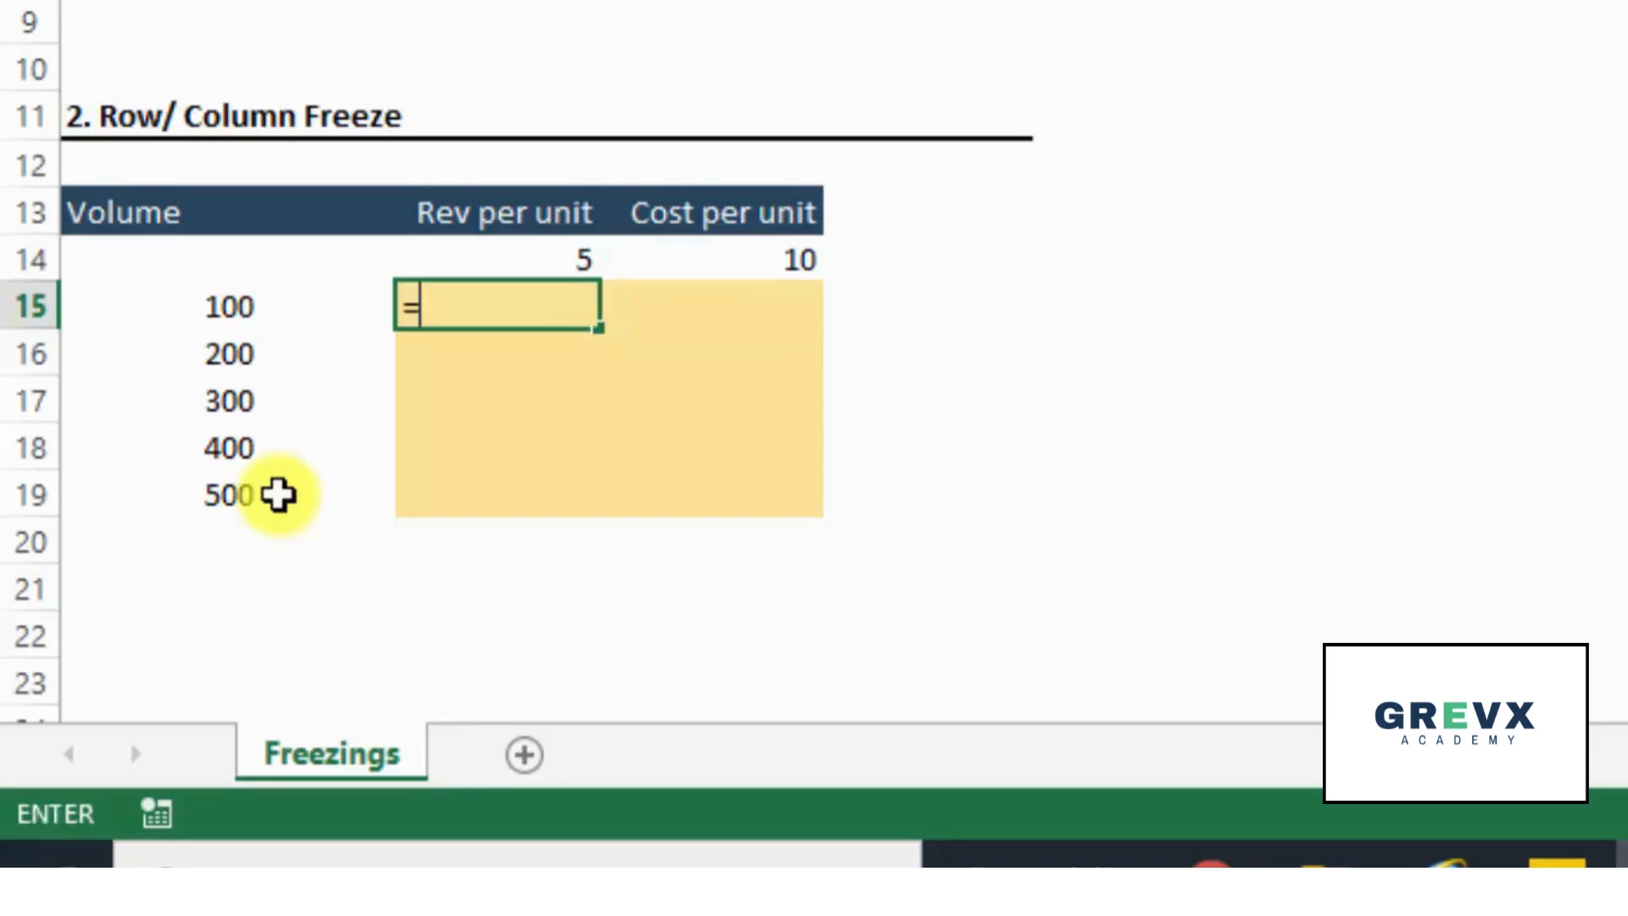
key("Left")
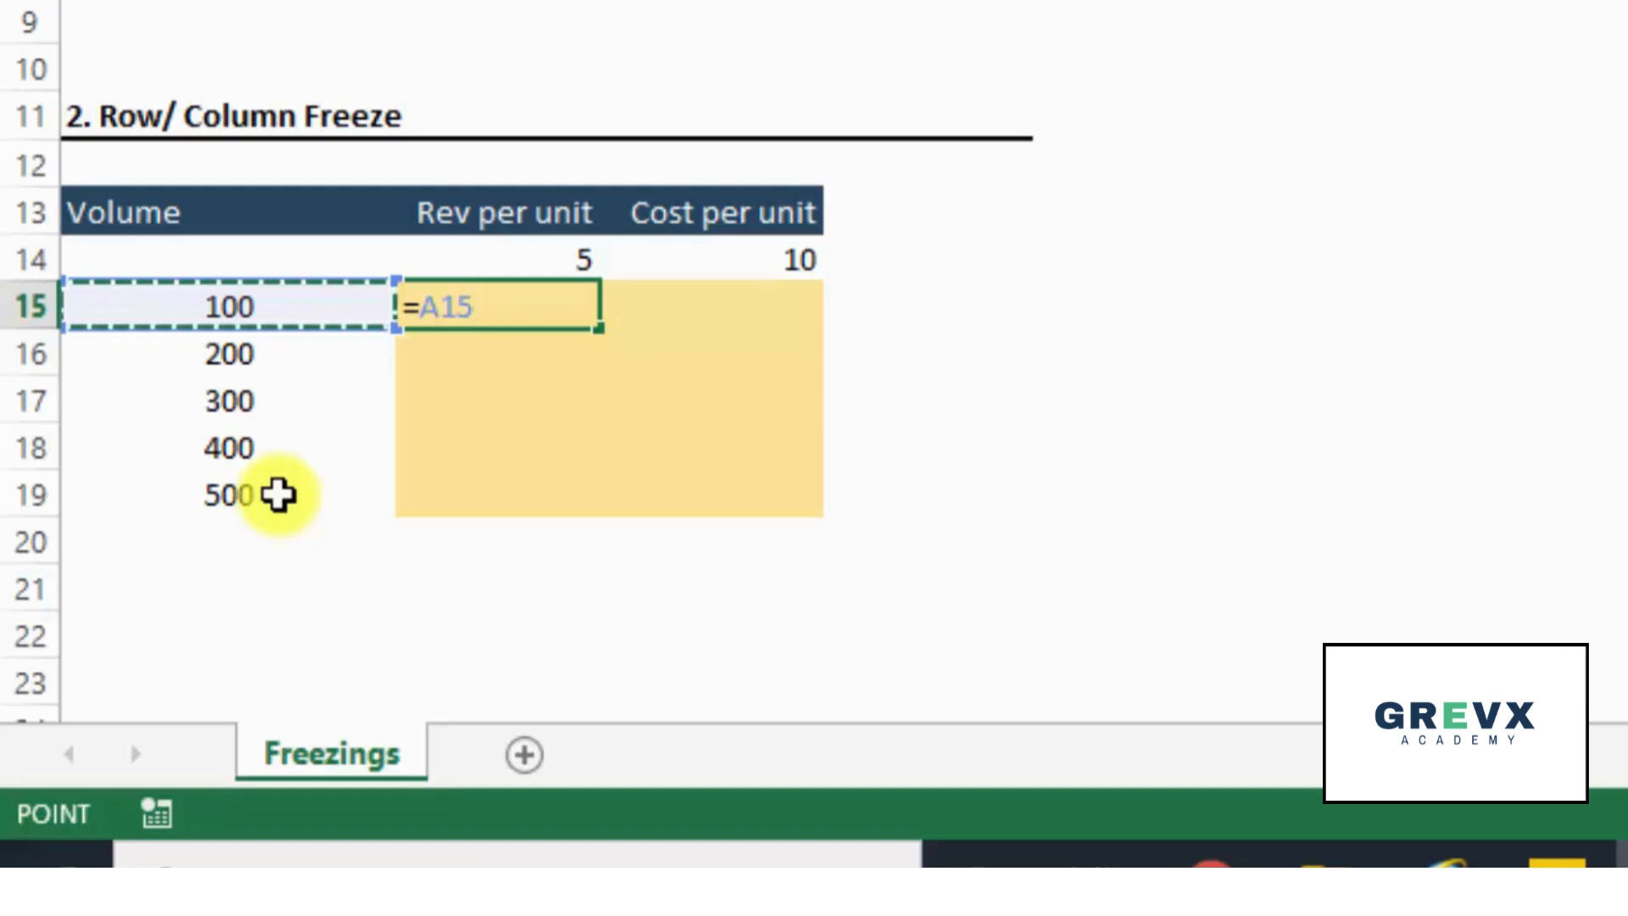
type("*")
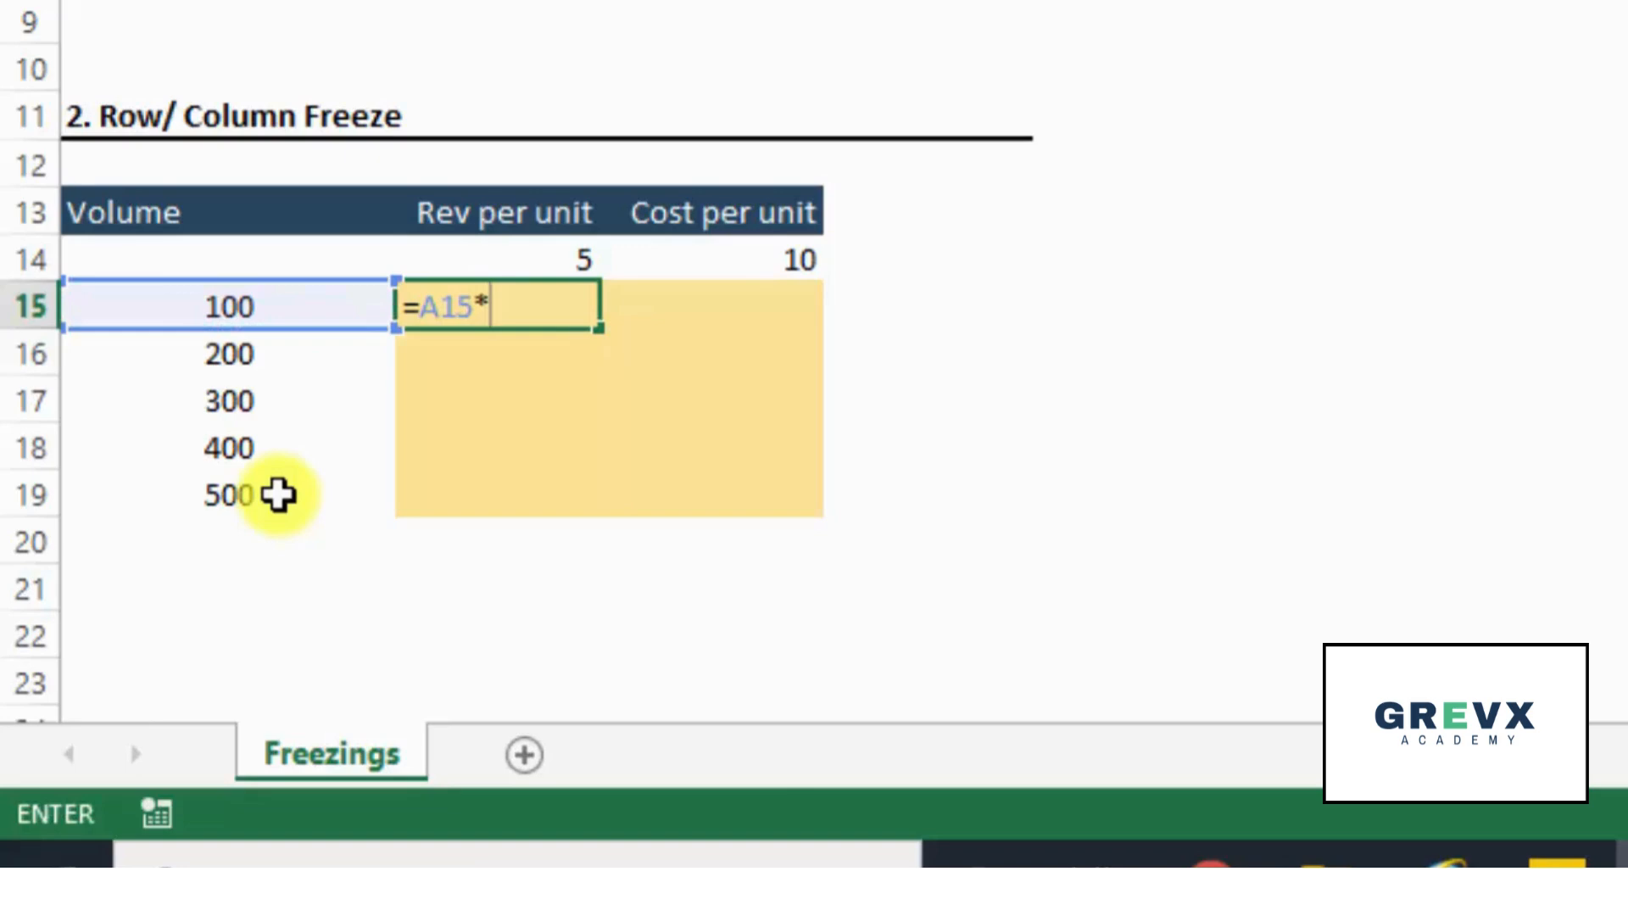
key("Up")
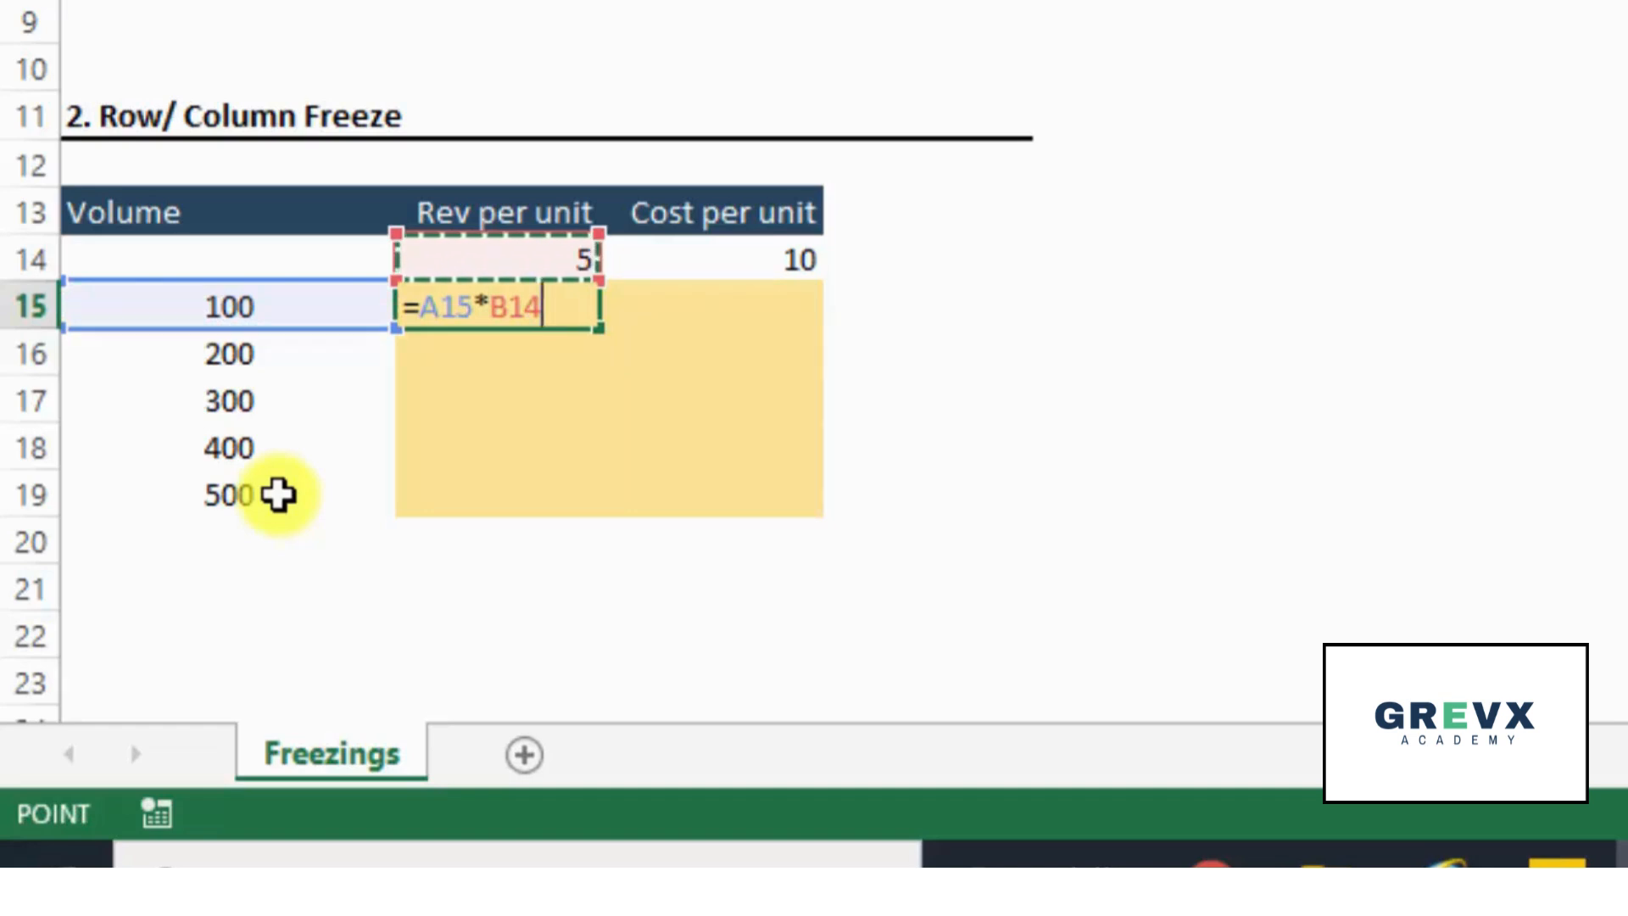
key("Return")
key("Up")
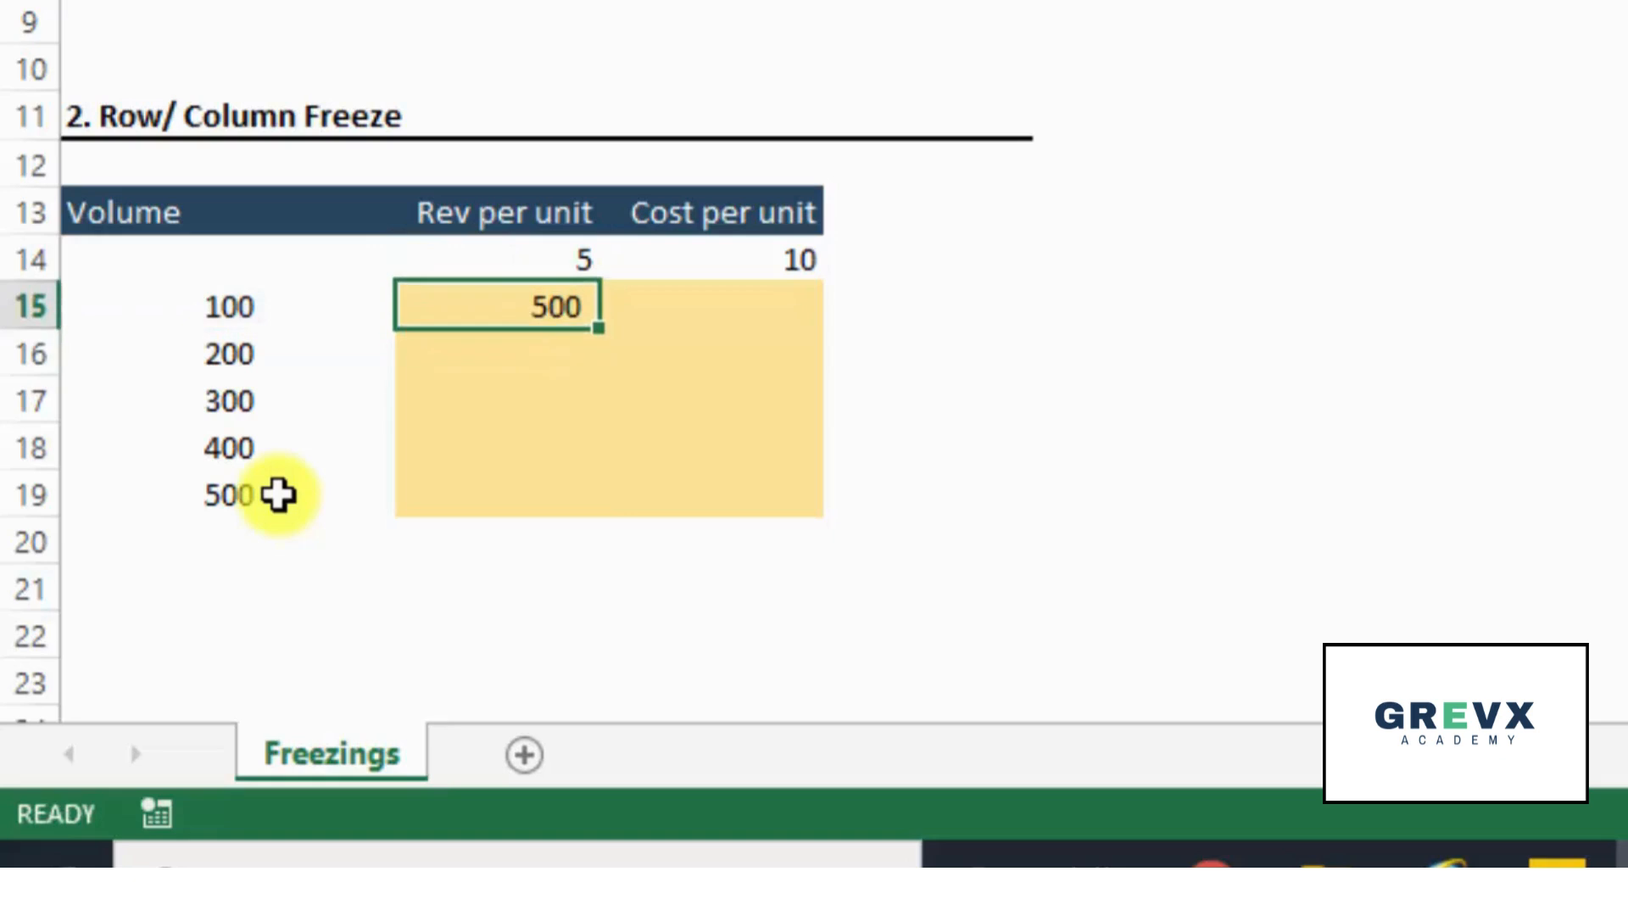
key("F2")
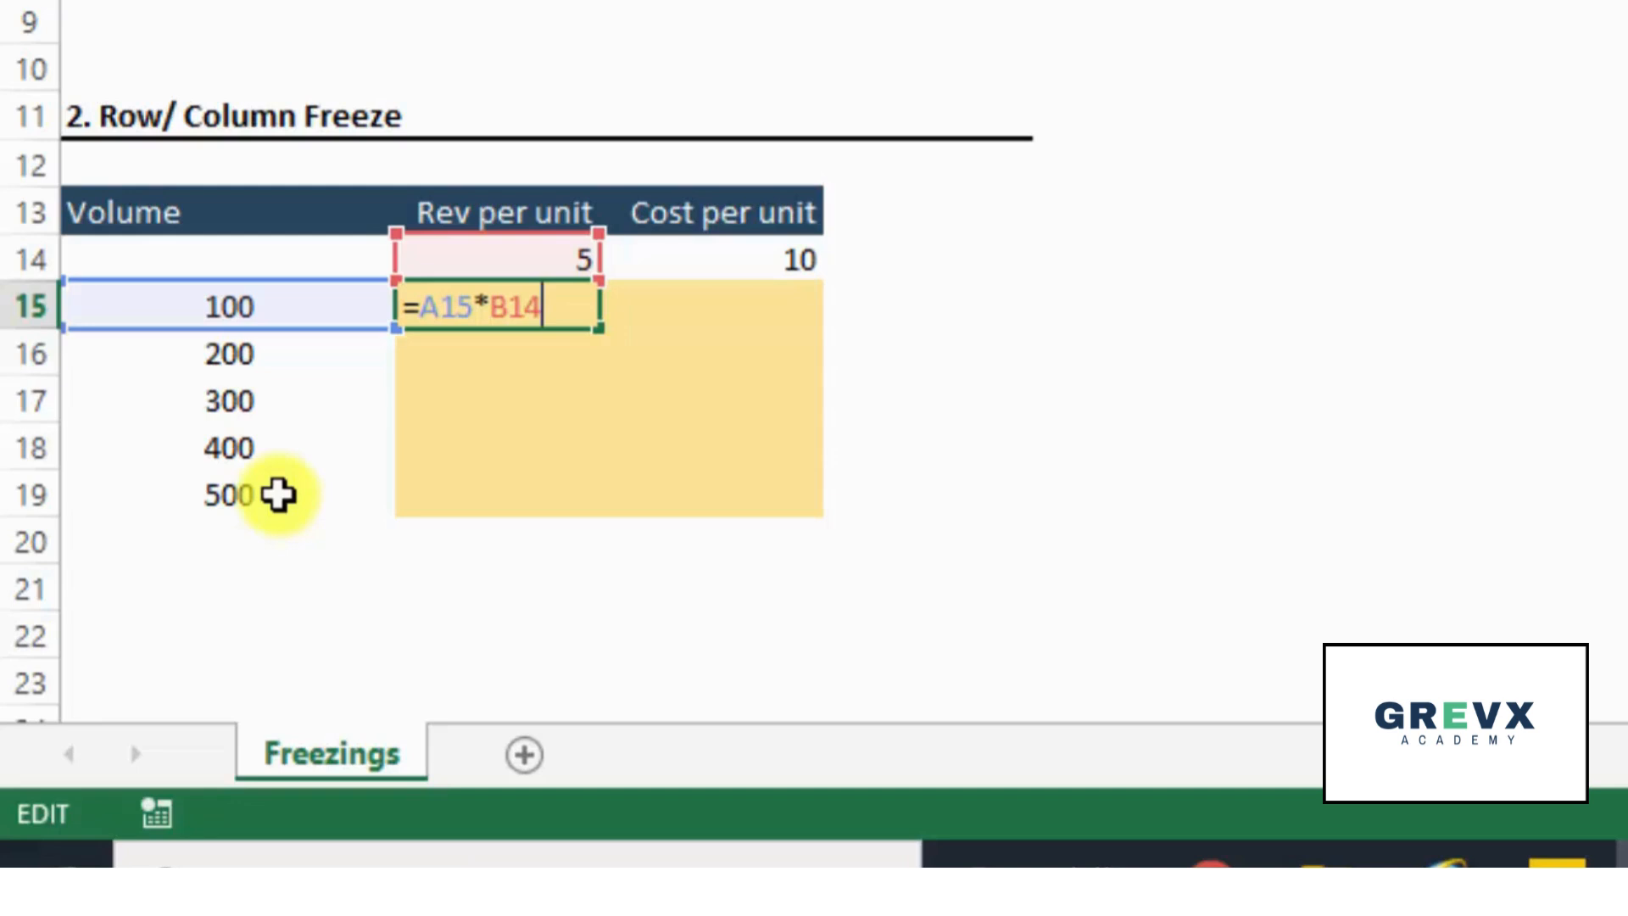
key("ctrl+Return")
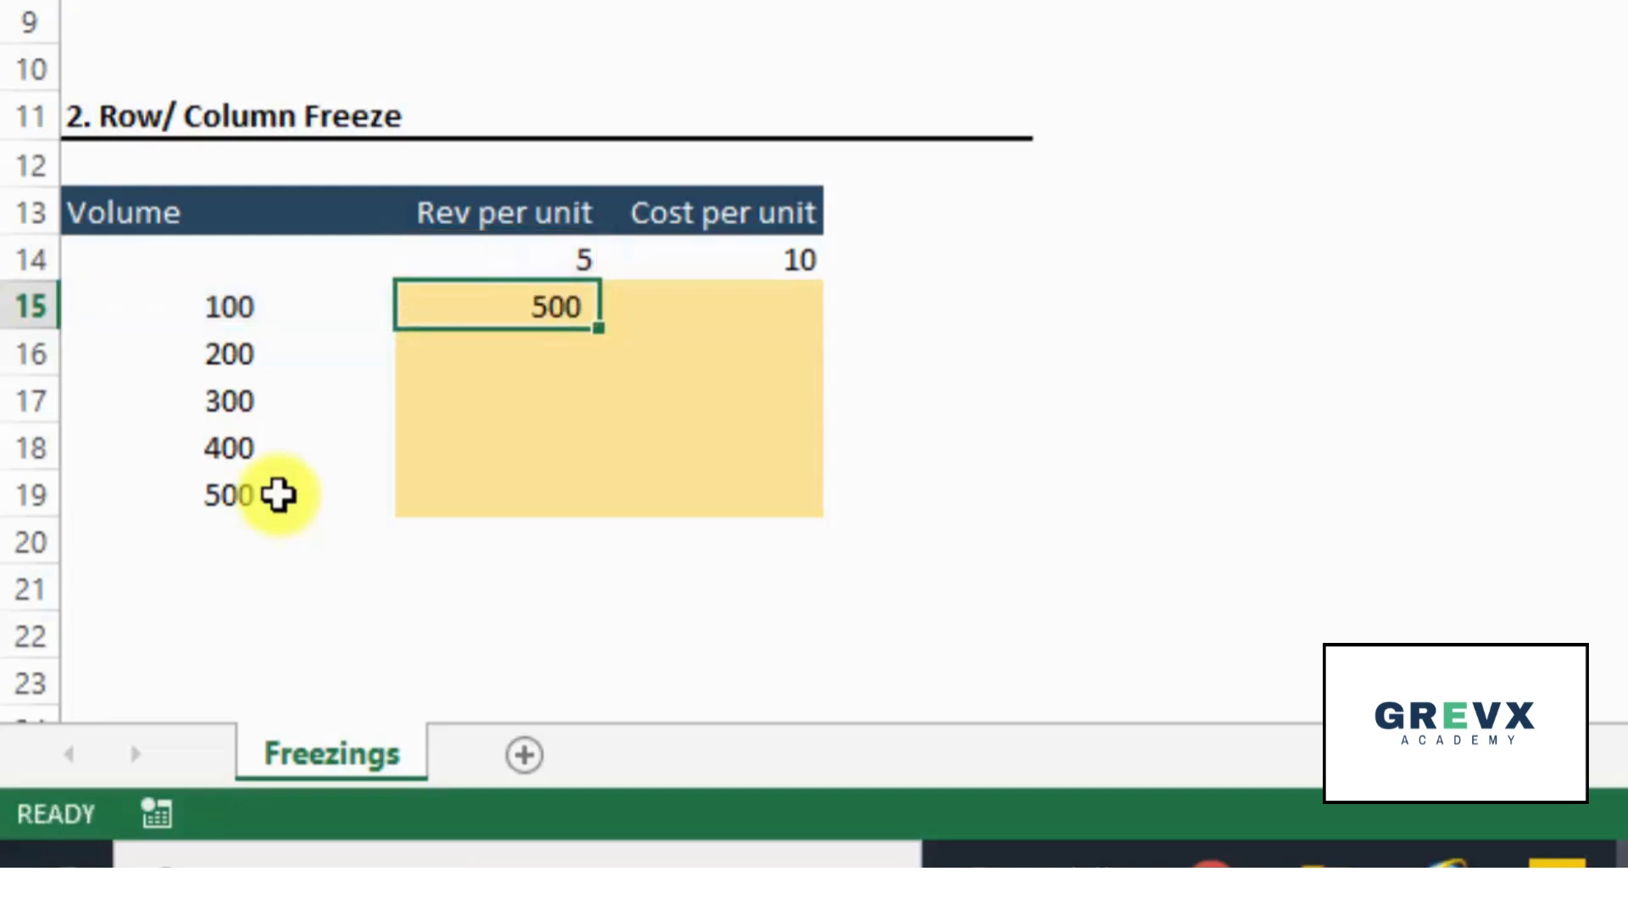
- Copy the unfrozen formula from B15 down to B16 and inspect how its references shift
key("ctrl+c")
key("Down")
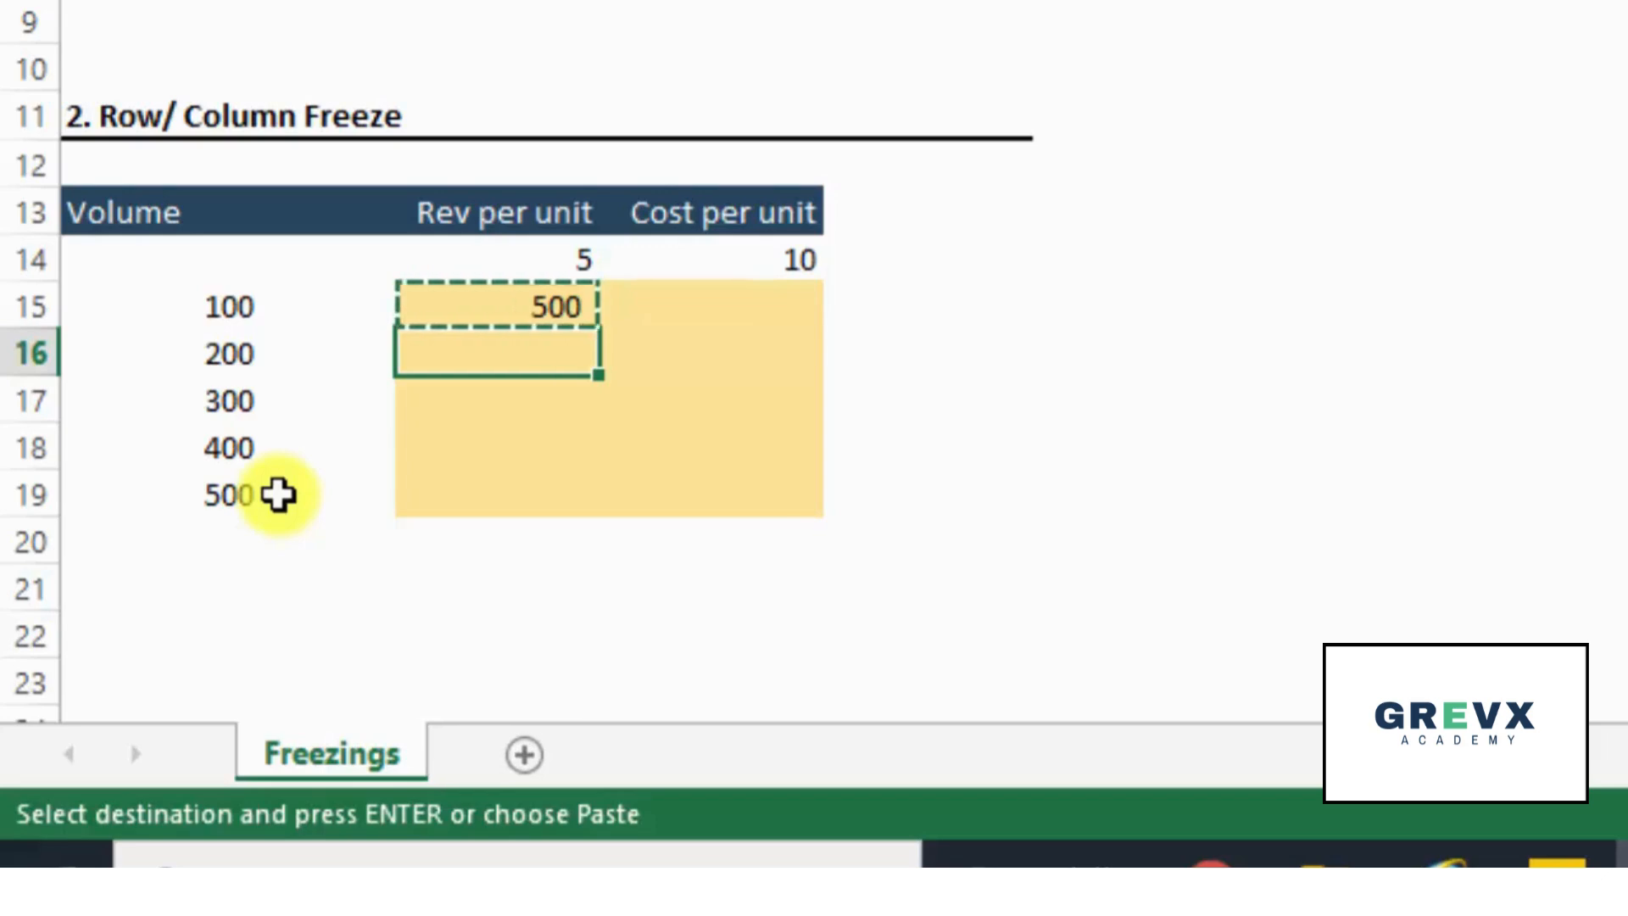
key("Return")
key("F2")
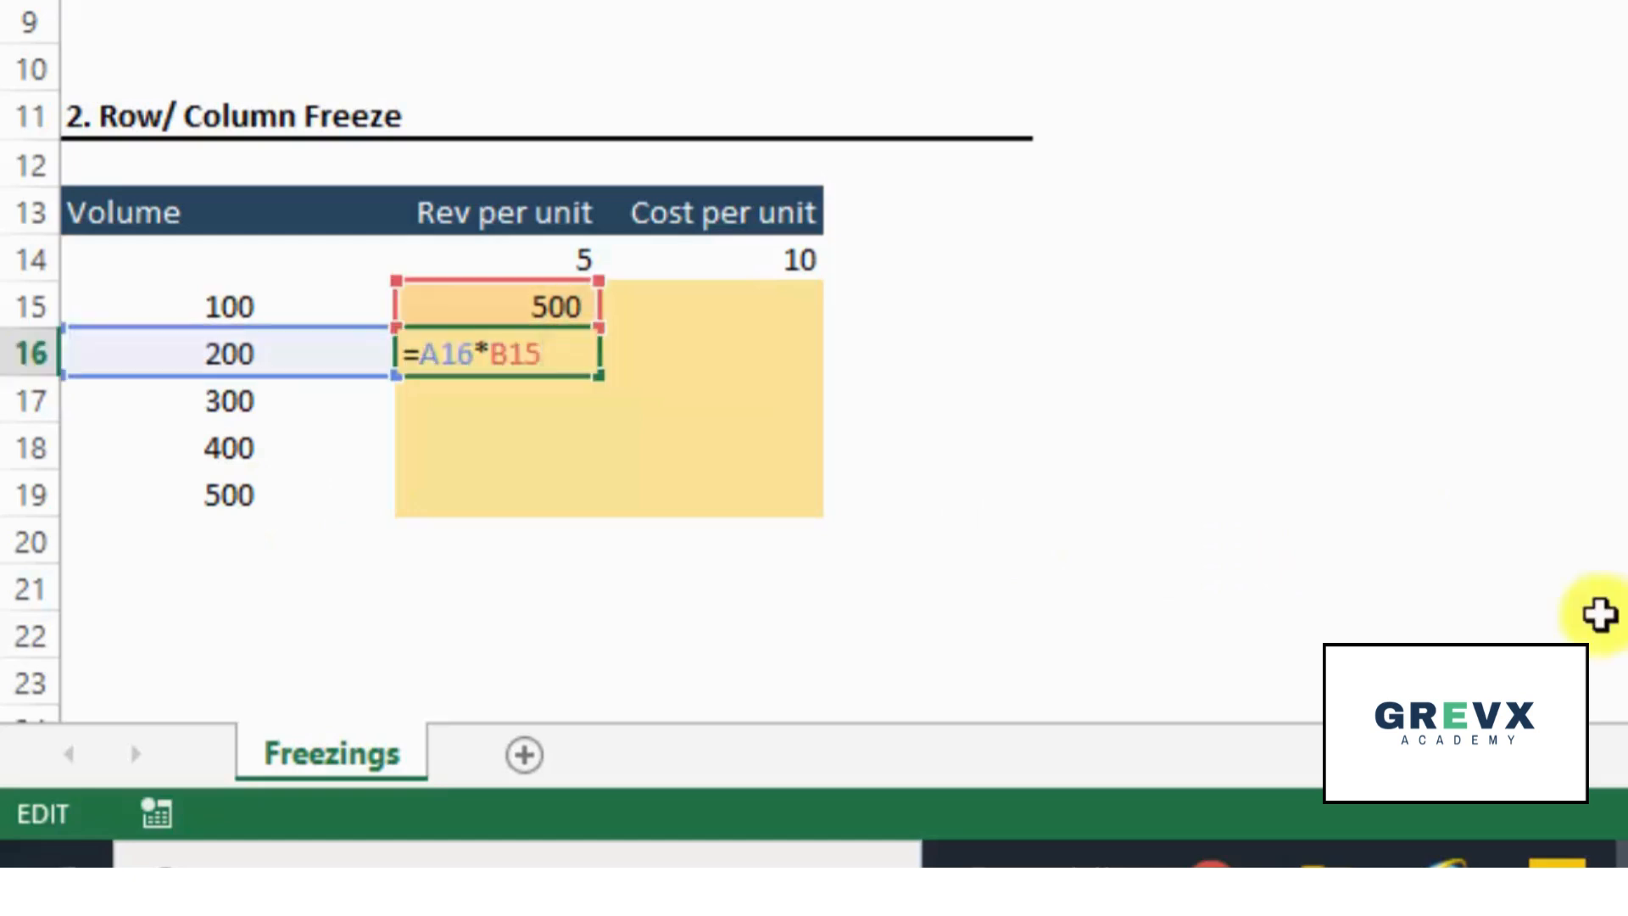
key("ctrl+Return")
- Copy the unfrozen formula from B15 across to C15 and inspect how its references shift
key("Up")
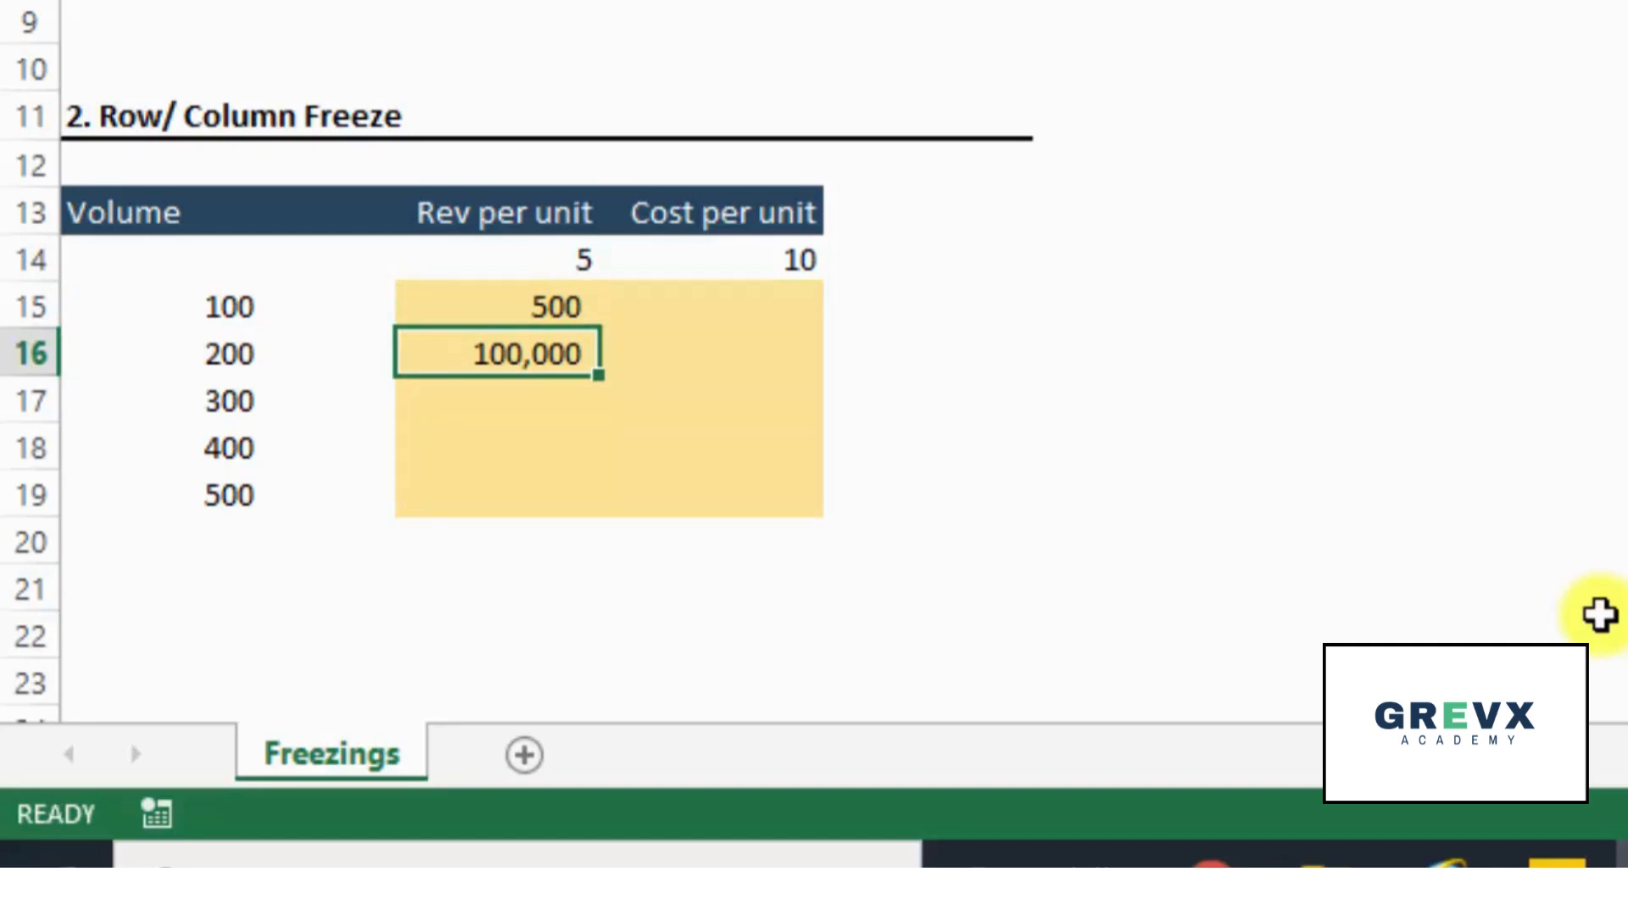
key("Up")
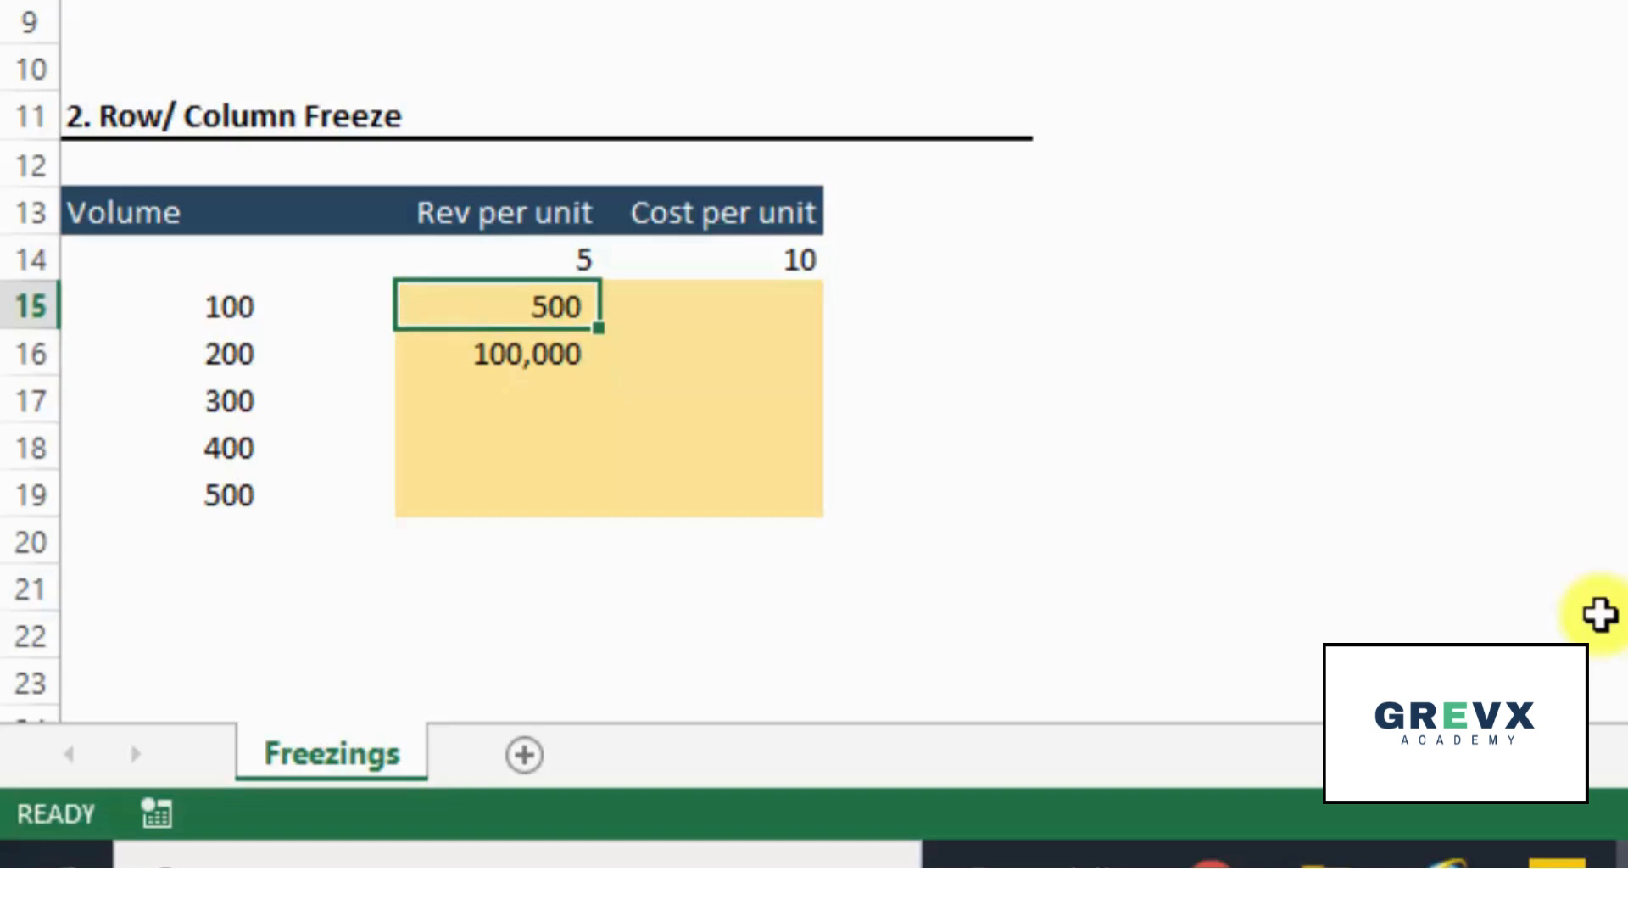
key("ctrl+c")
key("Right")
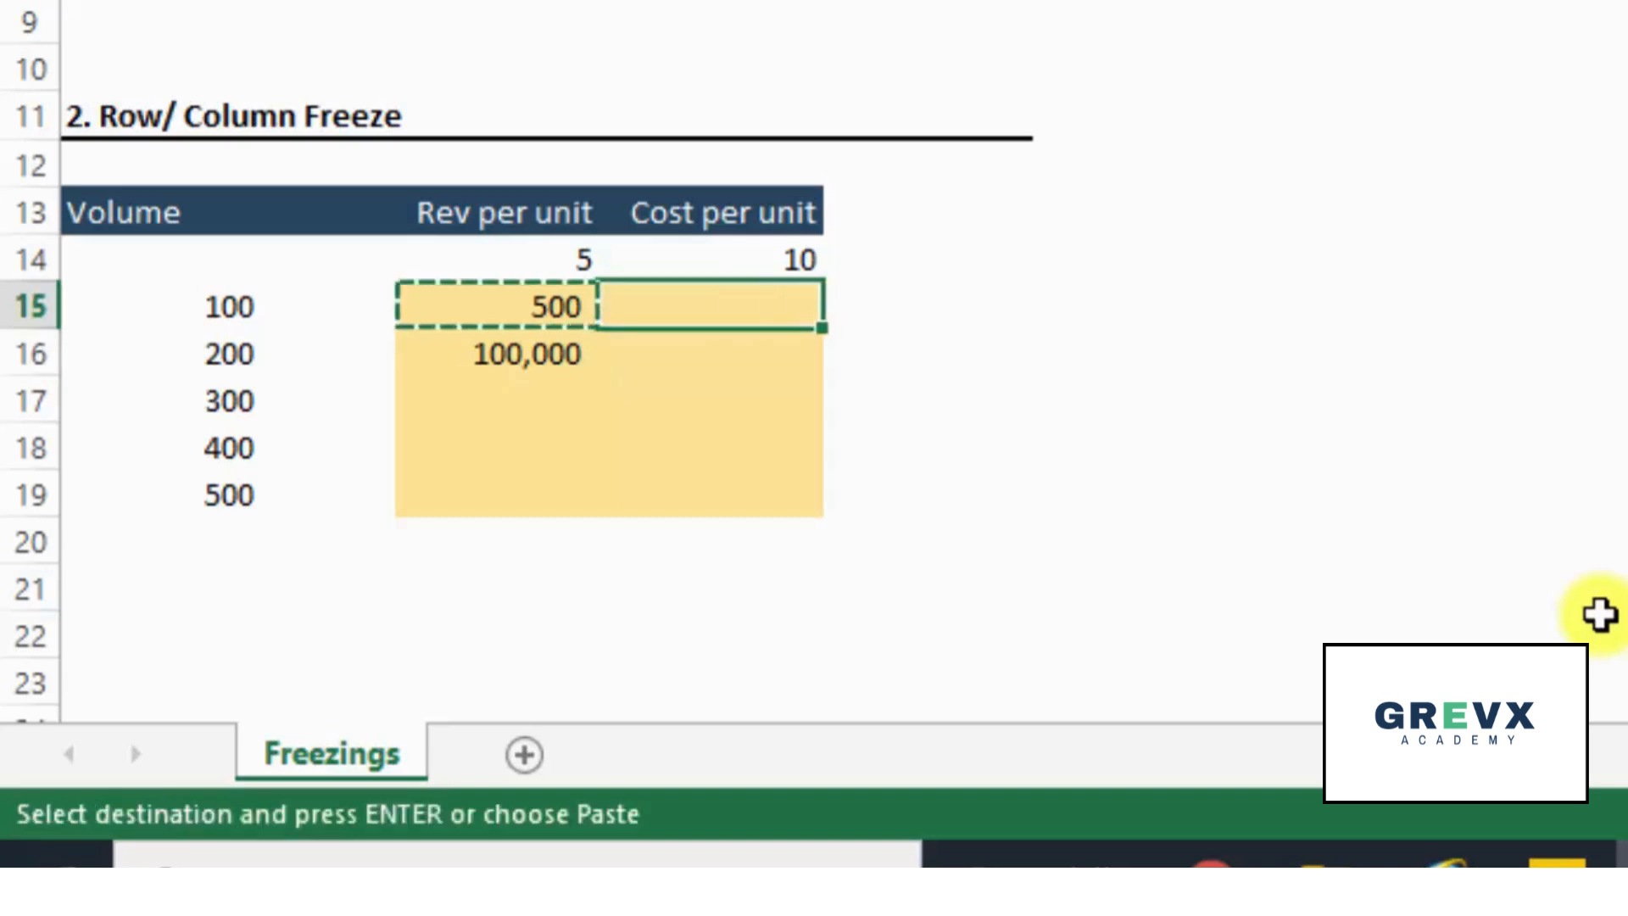
key("Return")
key("F2")
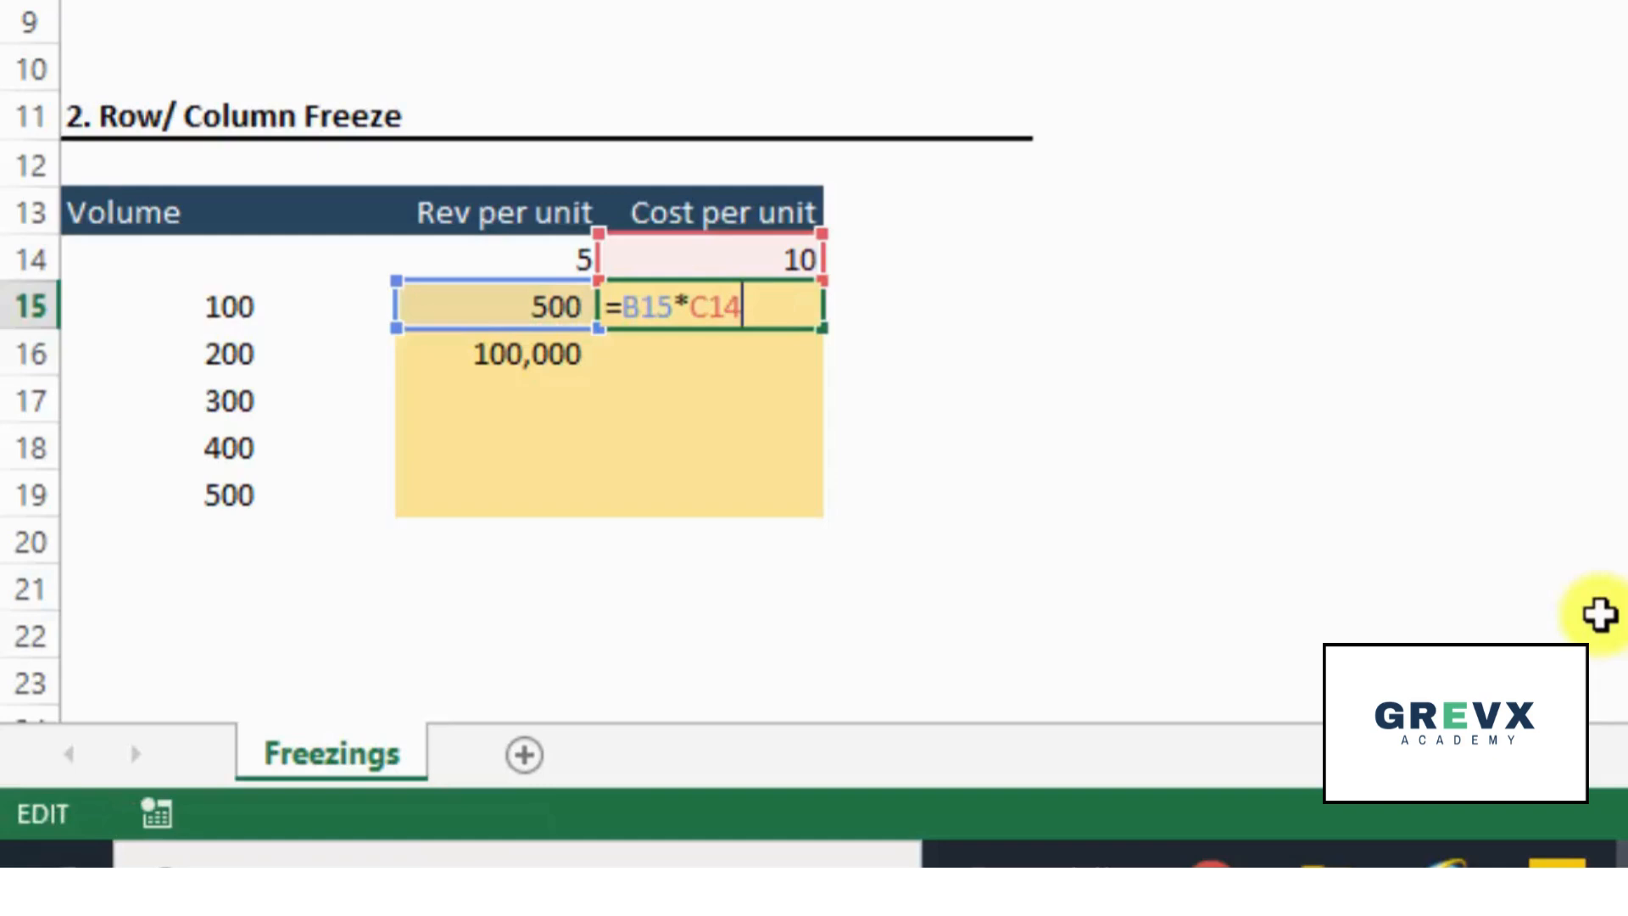
key("Escape")
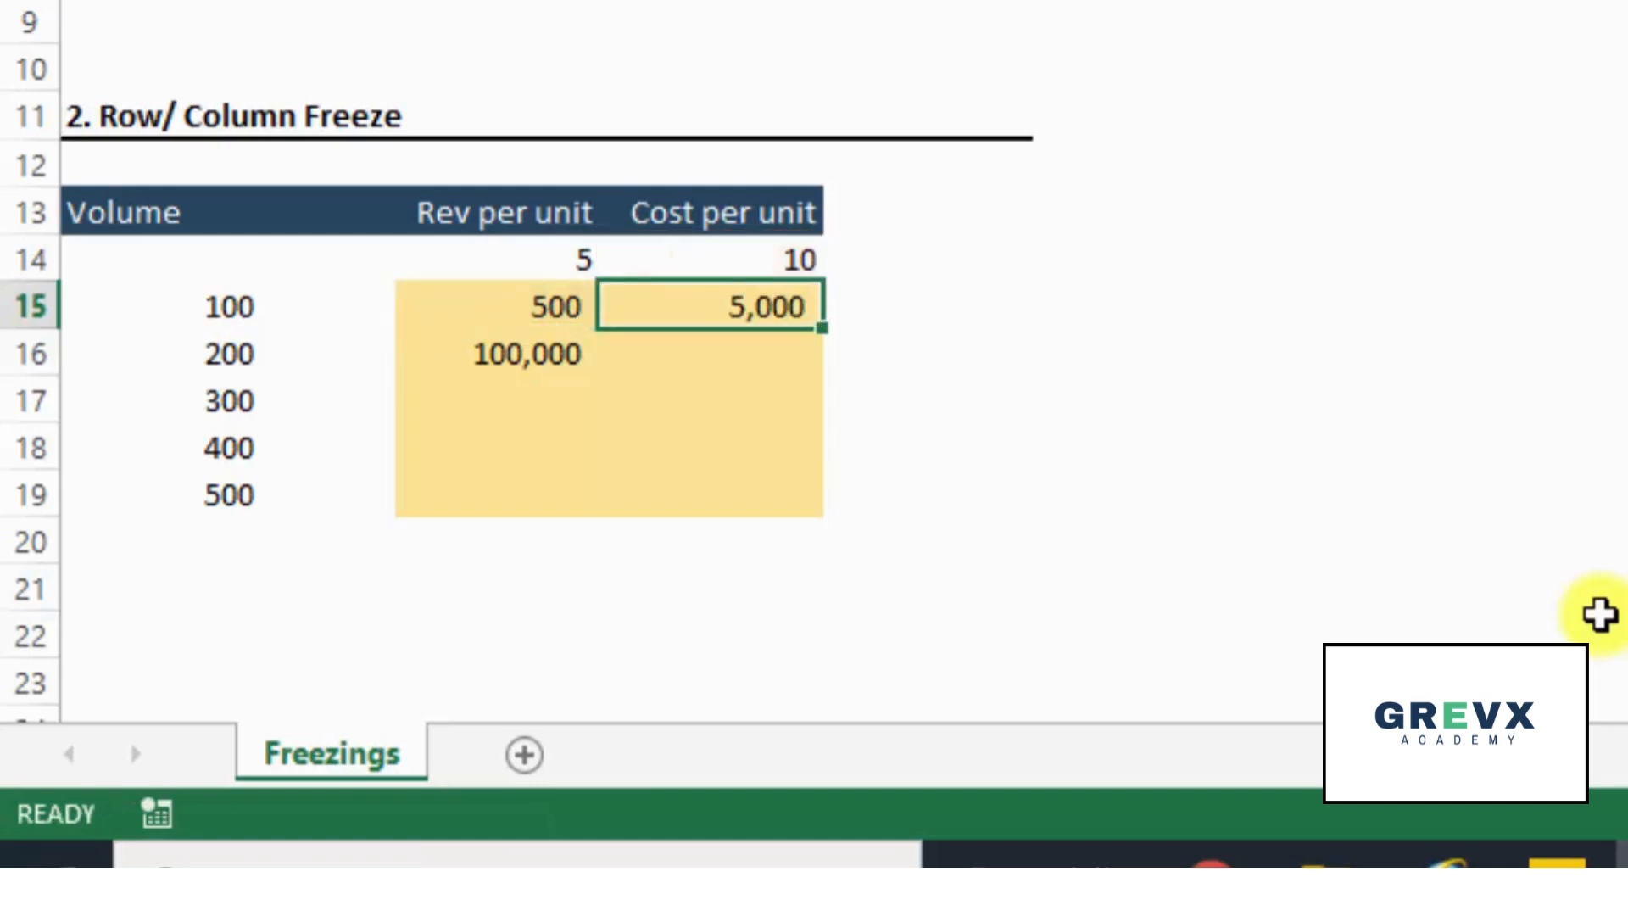
key("F2")
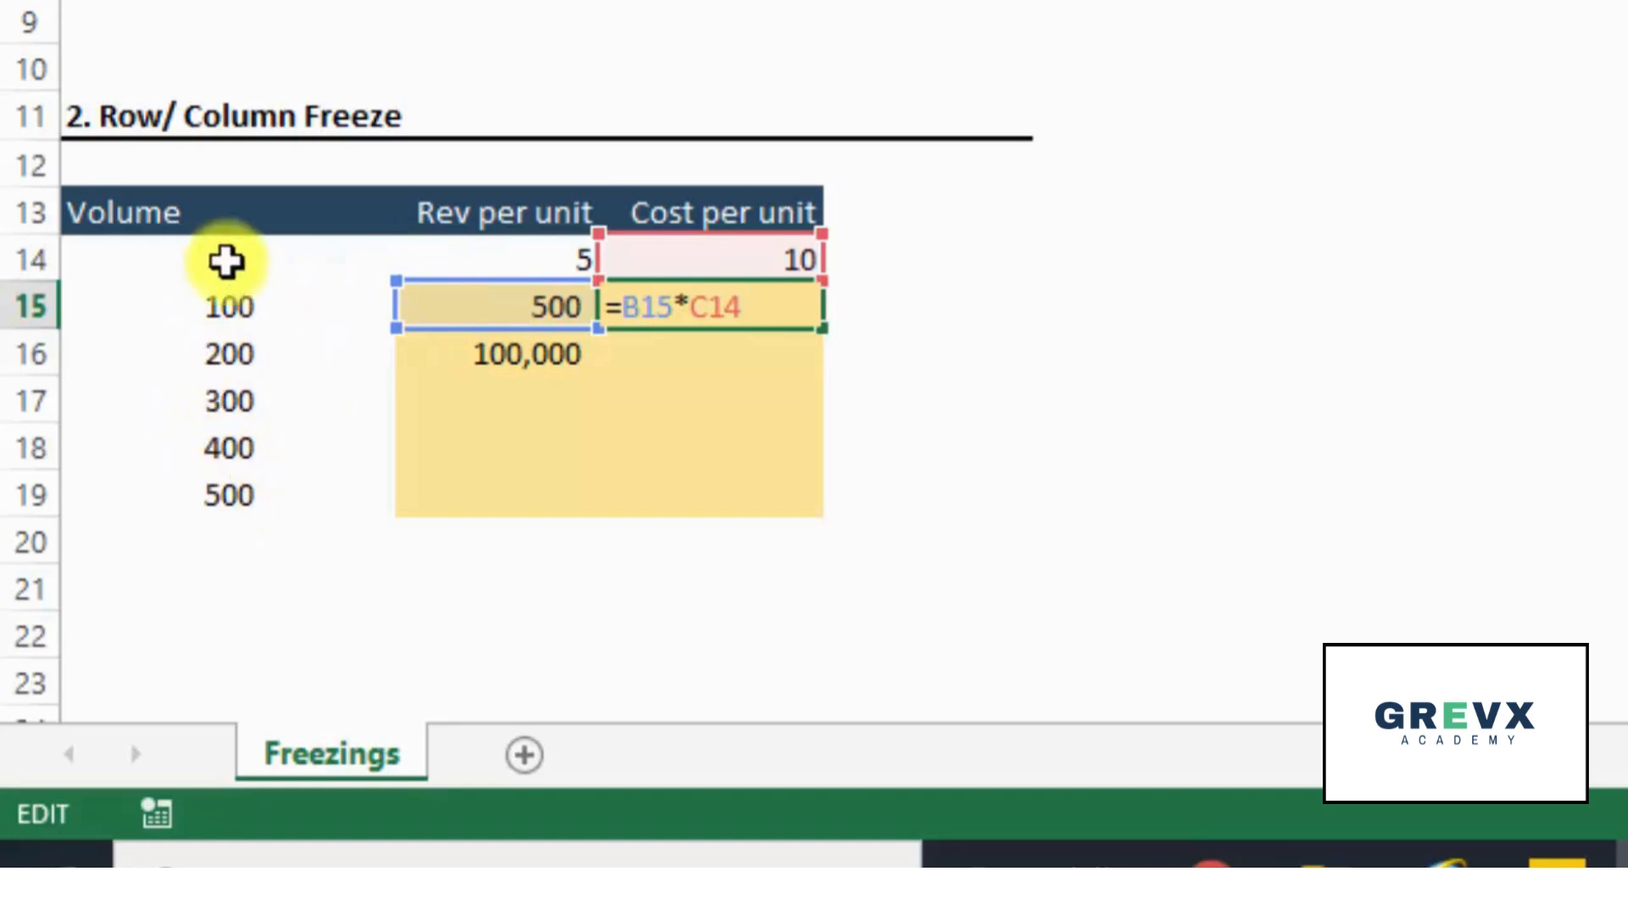
key("Escape")
- Clear the trial formulas from C15, B16 and B15
key("Left")
key("Down")
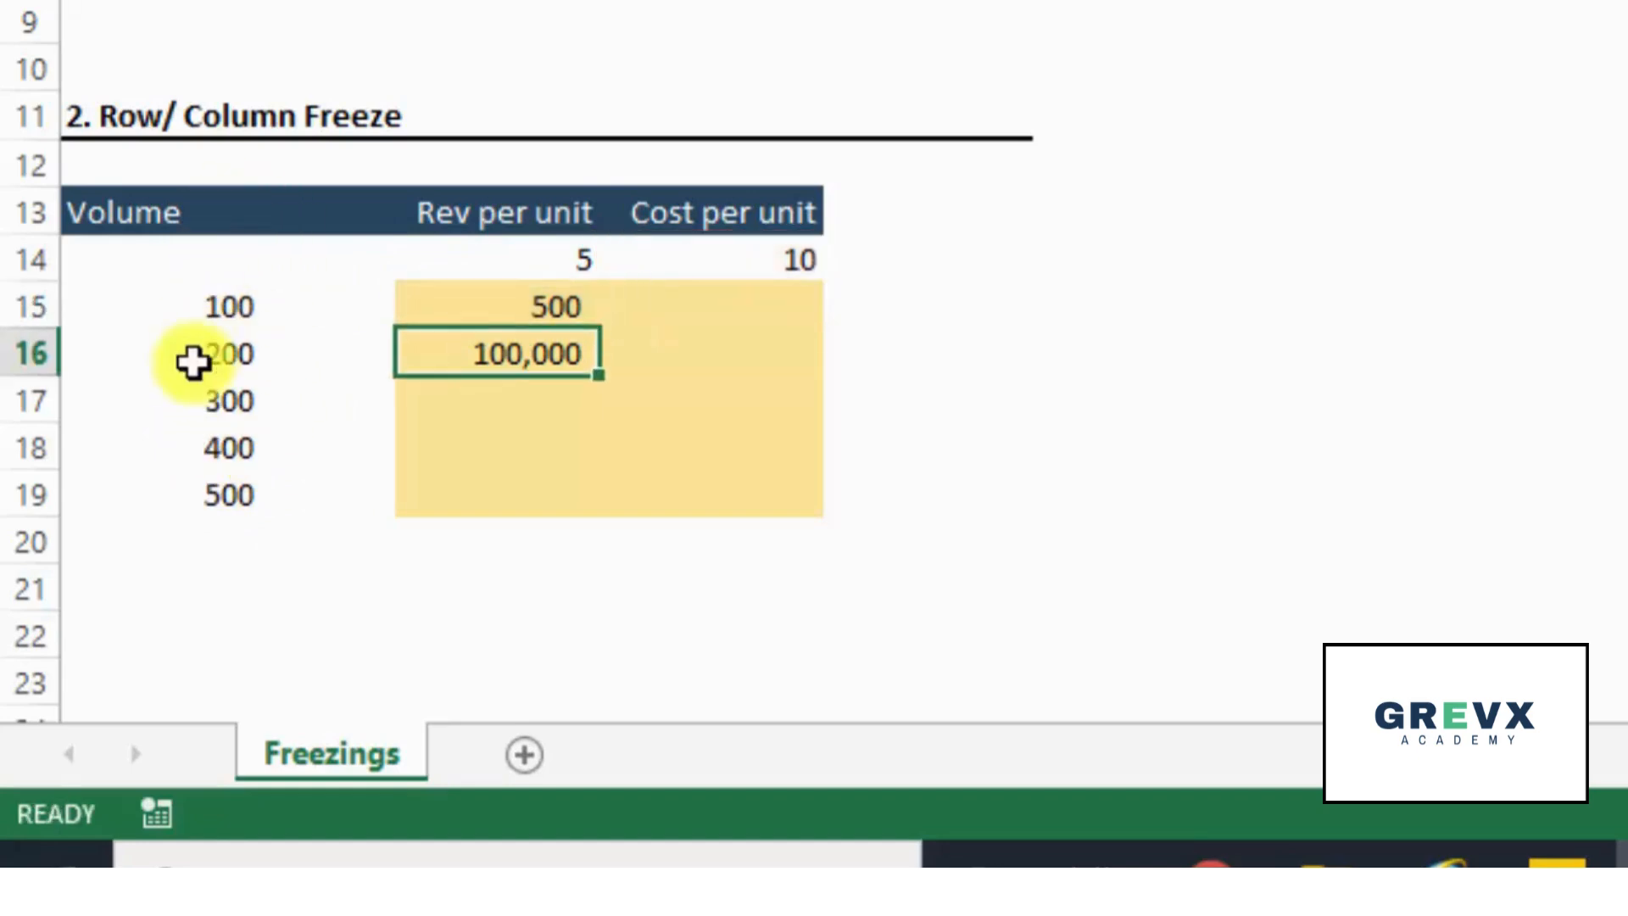
key("Delete")
key("Up")
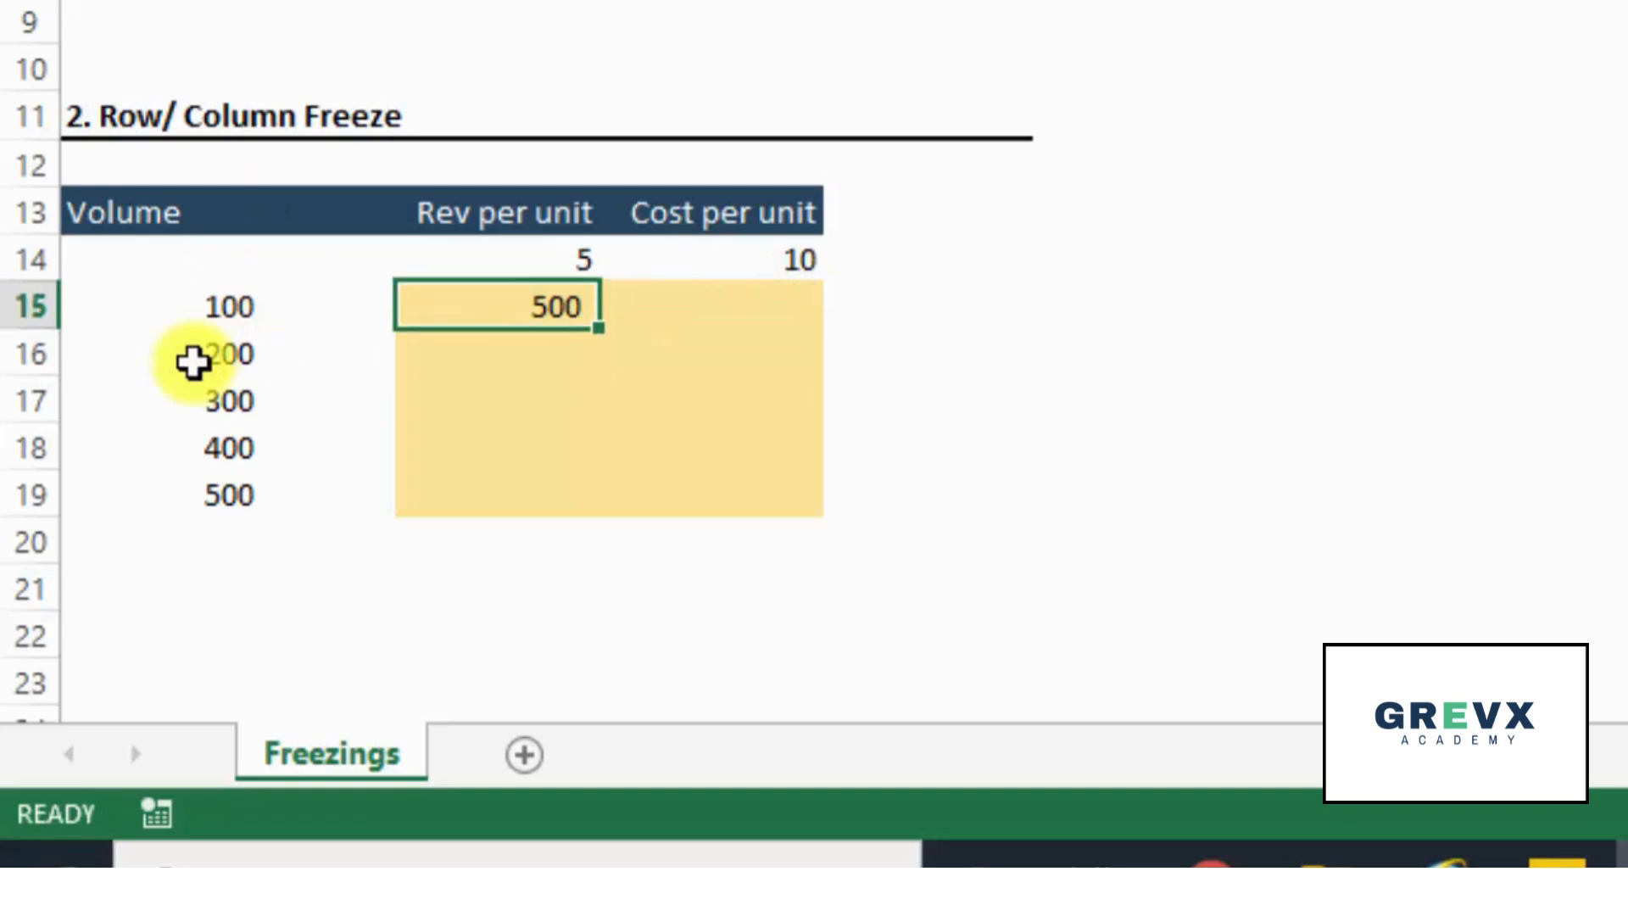
key("Delete")
- Enter the formula =B$14*$A15 in B15, freezing the row of the per-unit value and the column of the volume
type("=")
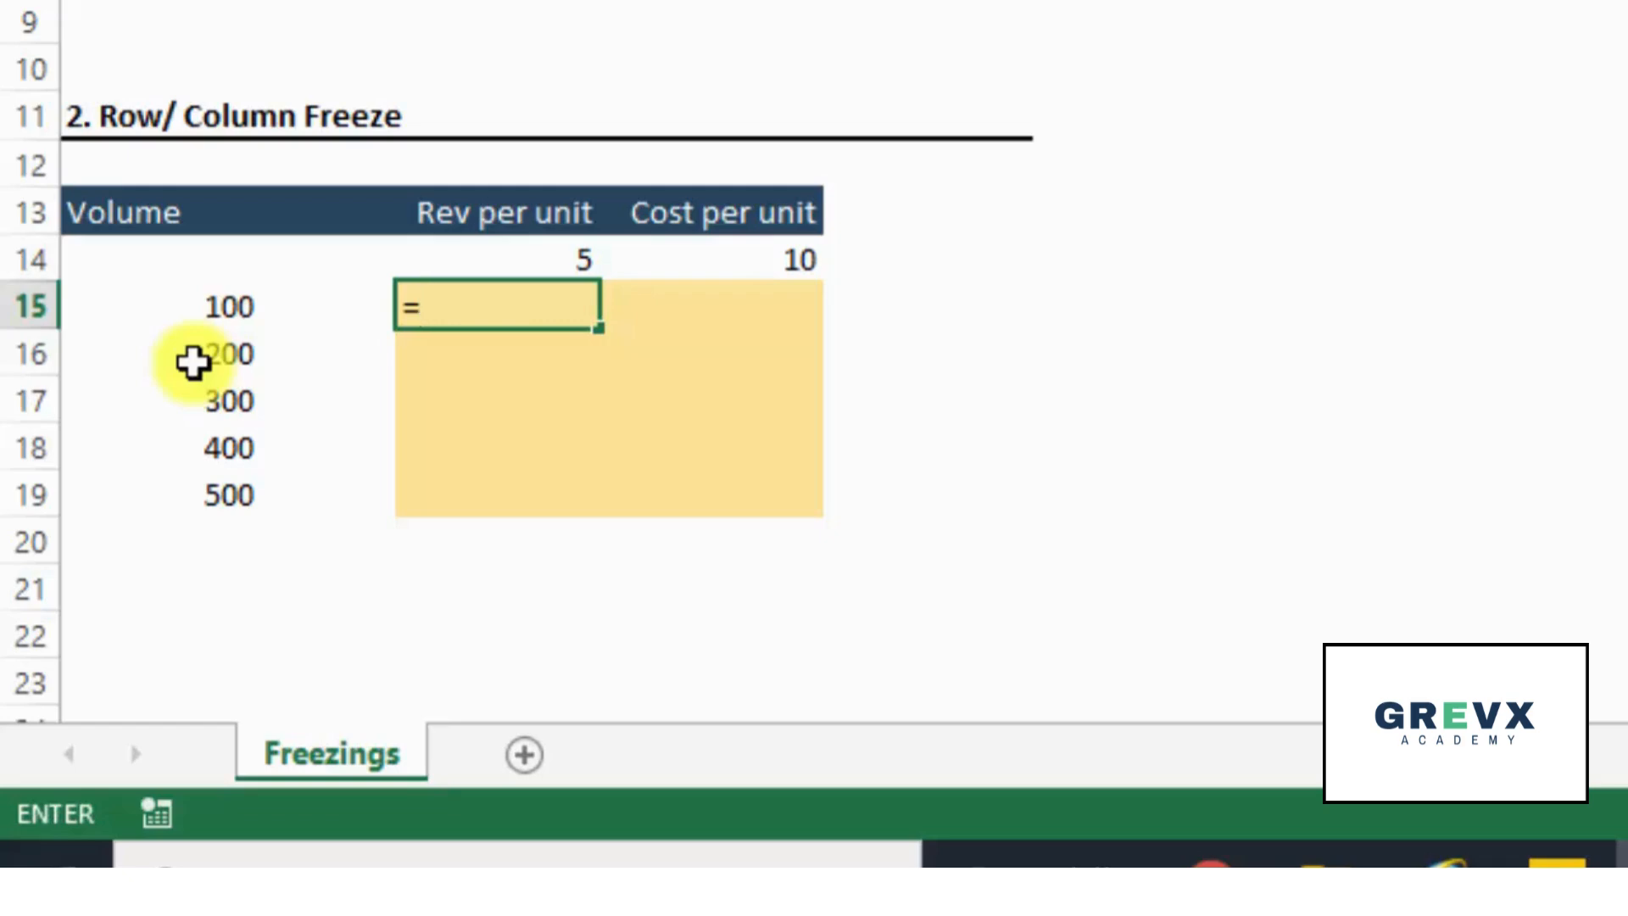
key("Up")
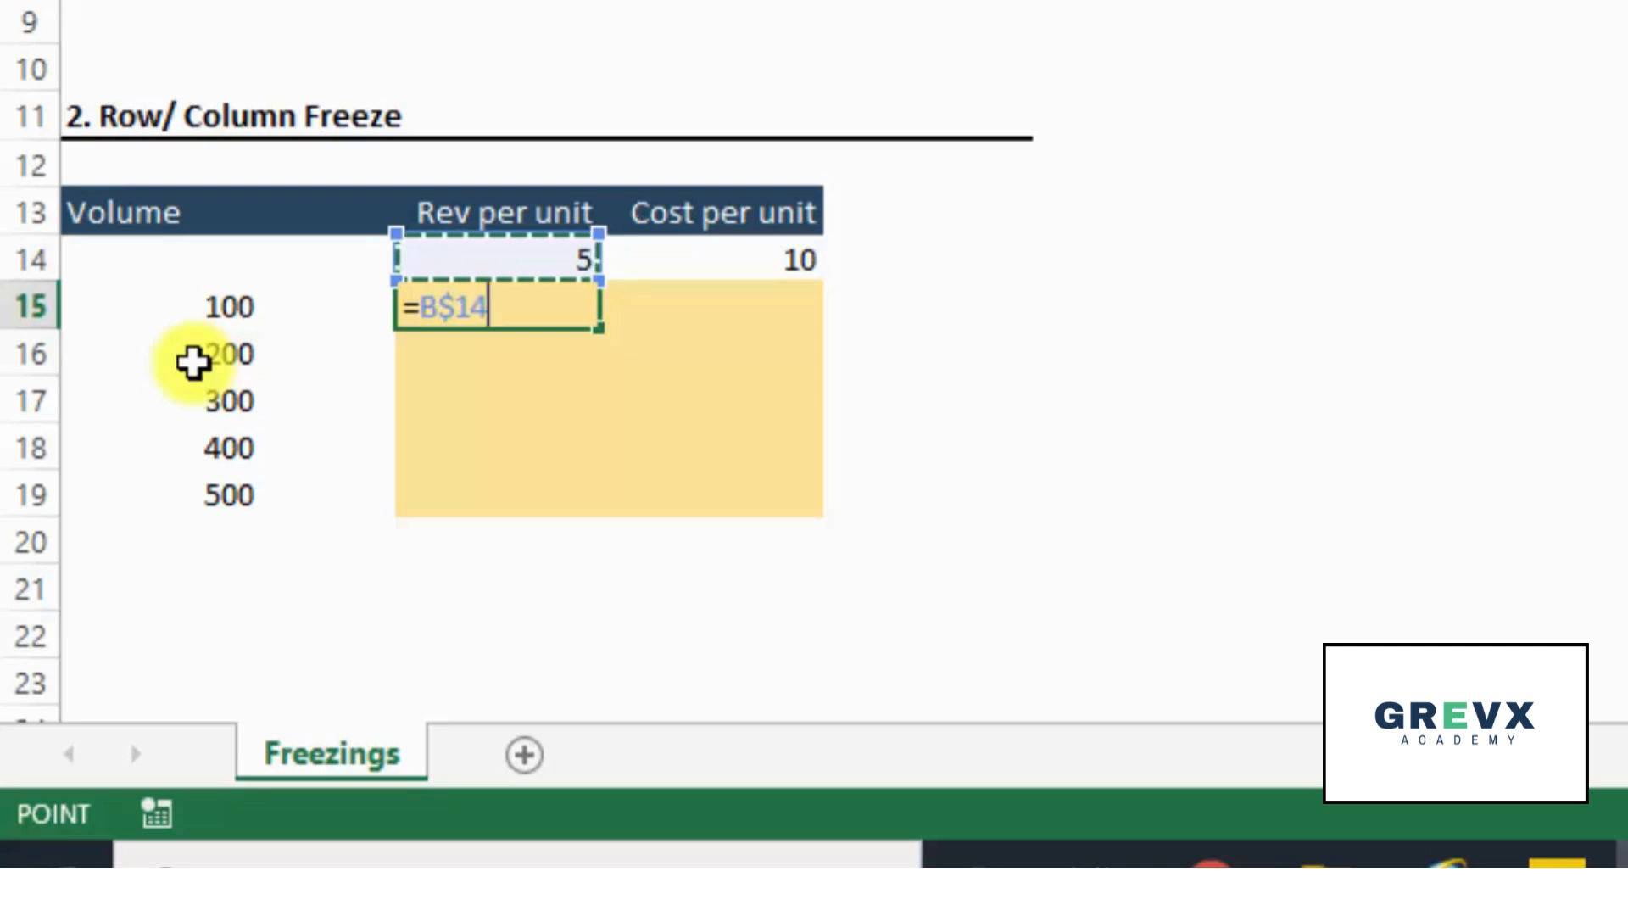
type("*")
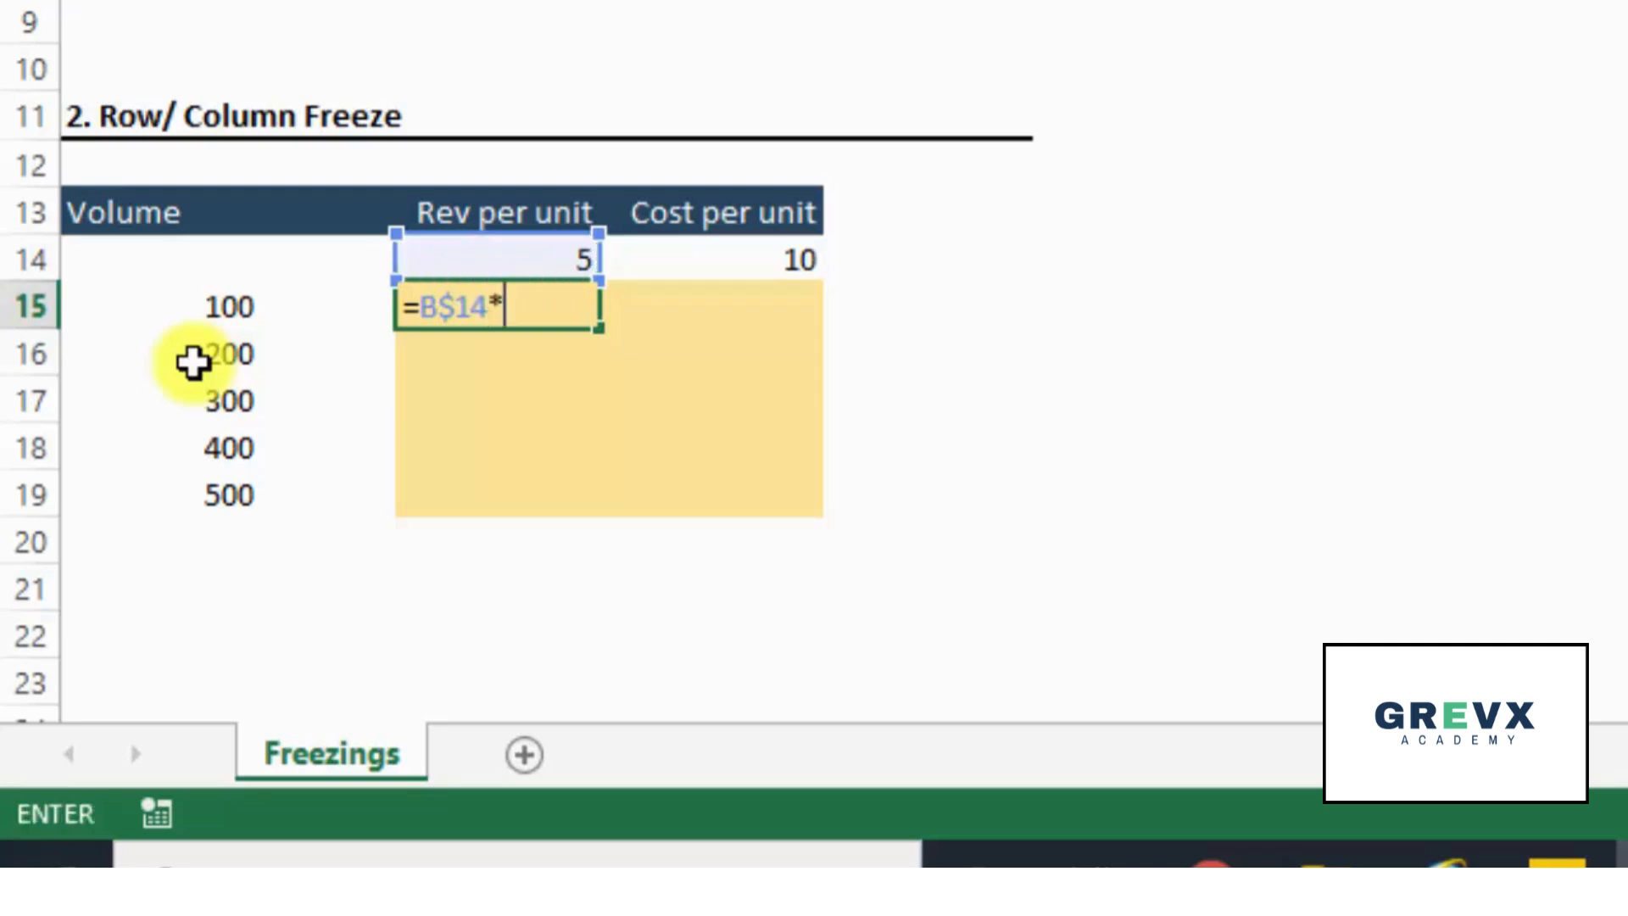
key("Left")
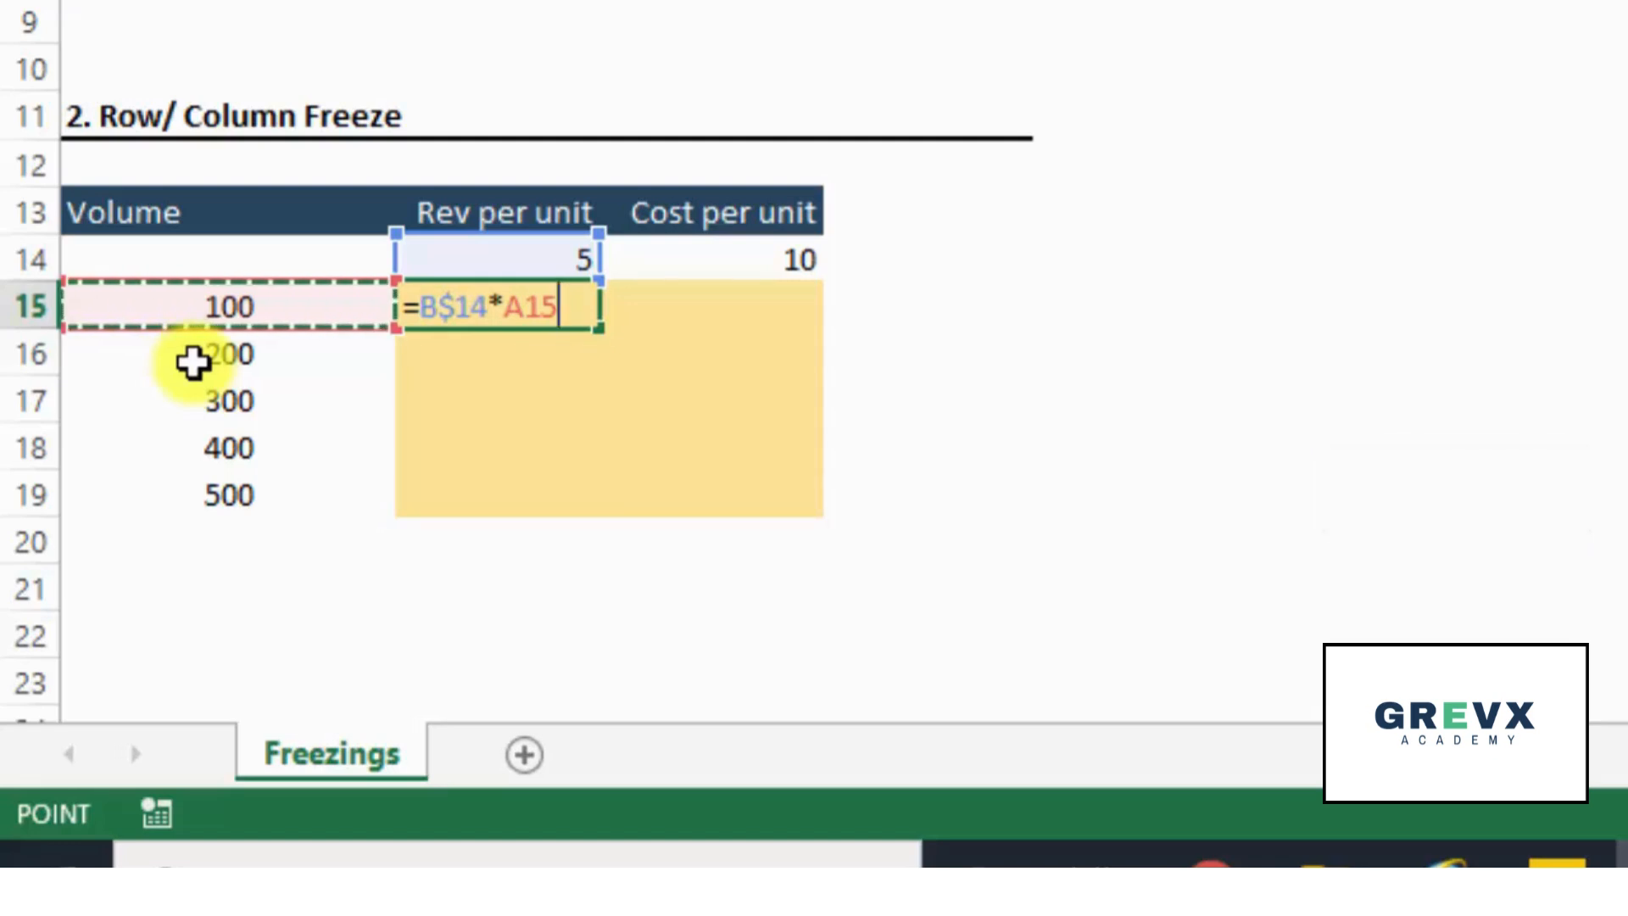
key("F4")
key("F4")
key("F4")
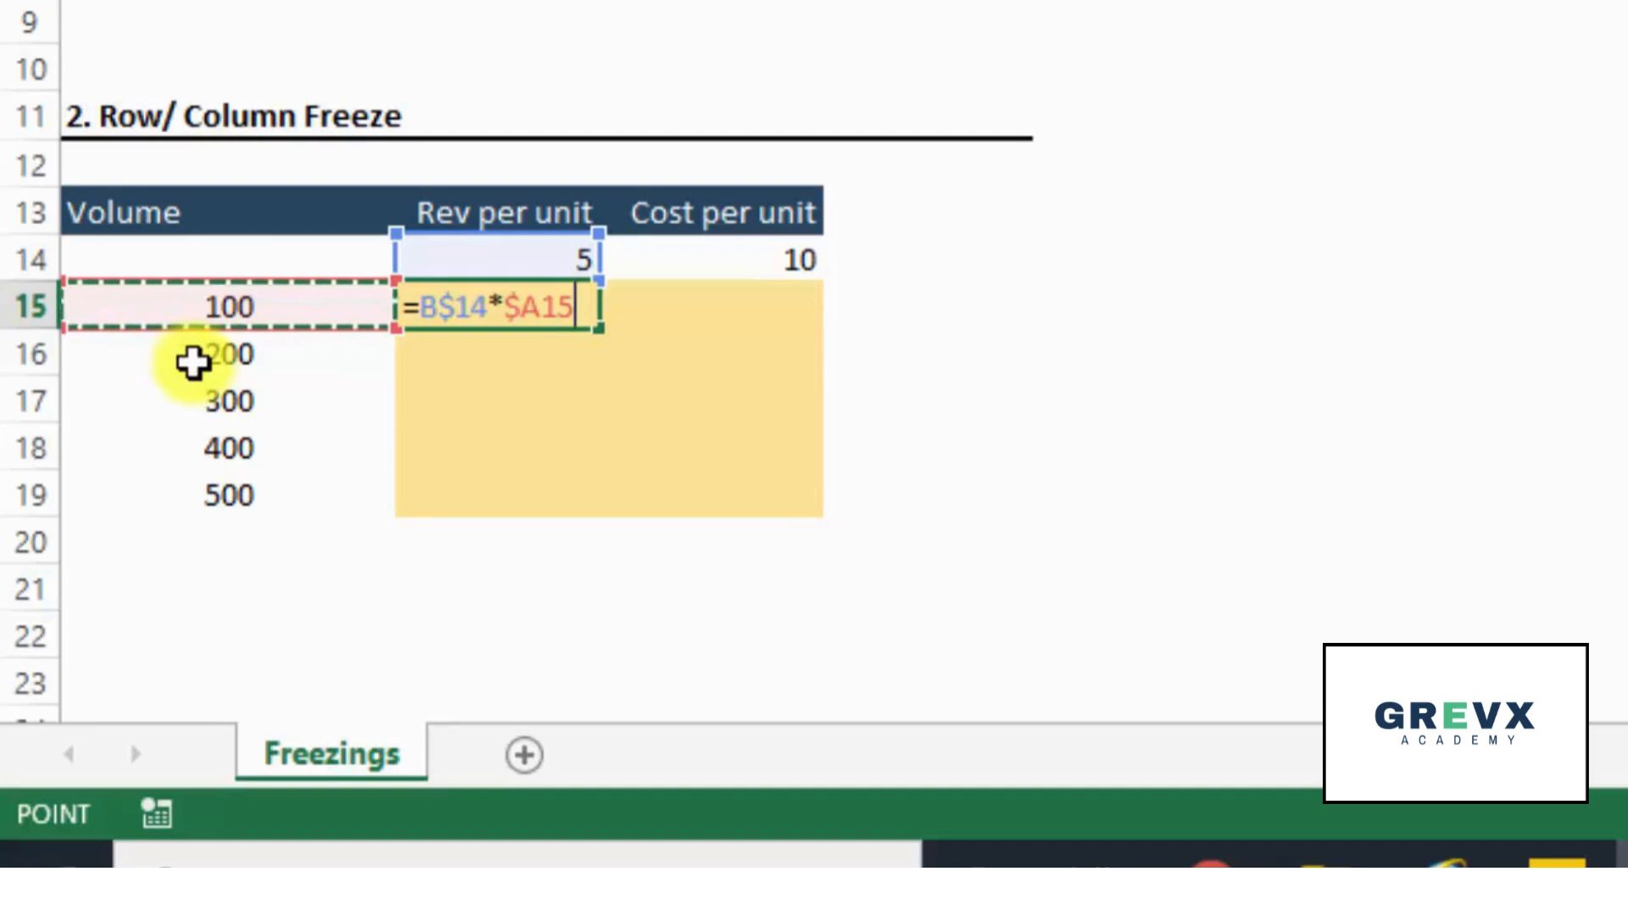
key("Return")
key("Up")
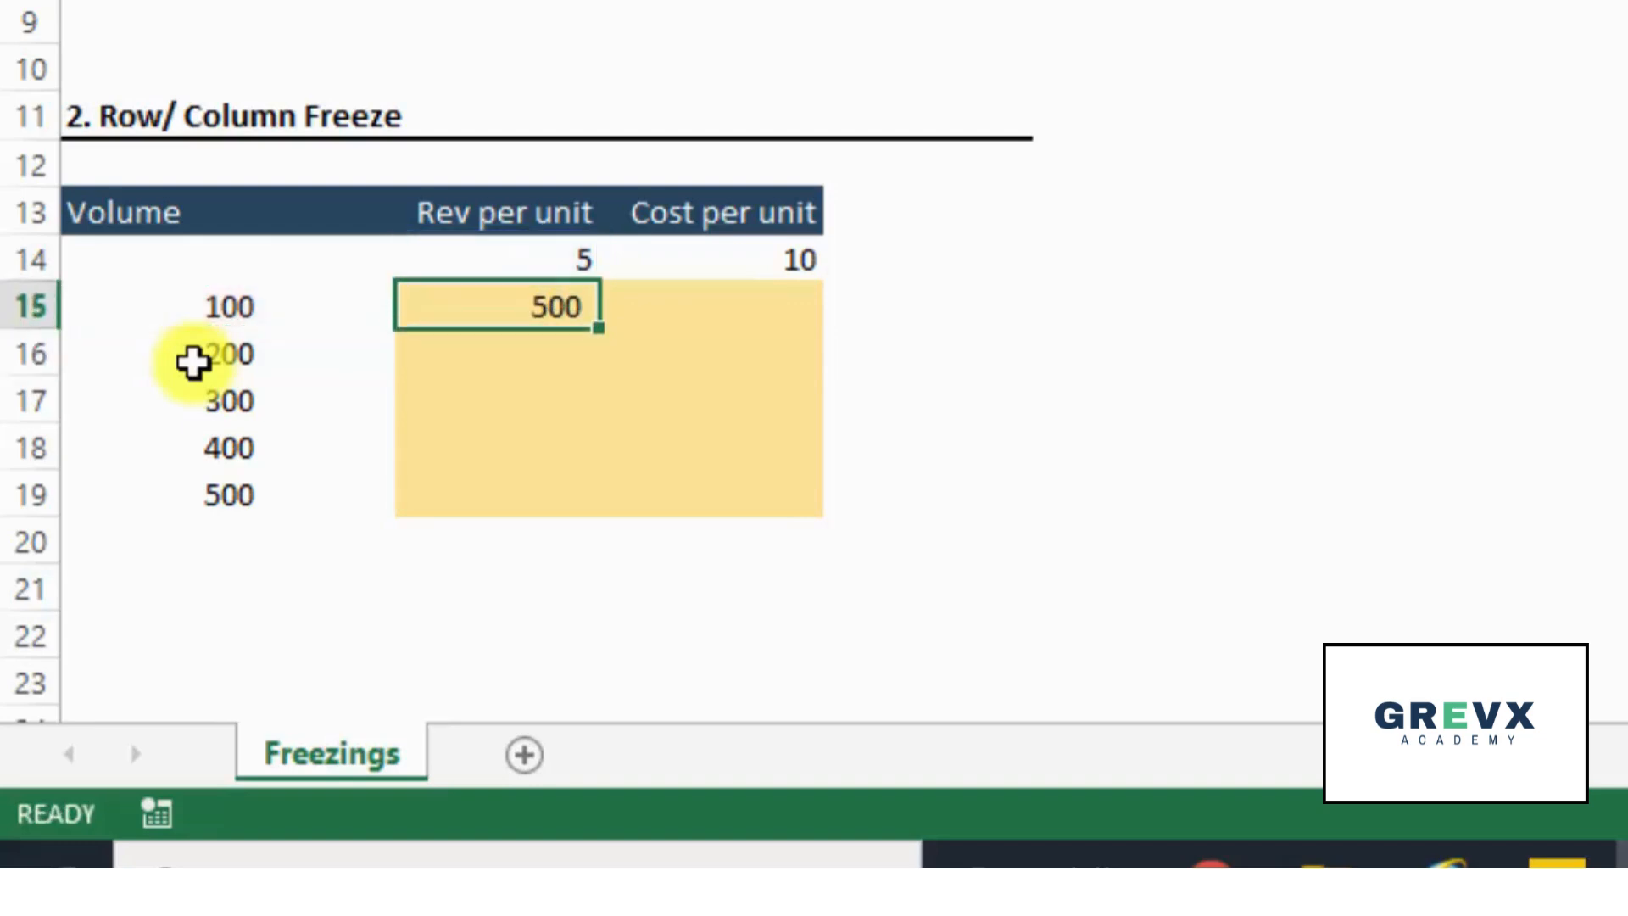
- Copy the mixed-reference formula from B15 across the whole table range B15:C19 and return to B15
key("ctrl+c")
key("shift+Right")
key("shift+Down")
key("shift+Down")
key("shift+Down")
key("shift+Down")
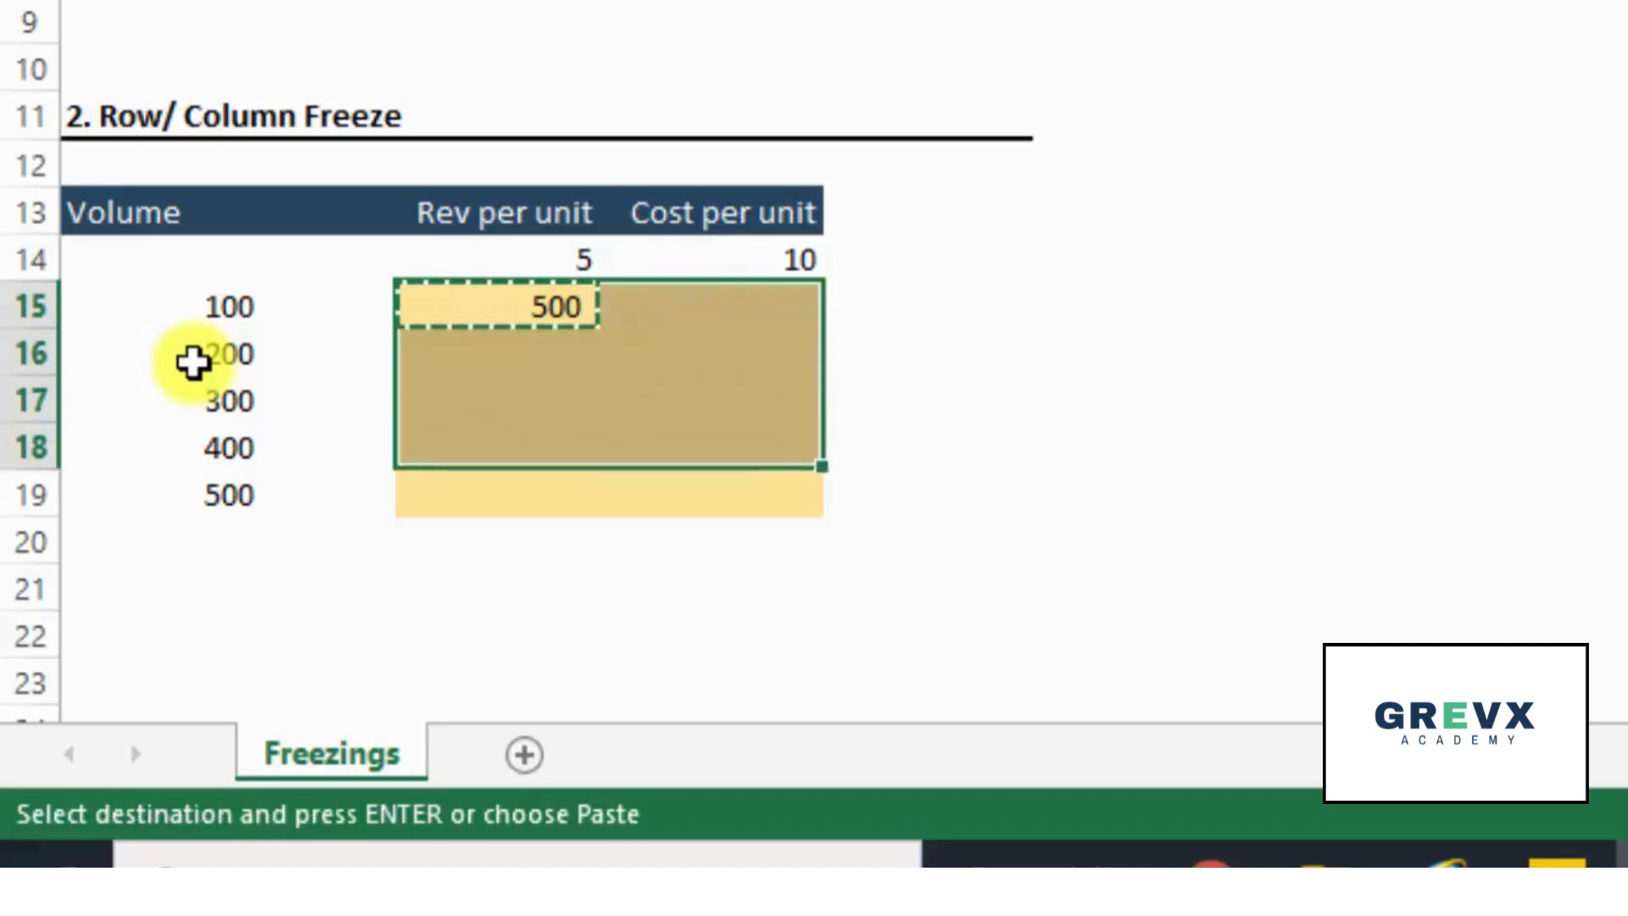
key("Return")
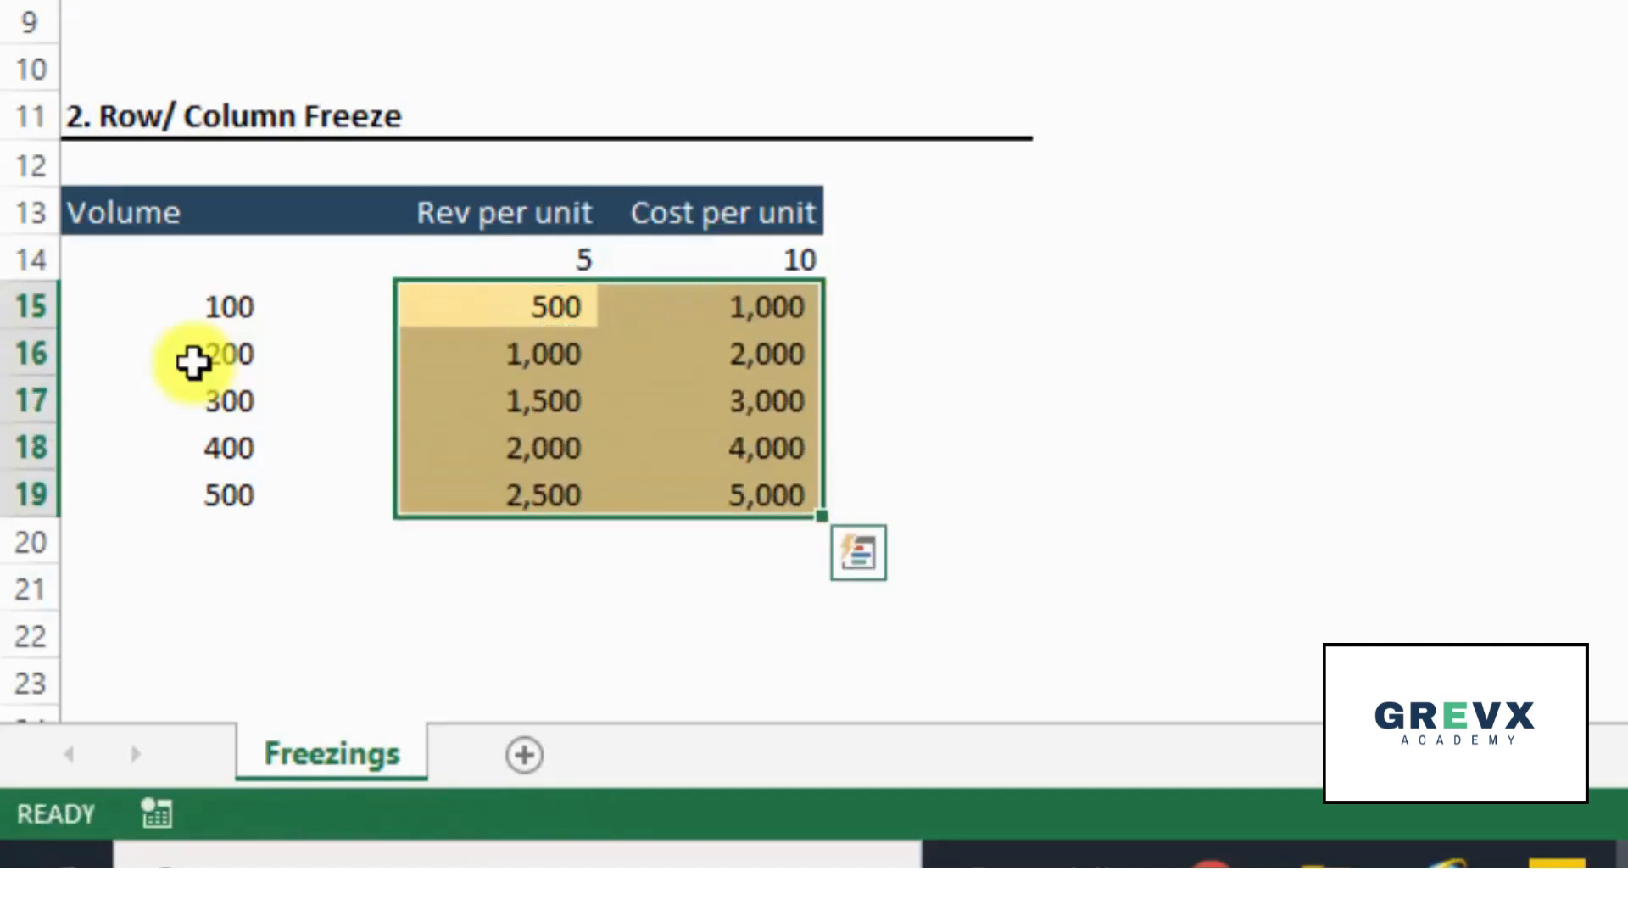
key("Down")
key("Up")
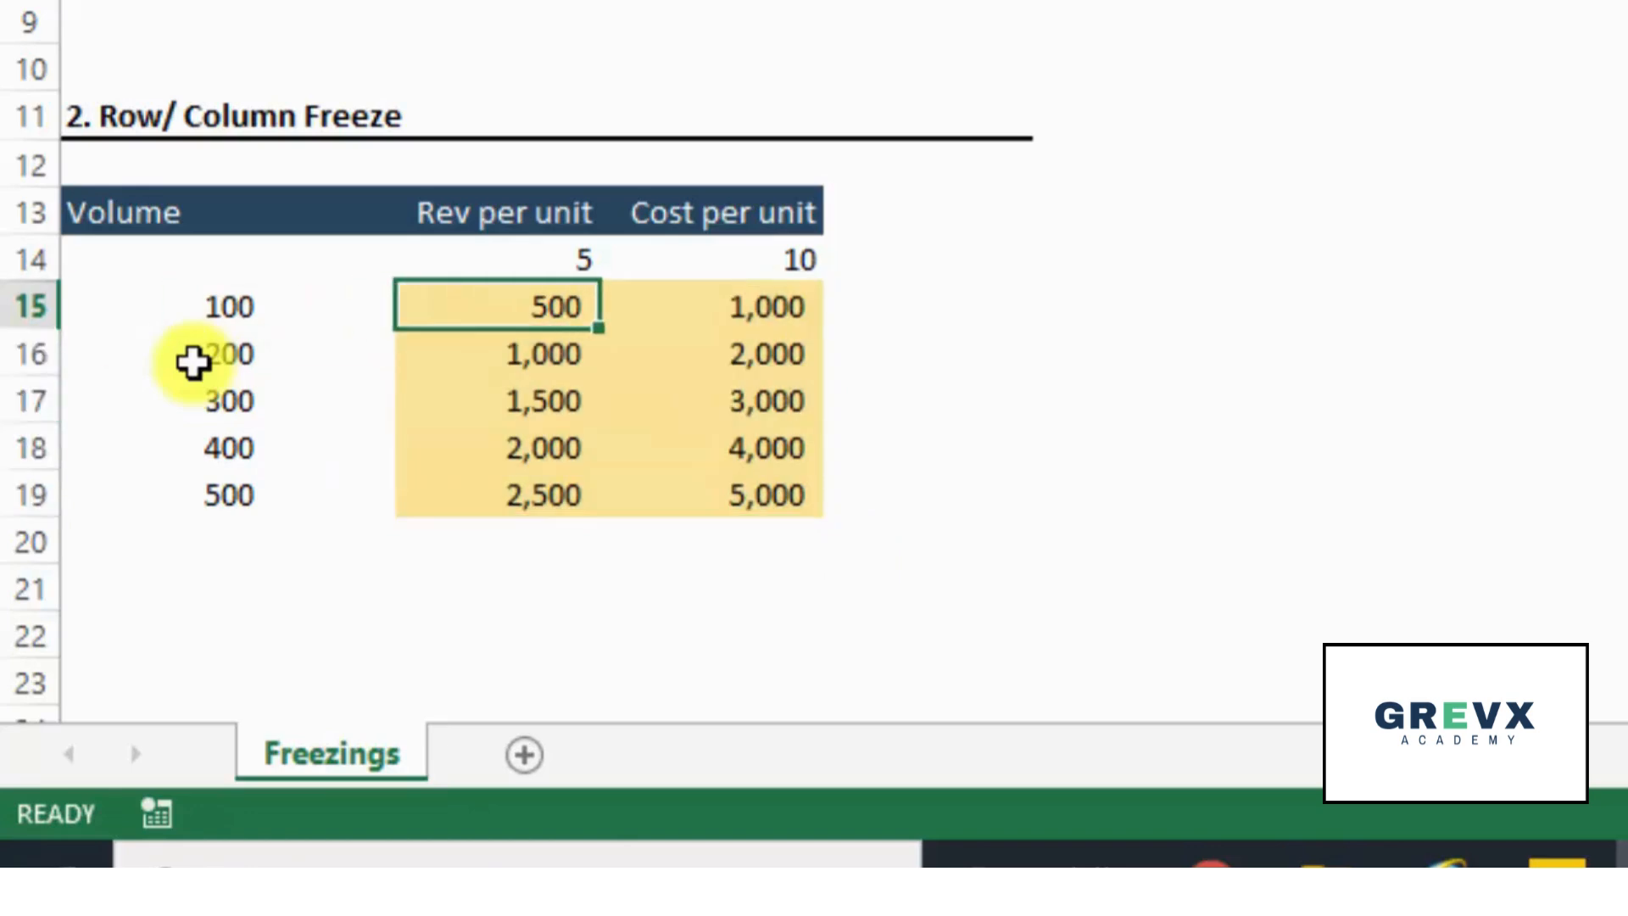
- Inspect the formulas in B15 and B16 to compare their frozen row and column references
key("F2")
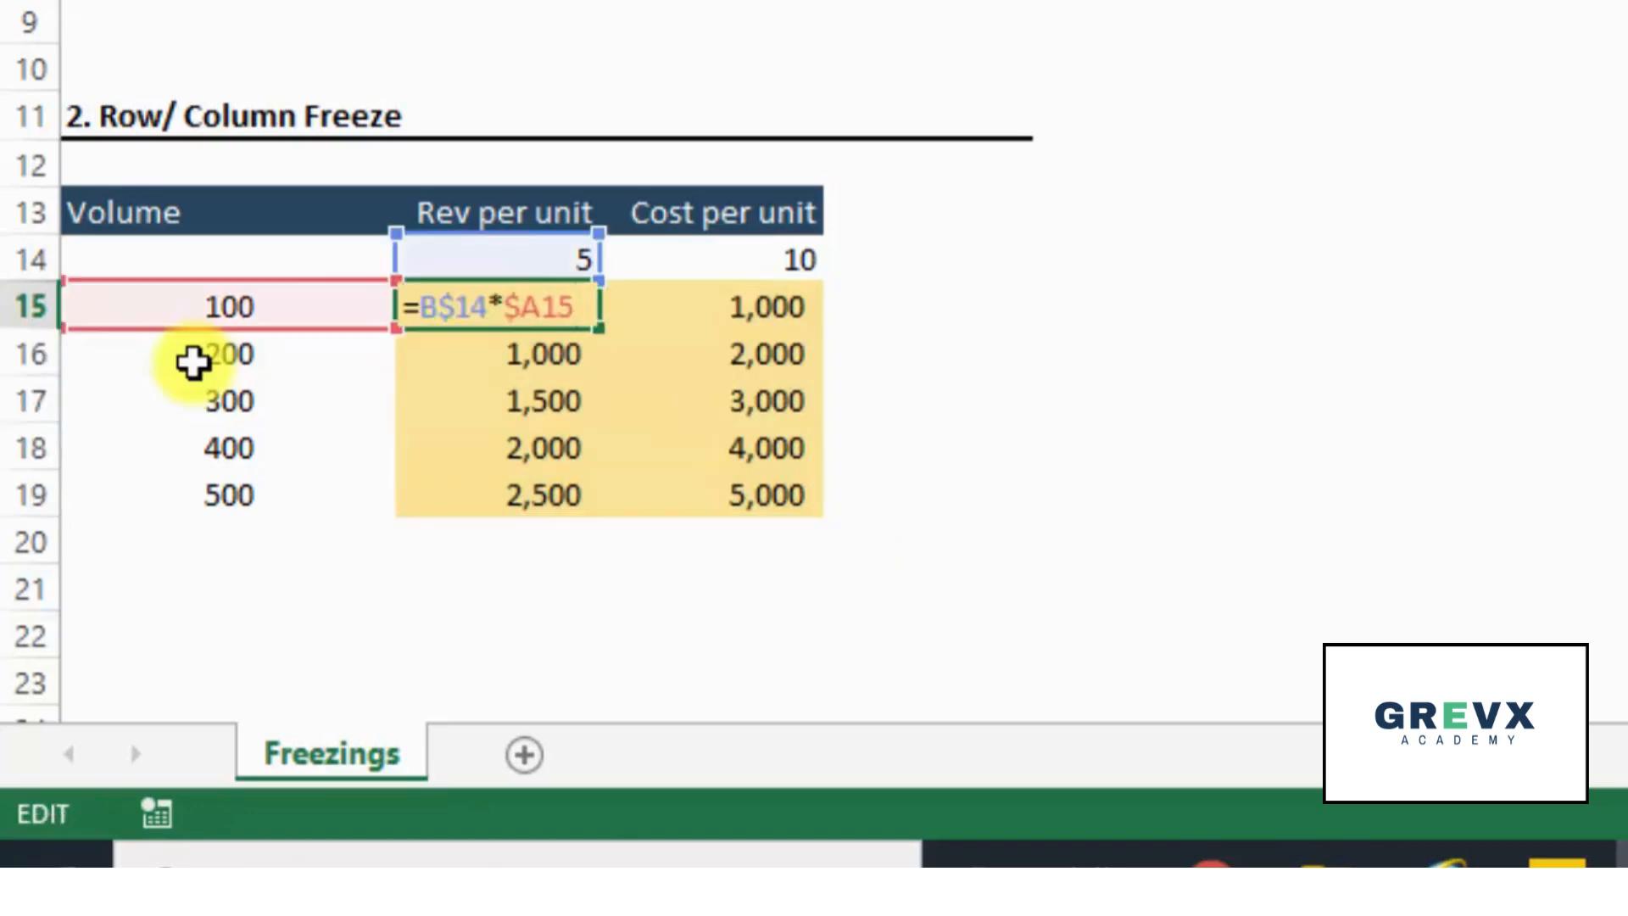
key("Escape")
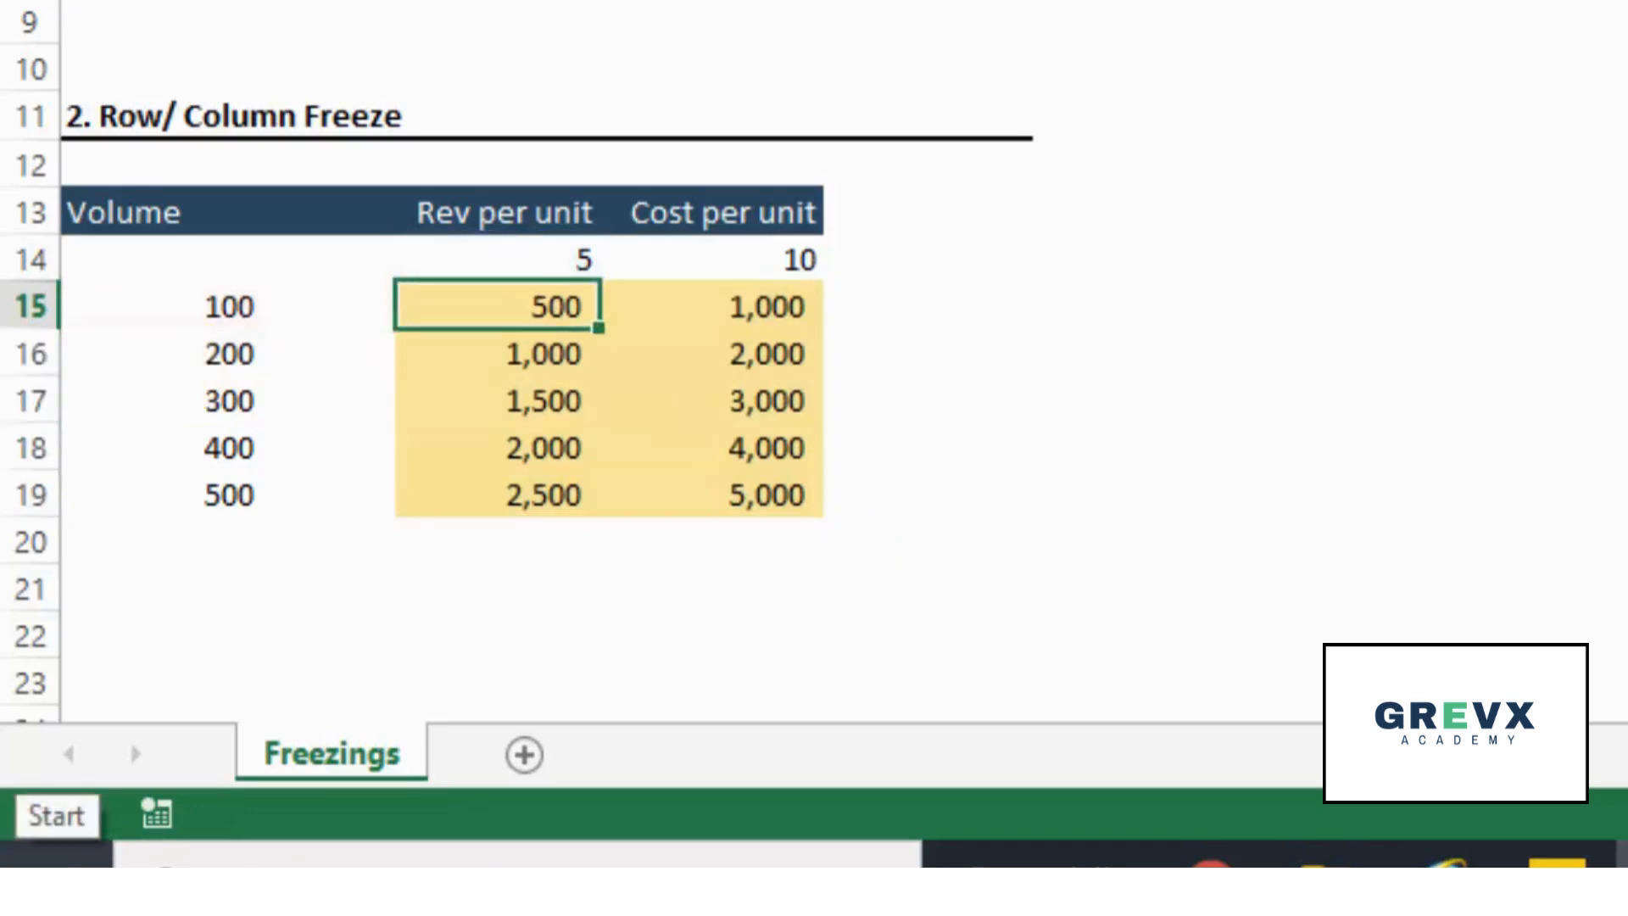
key("Down")
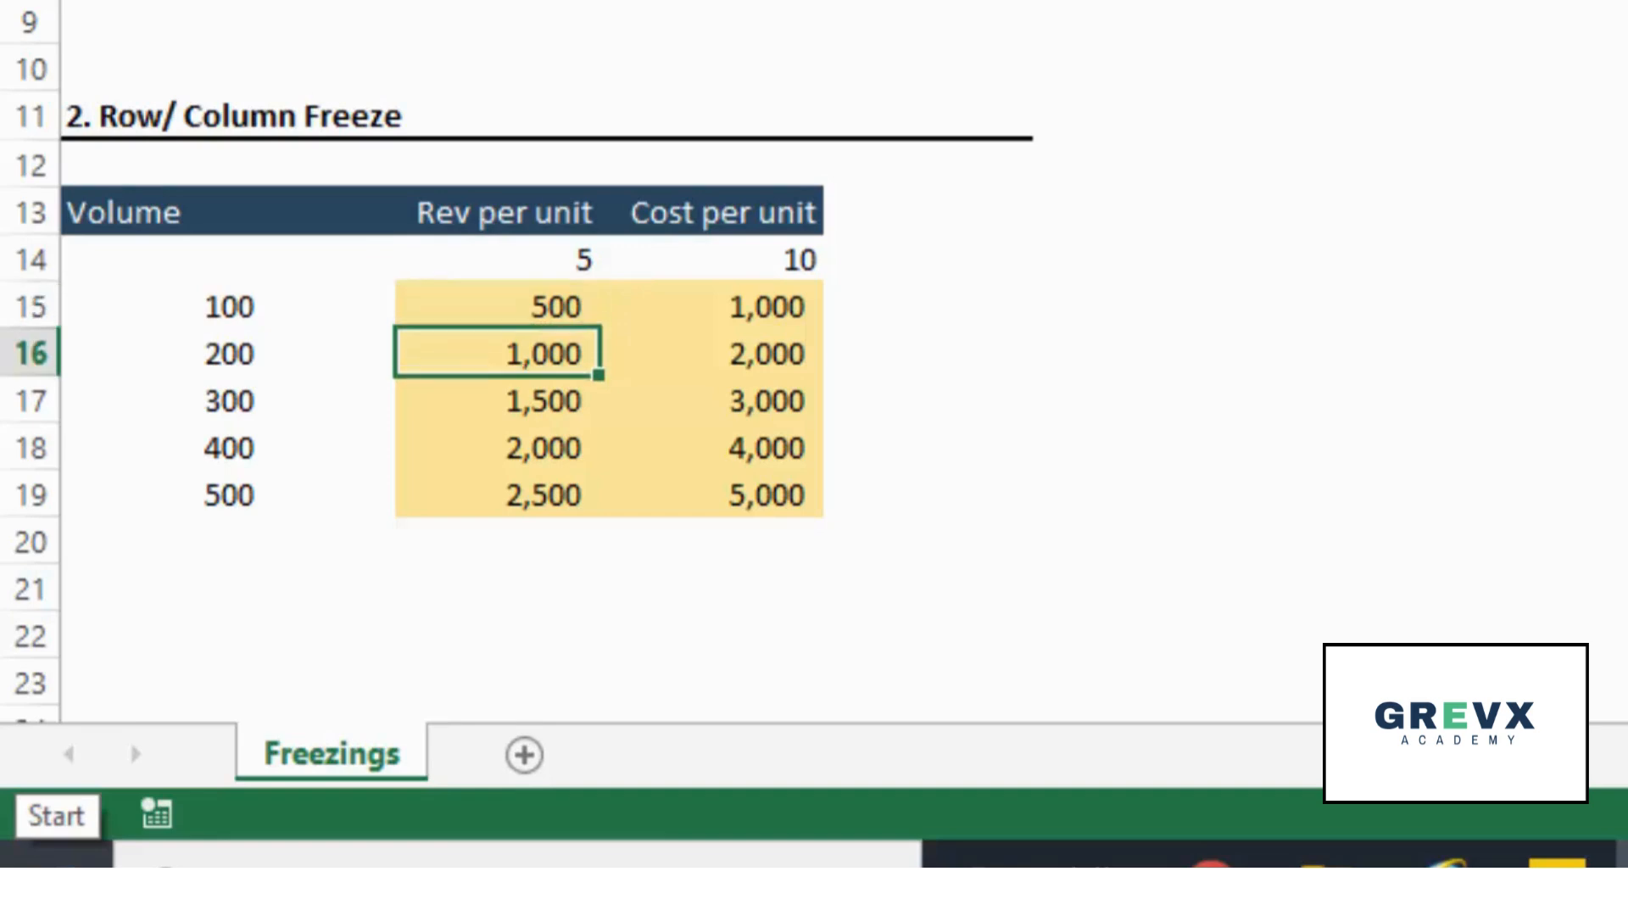
key("F2")
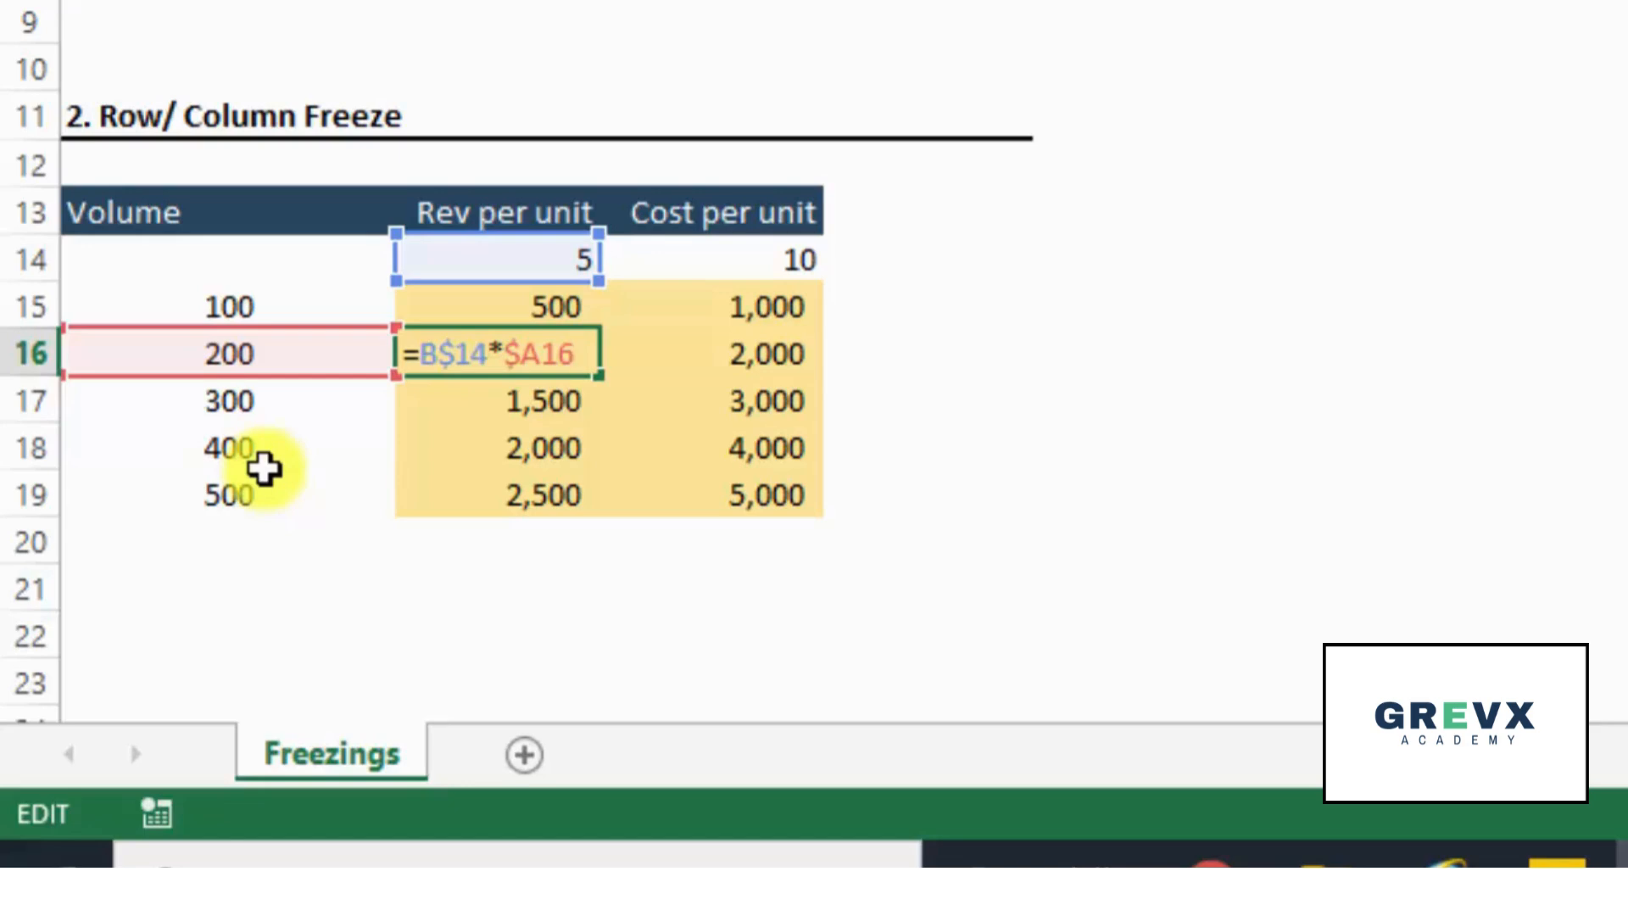
key("ctrl+Return")
- Go through the revenue formulas in B15:B19 one by one, checking the cells each one references
key("Up")
key("F2")
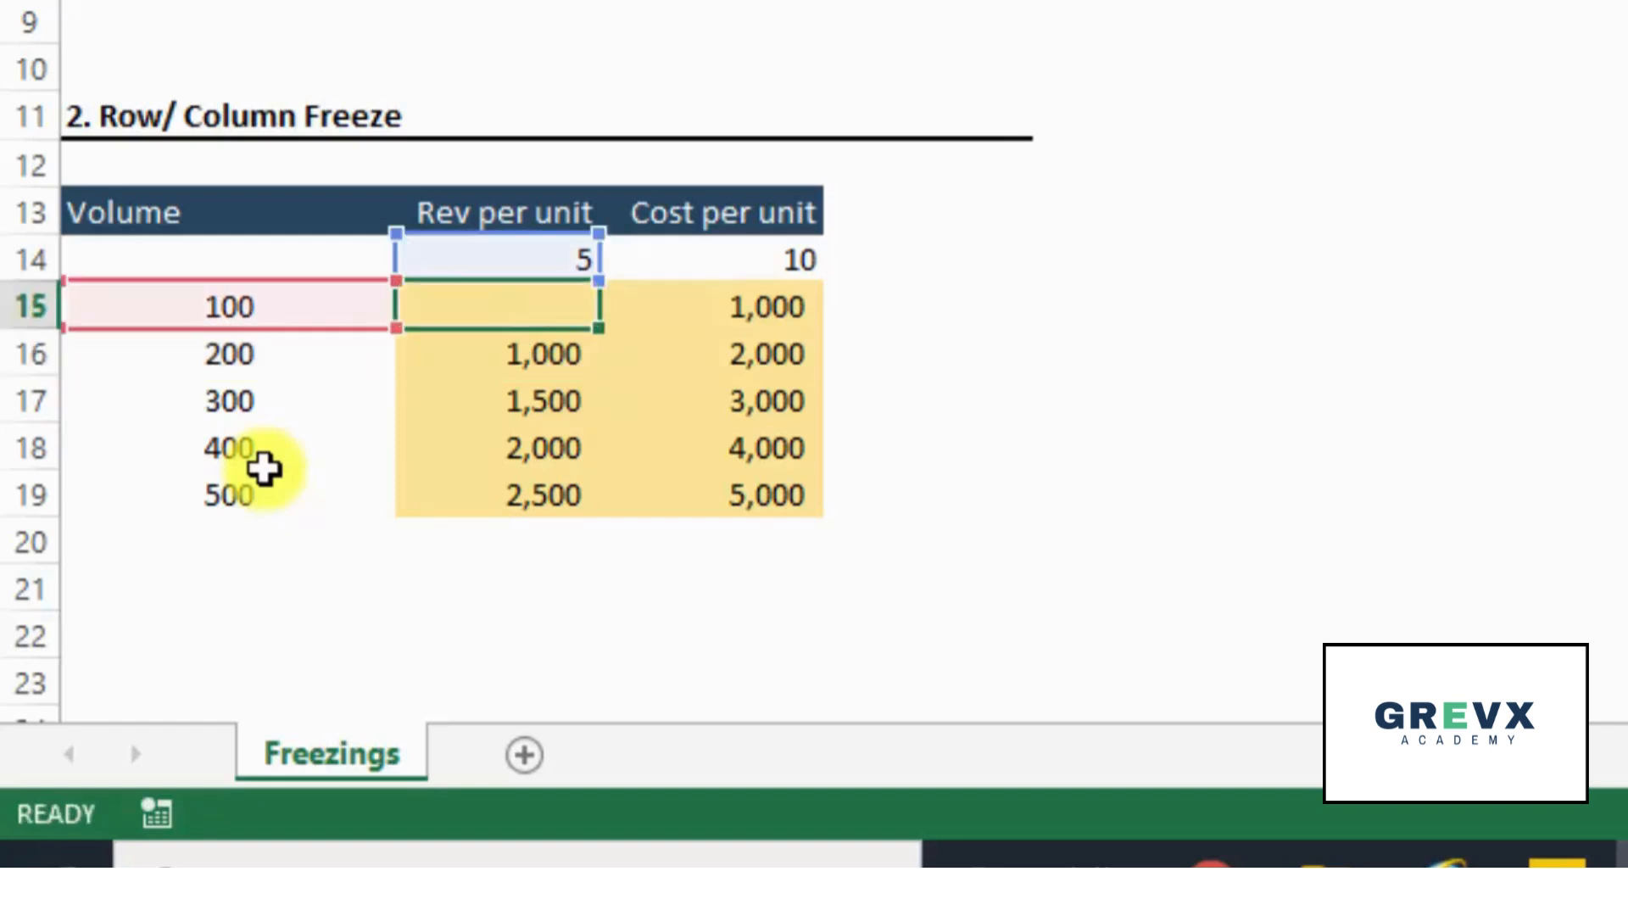
key("Return")
key("F2")
key("Return")
key("F2")
key("Return")
key("F2")
key("Return")
key("F2")
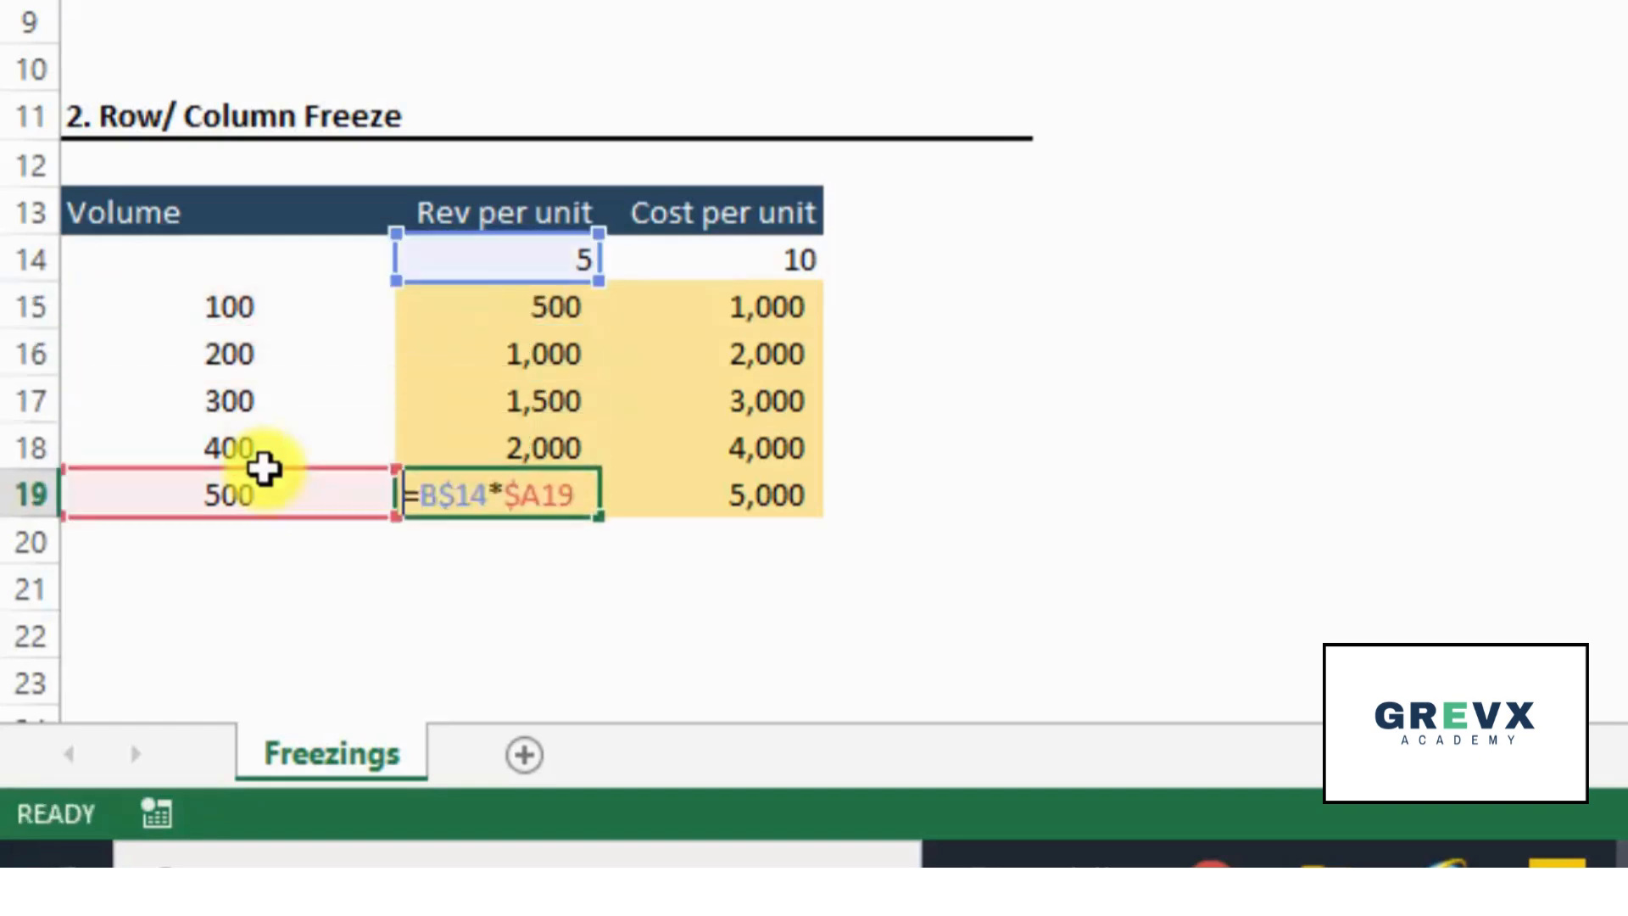
- Review the revenue formulas in reverse order from B18 up to B15, checking the per-unit and volume cells each one references
key("shift+Return")
key("F2")
key("shift+Return")
key("F2")
key("shift+Return")
key("F2")
key("shift+Return")
key("F2")
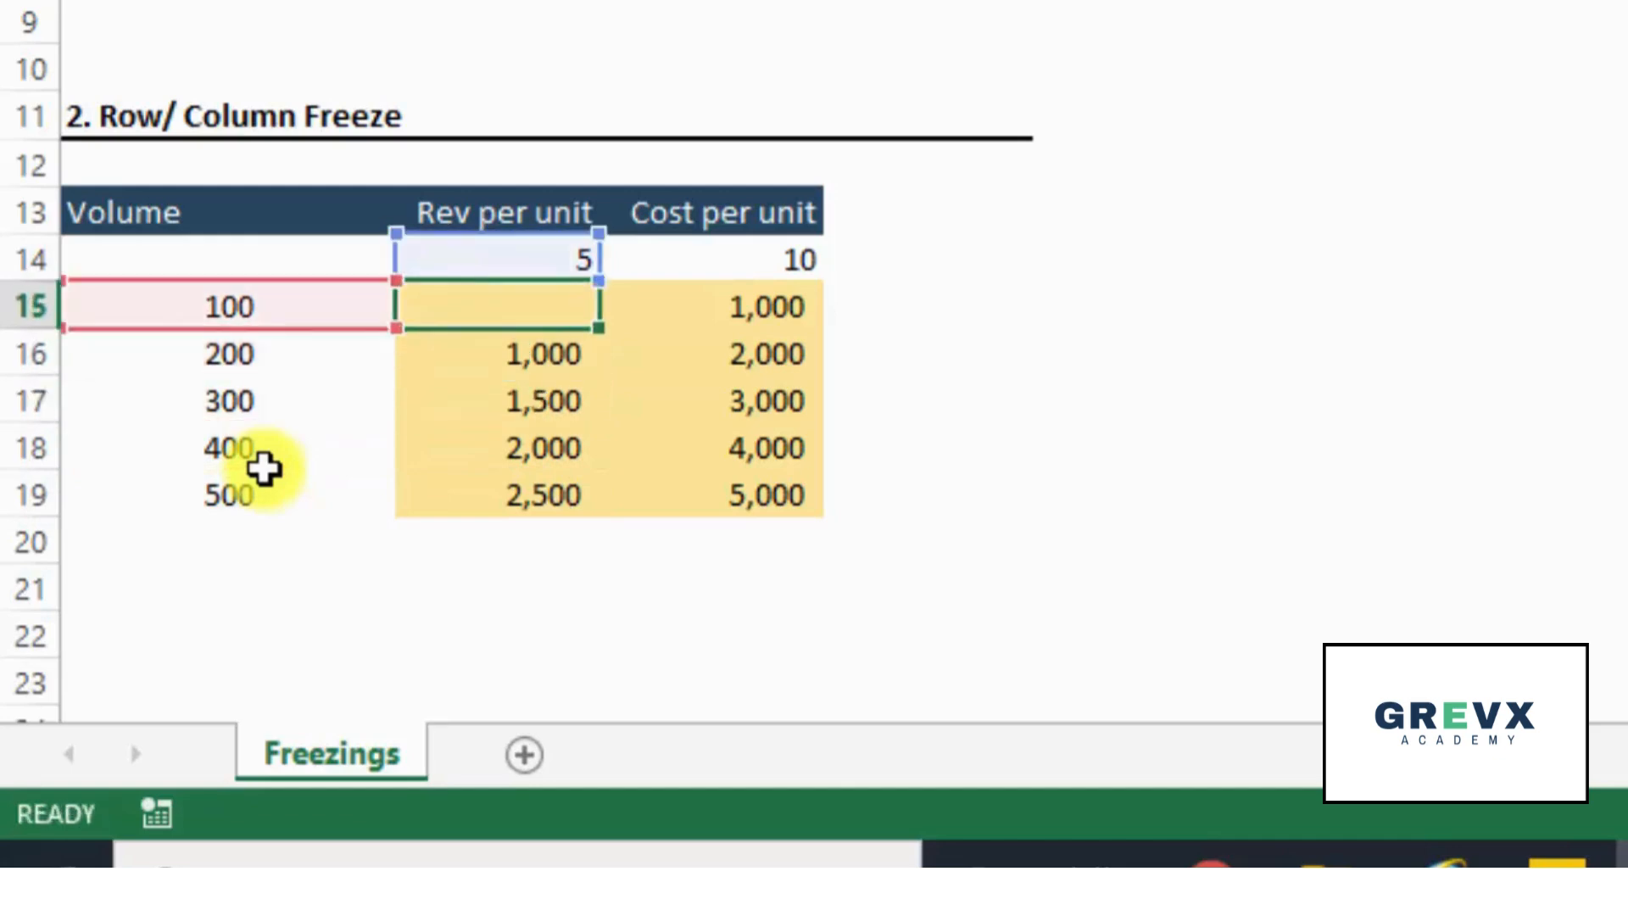
key("Escape")
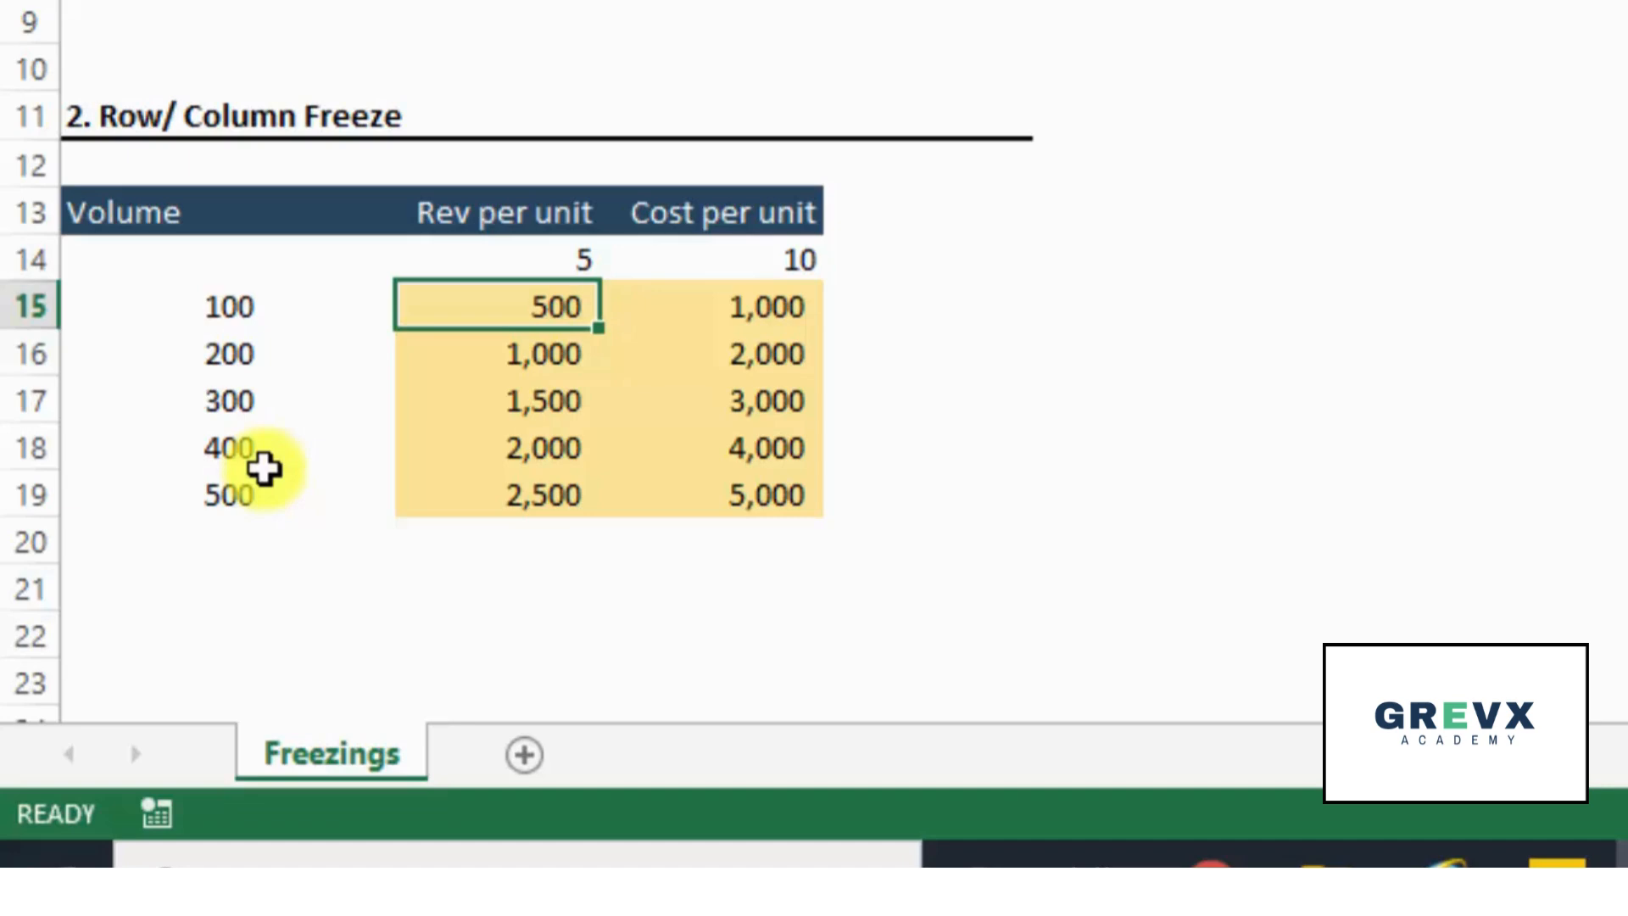
- Inspect the cost formulas from C15 down to C18, checking their references to the cost per unit and the volume
key("Right")
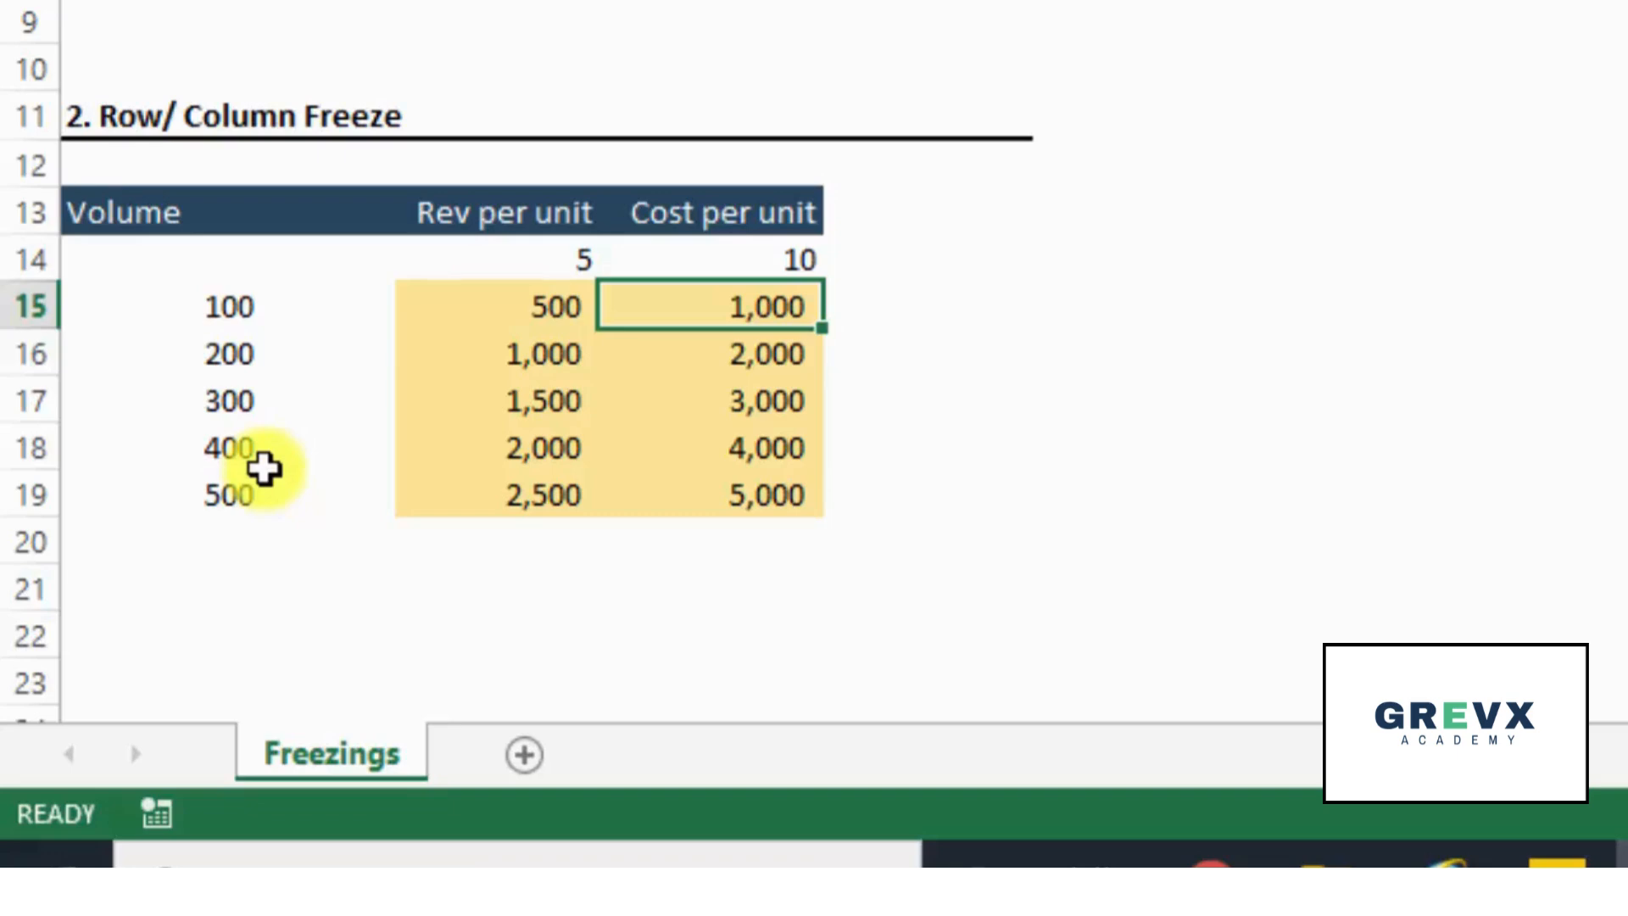
key("F2")
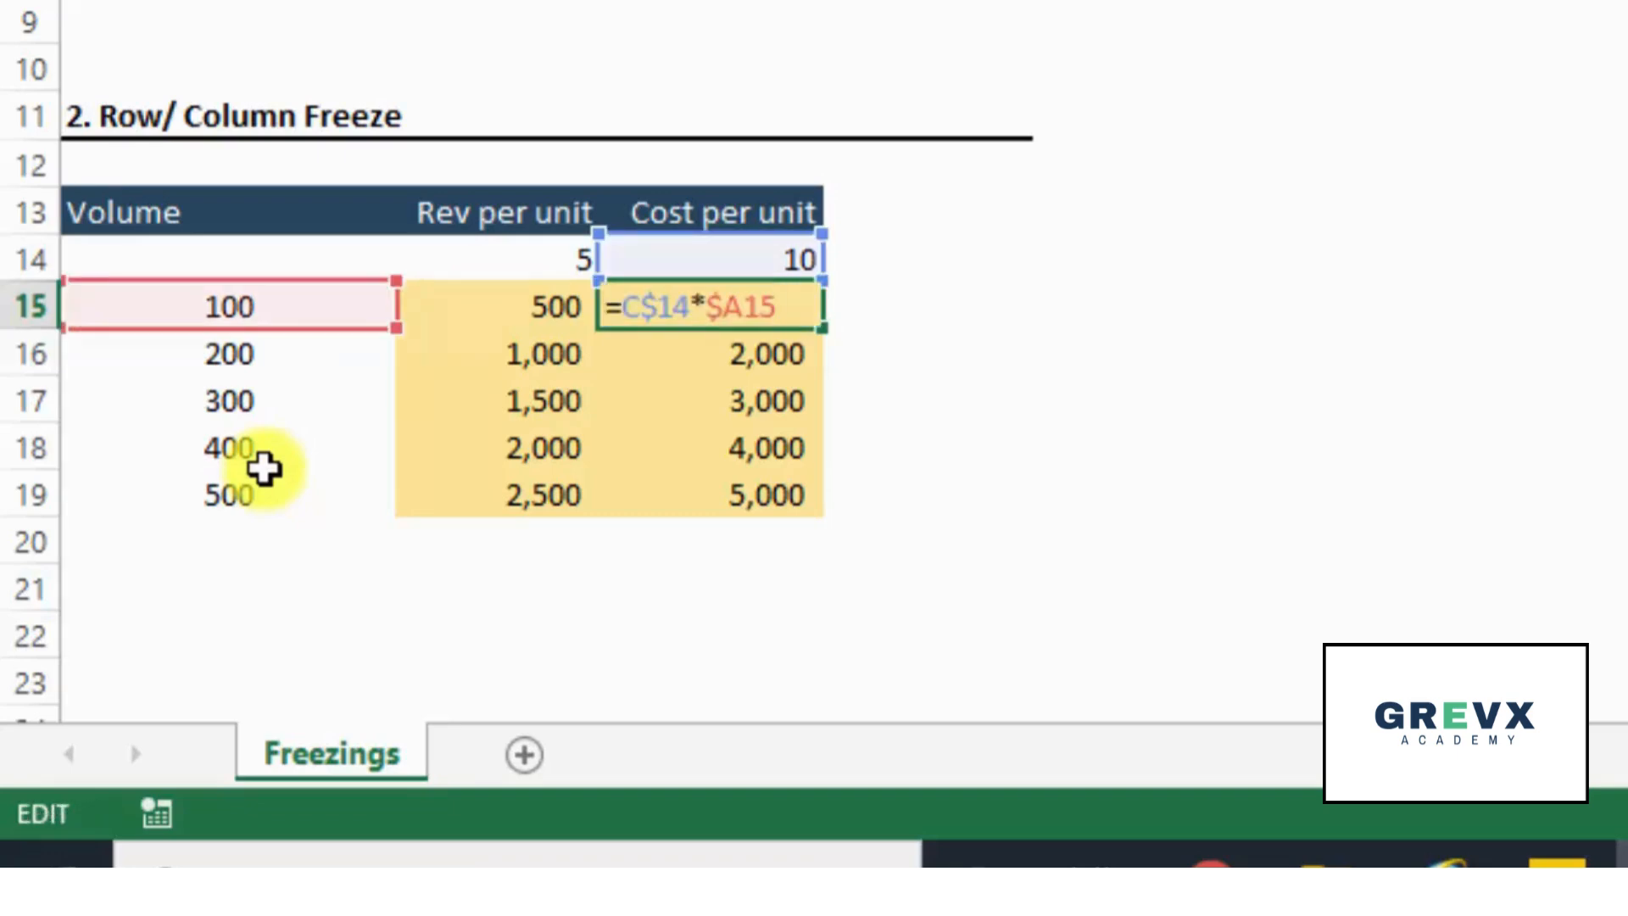
key("Return")
key("Down")
key("F2")
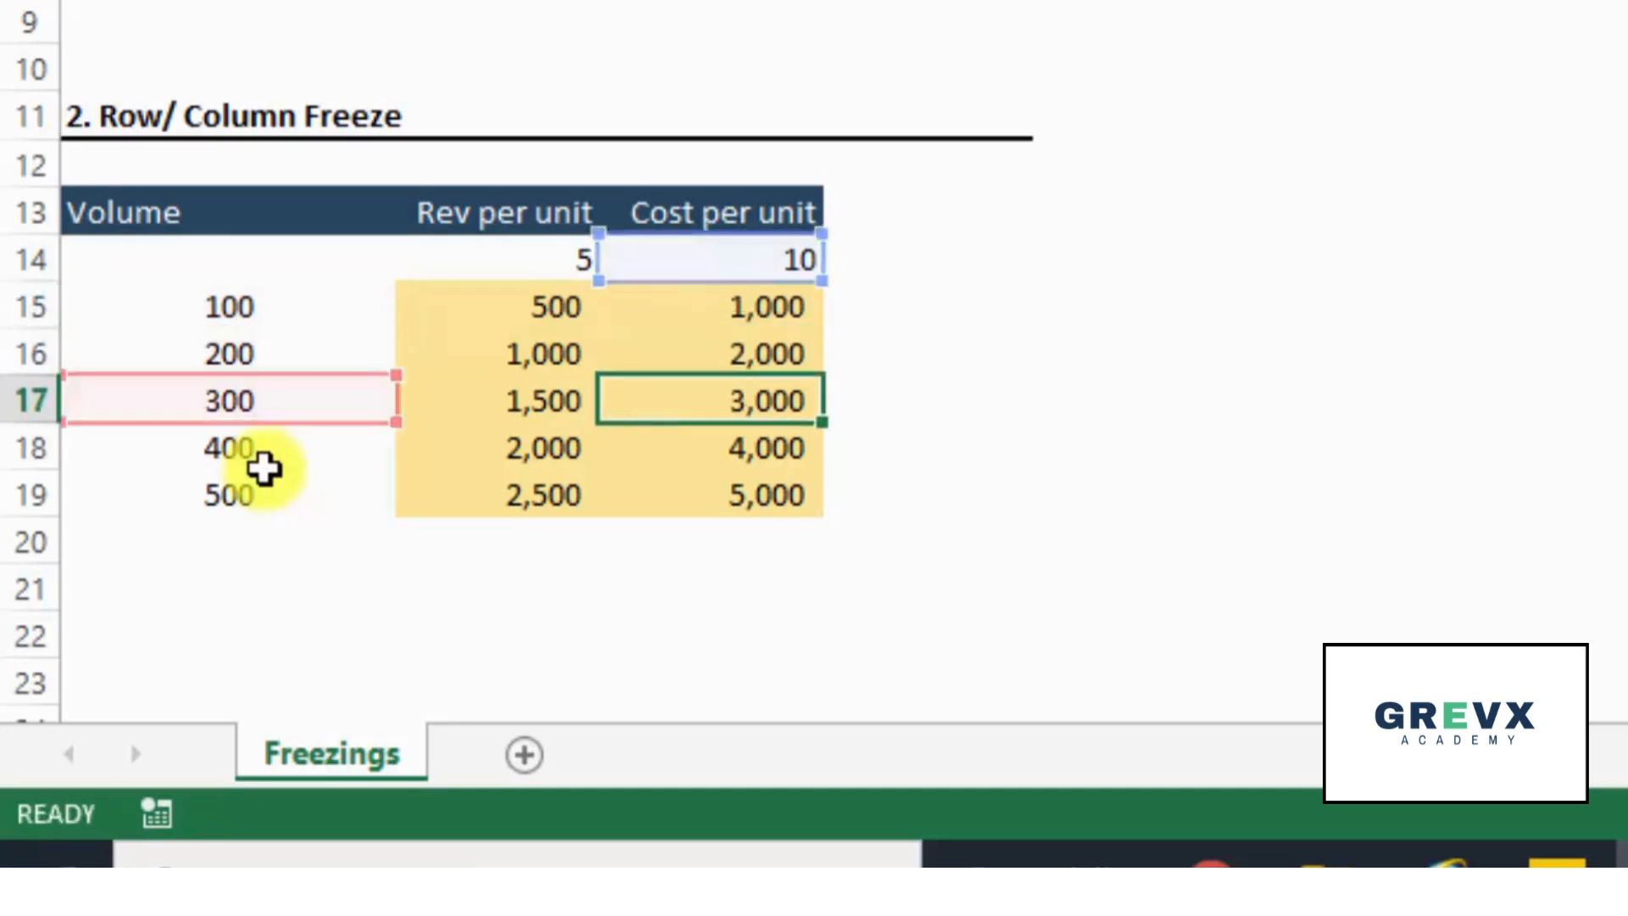
key("Escape")
key("Down")
key("F2")
key("Escape")
- Recheck the cost formulas from C17 back up to C15 and compare them with the revenue formula in B15
key("Up")
key("F2")
key("Escape")
key("Up")
key("F2")
key("Escape")
key("Up")
key("F2")
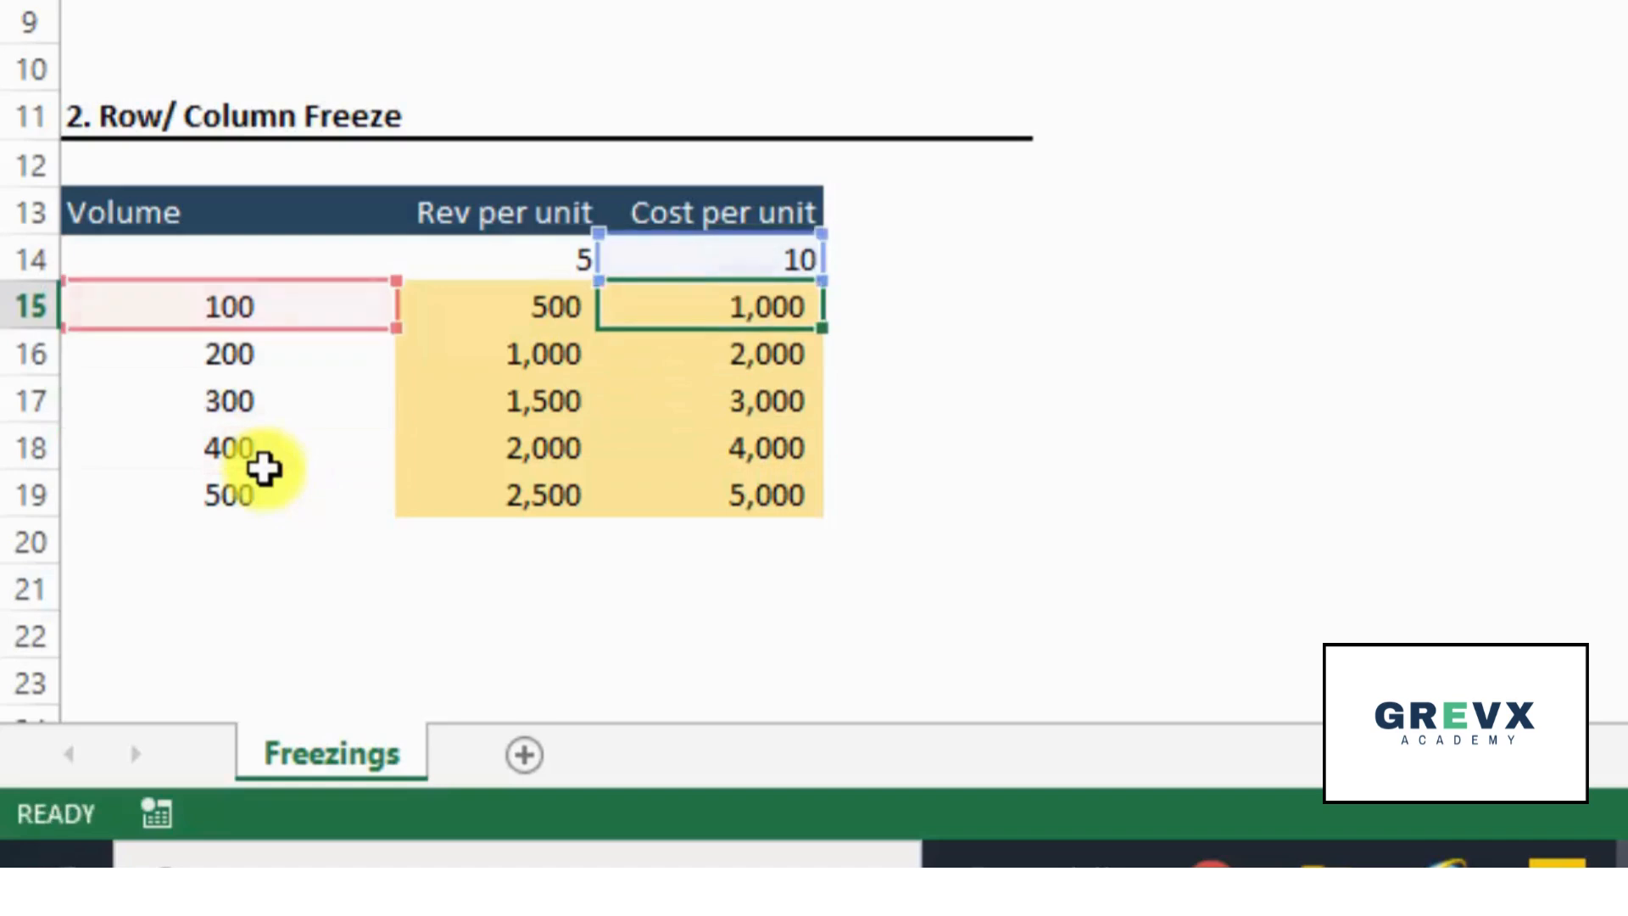
key("Escape")
key("Left")
key("F2")
key("Escape")
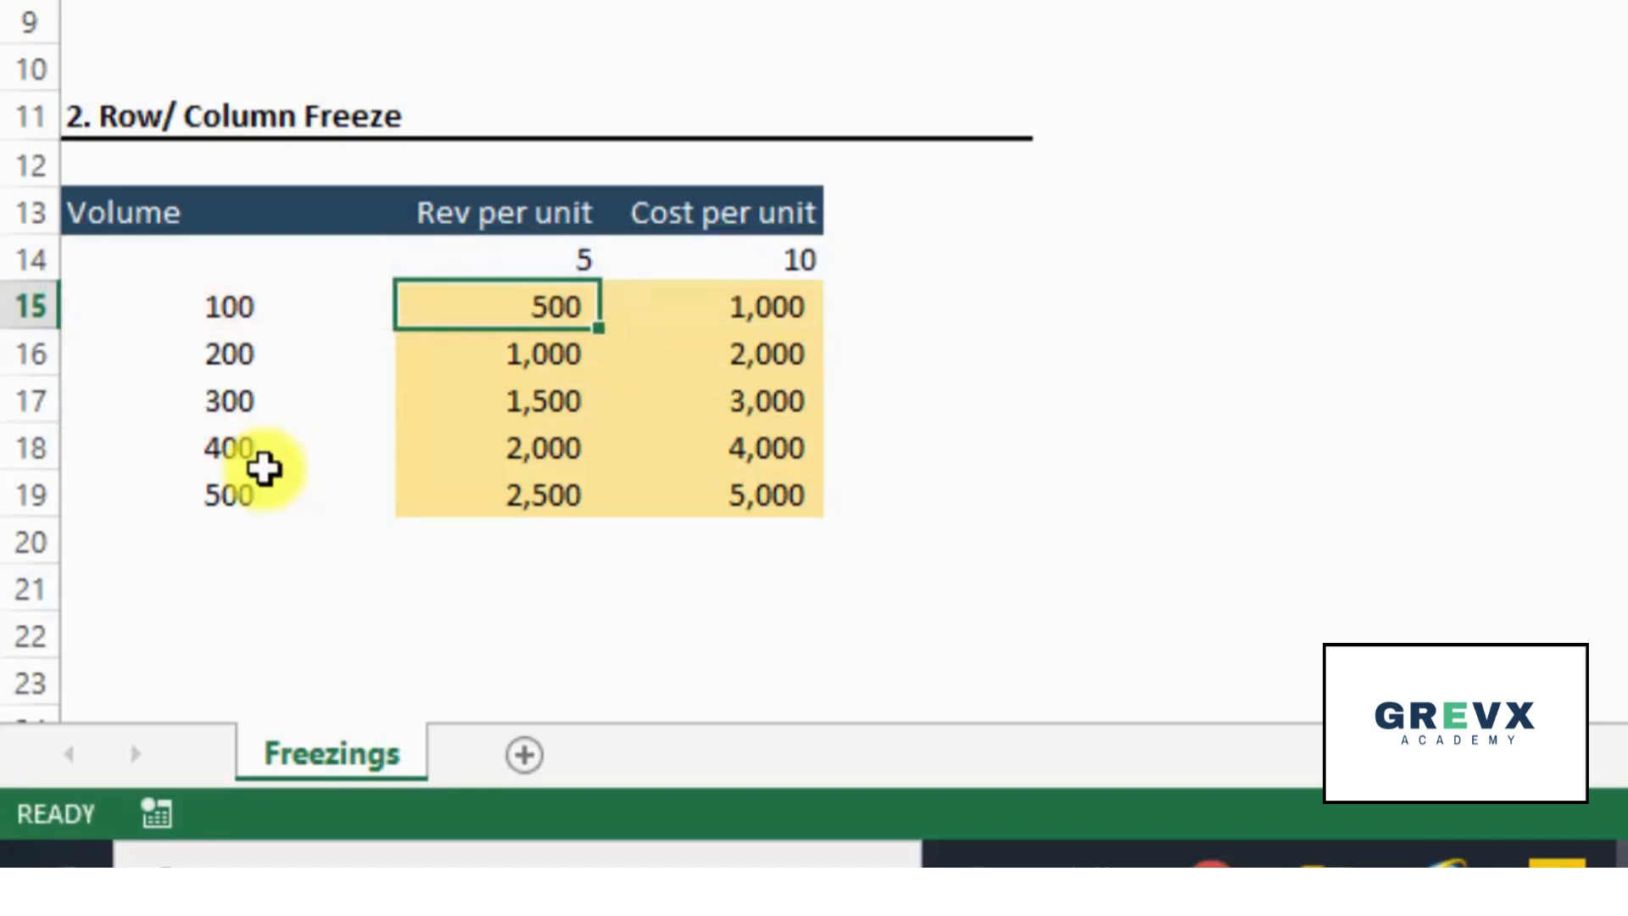
- Start a reference summary beside the tables by entering the label "F4 One time" in H5
left_click(810, 367)
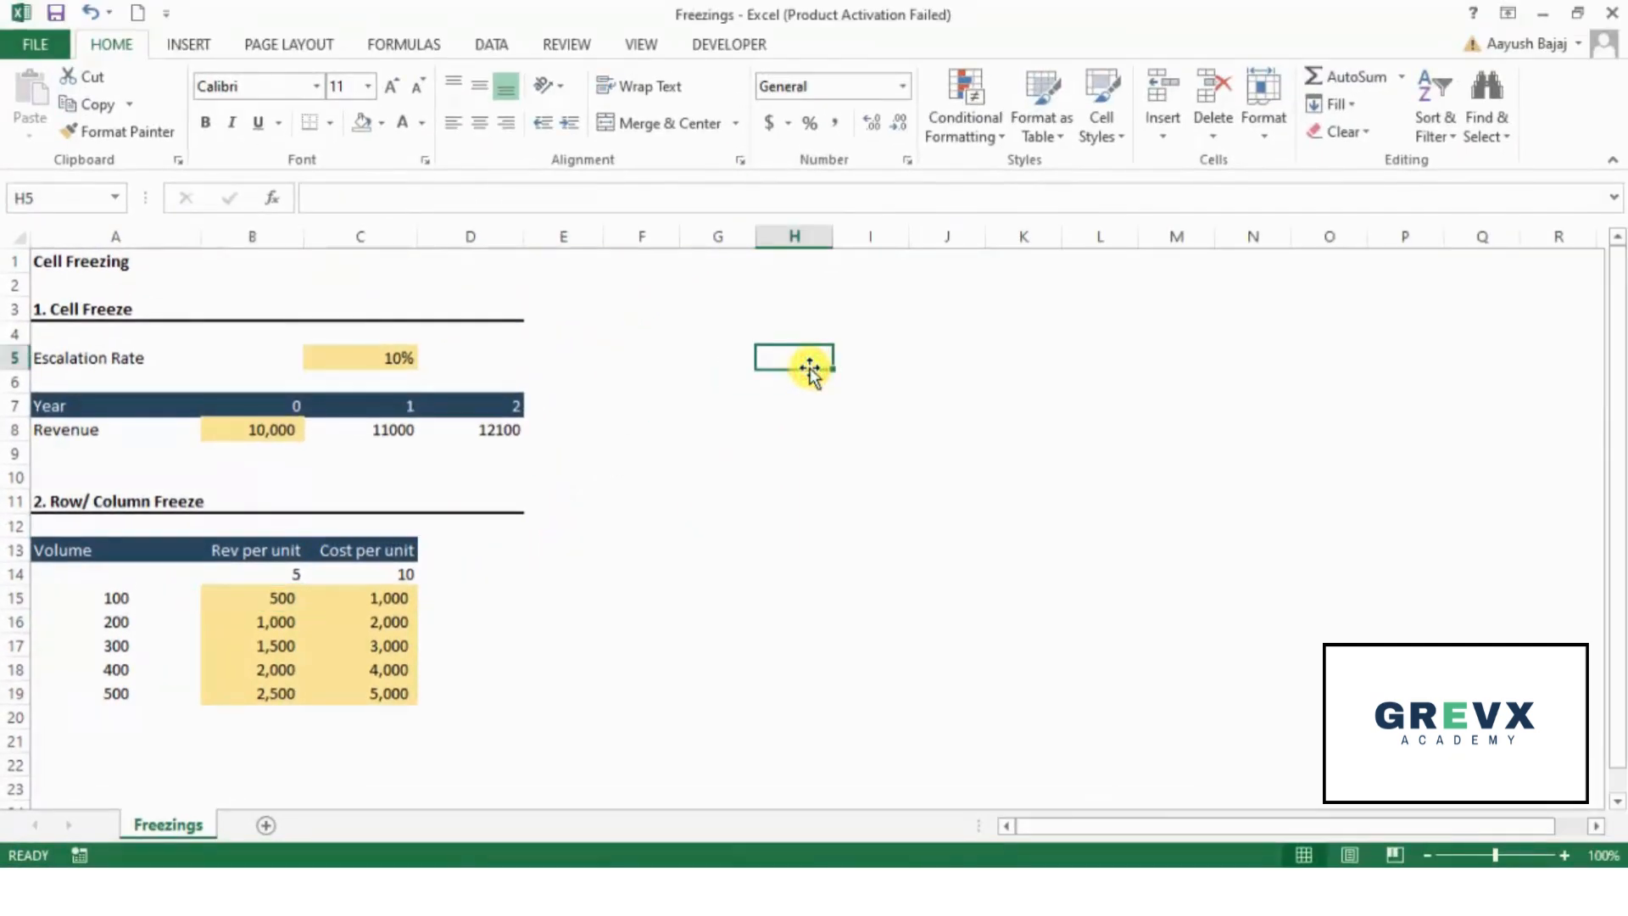
type("F4 O")
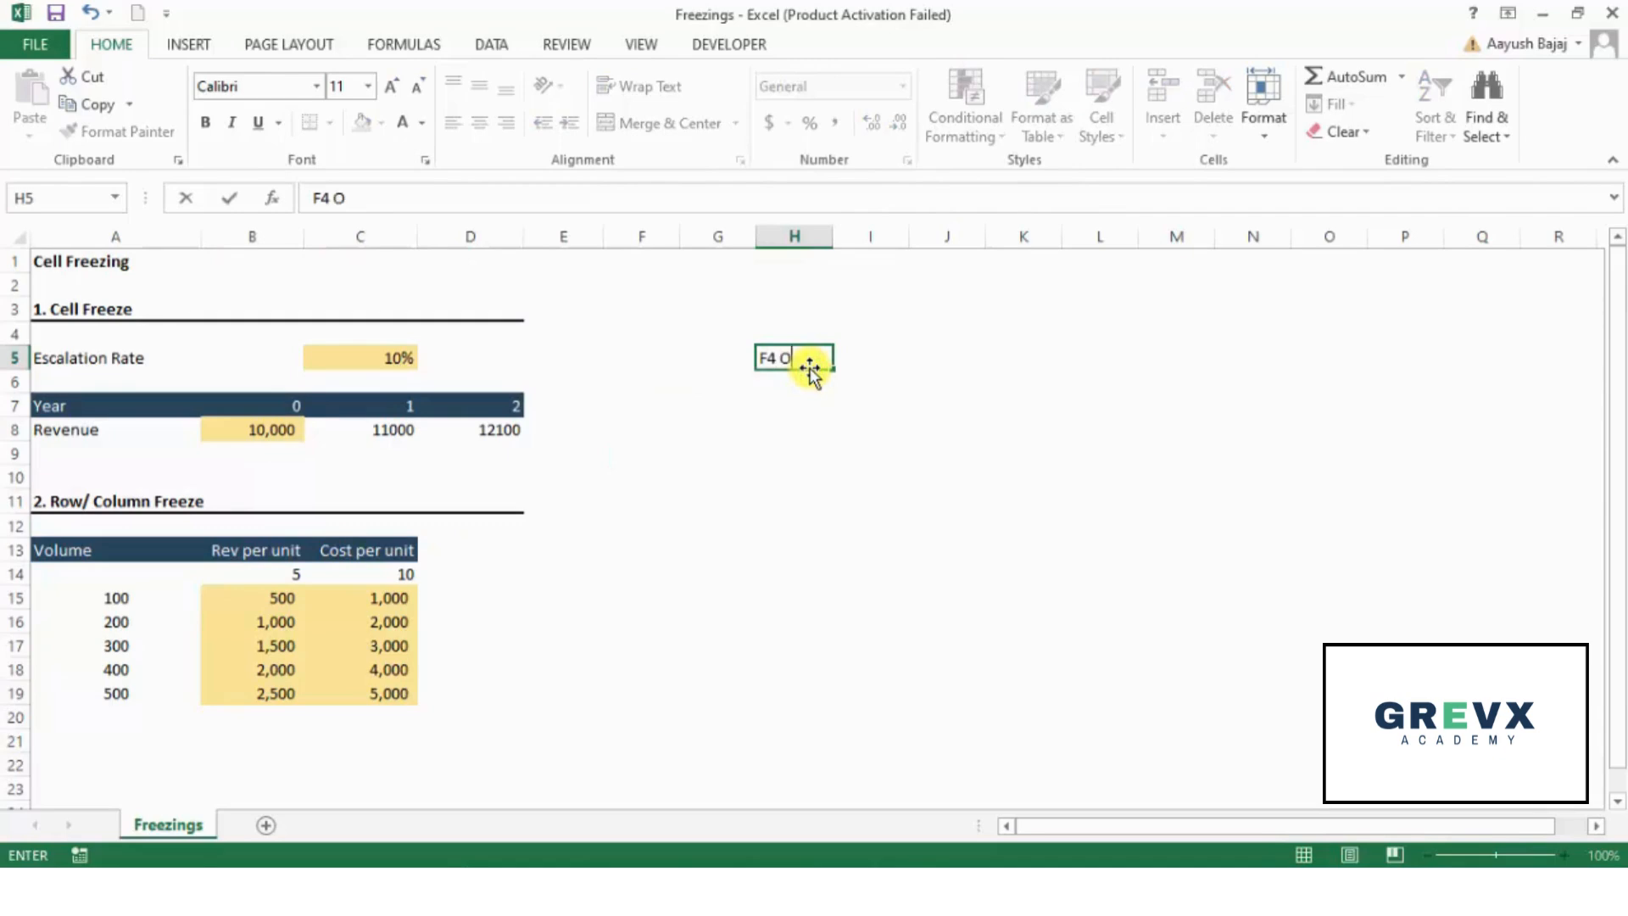
type("ne time")
key("Return")
- Enter the fully frozen example reference $B$5 in J5, in the same row as the "F4 One time" label
key("Up")
key("Right")
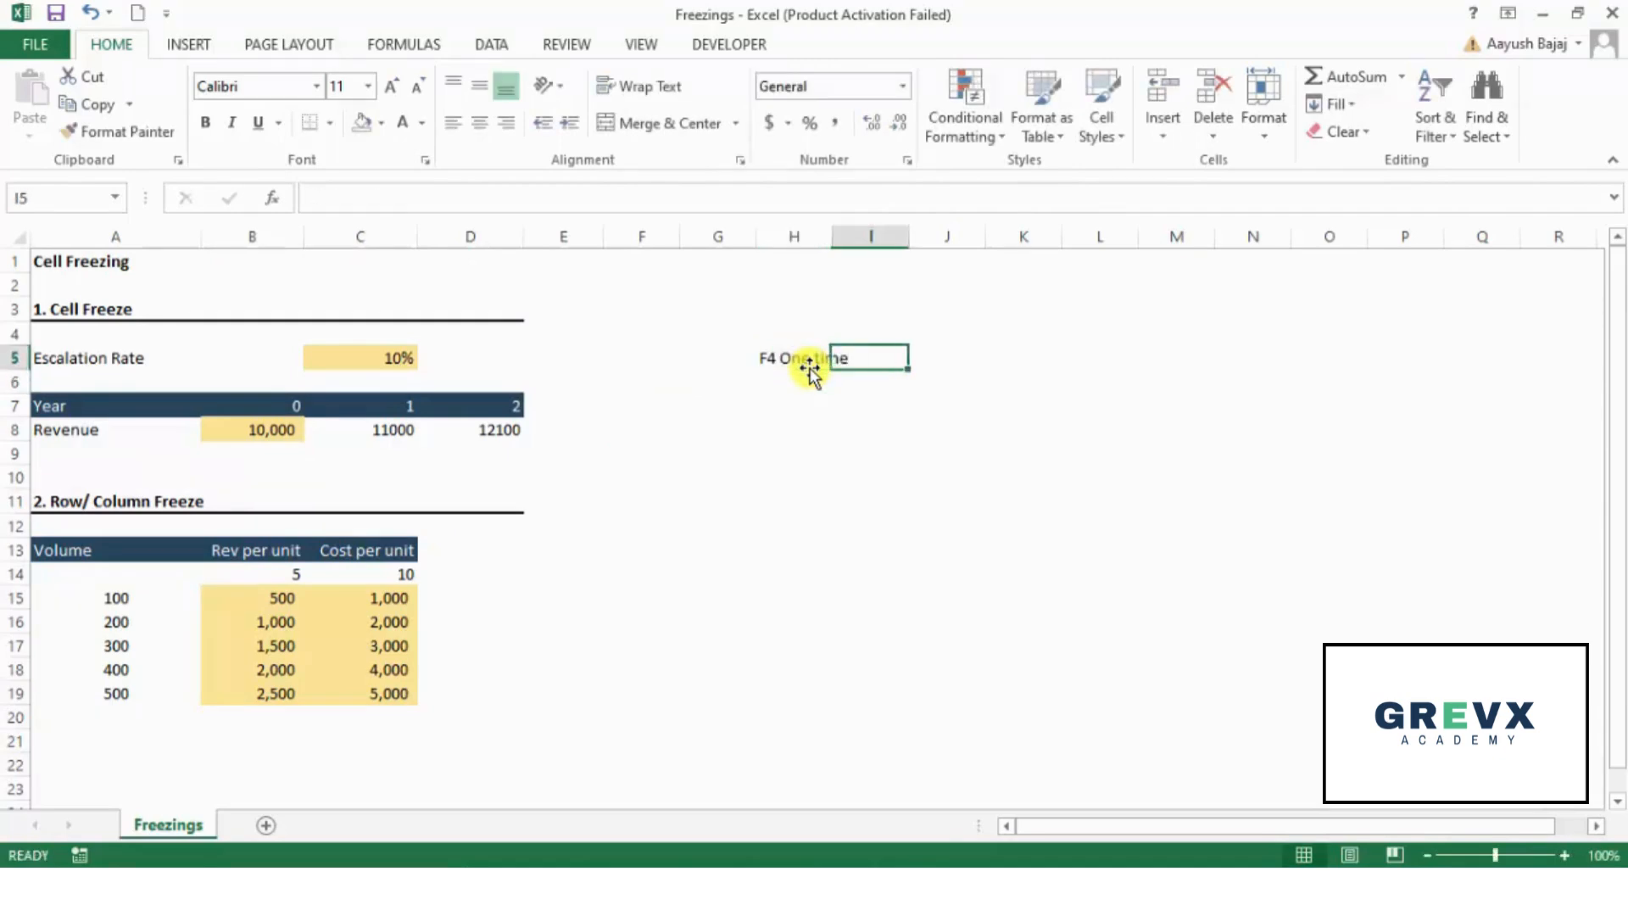
key("Right")
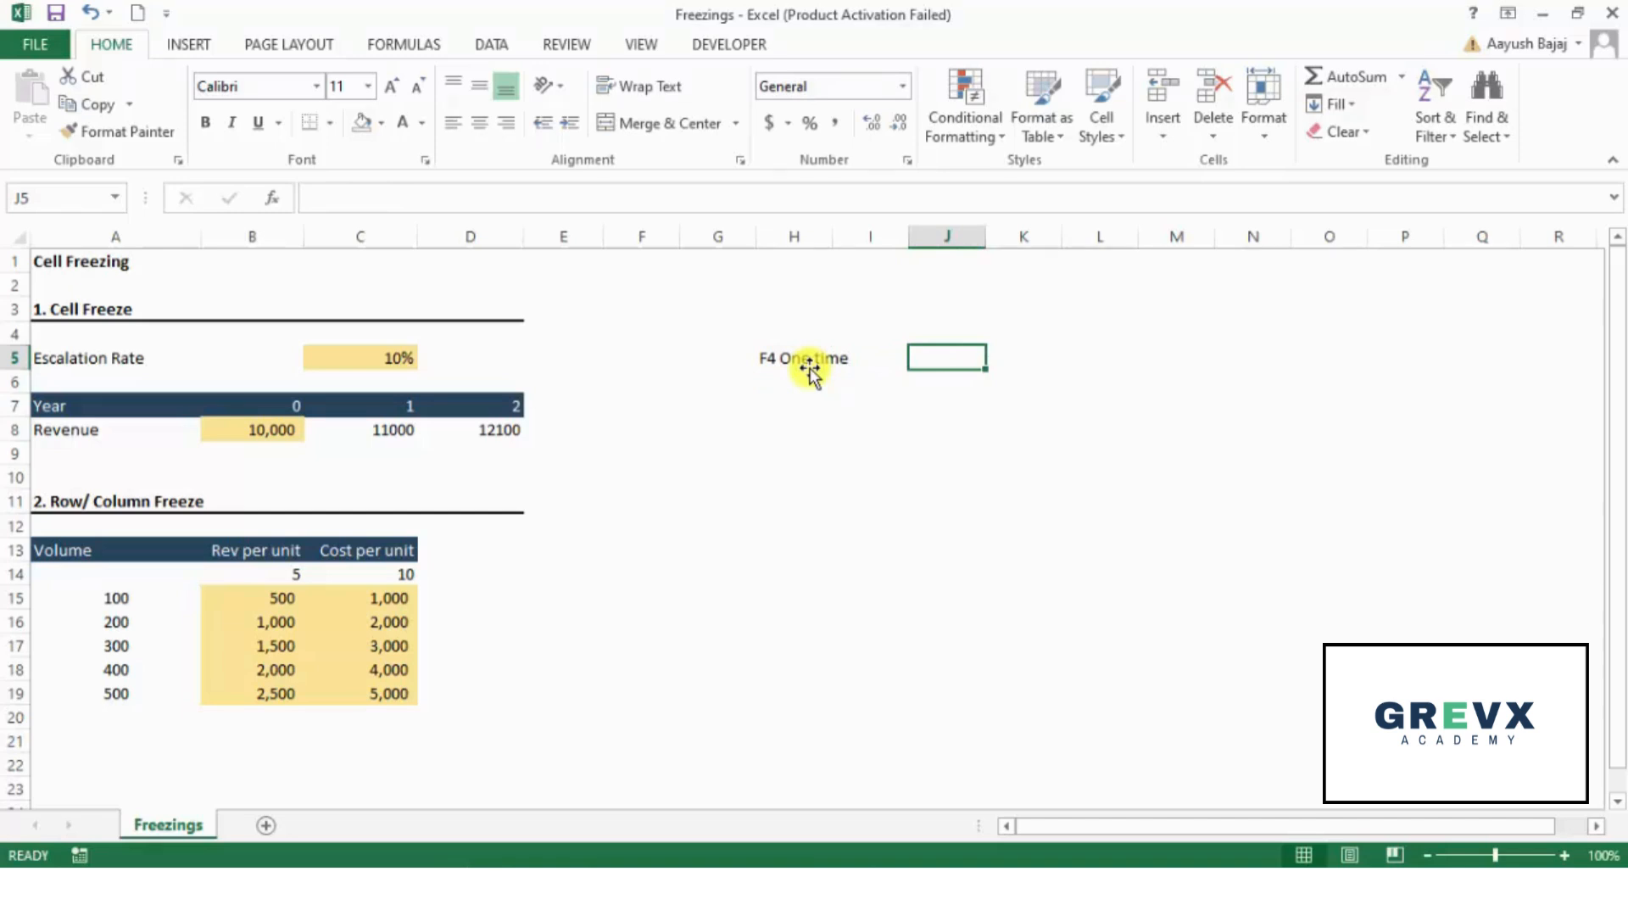
type("$")
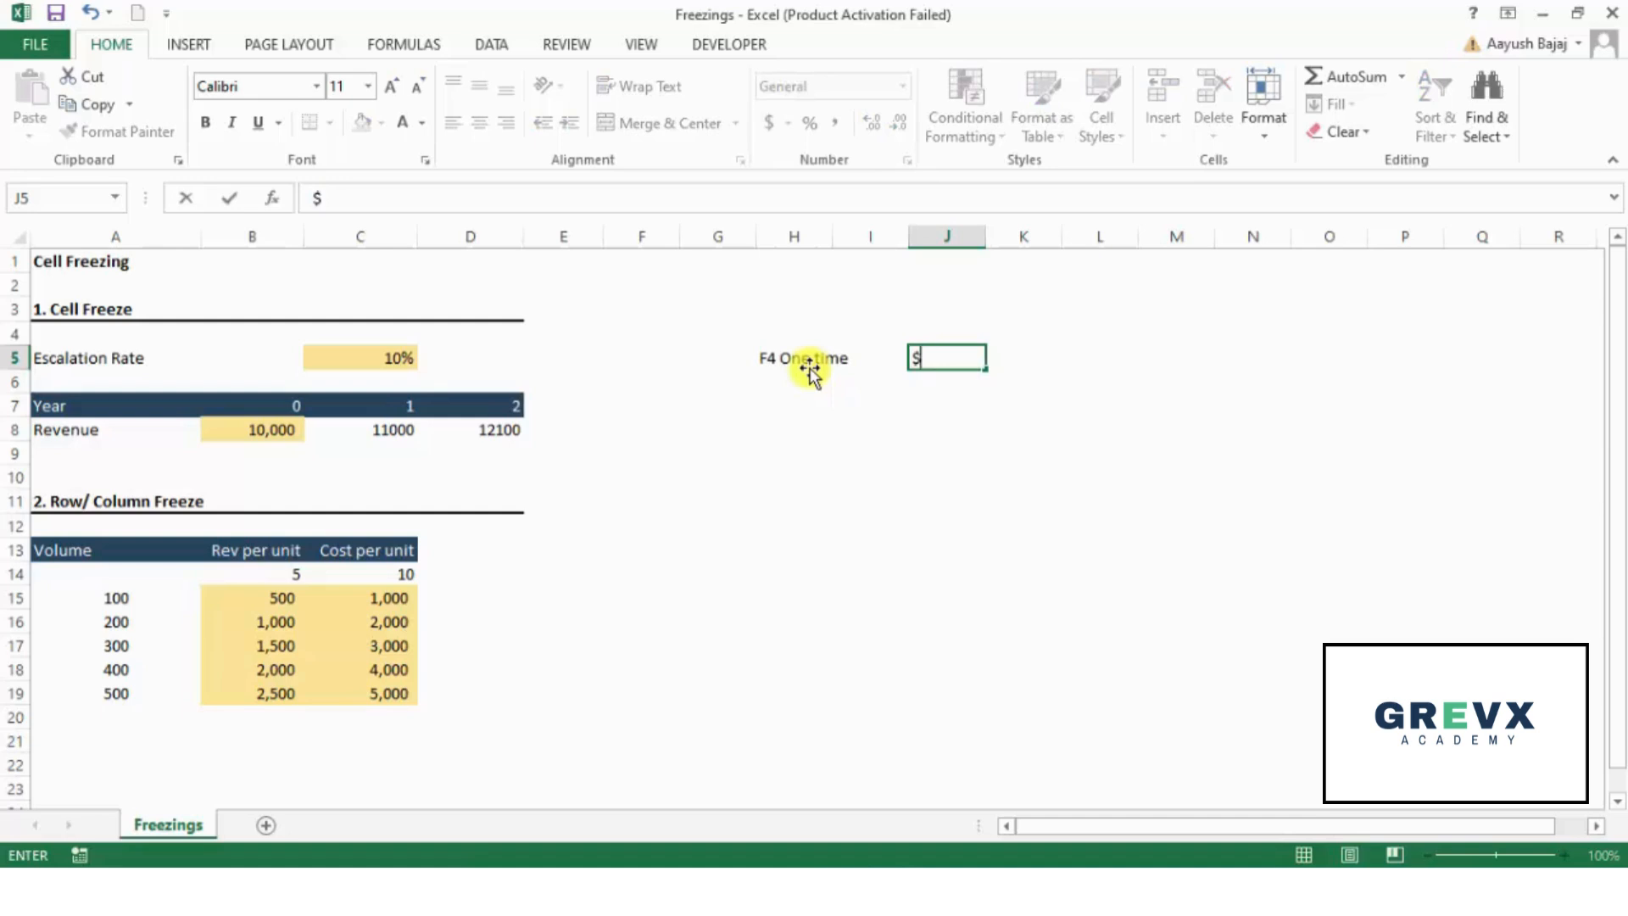
type("B$5")
key("Return")
- Enter the description "Cell freeze" in K5, next to the $B$5 example
key("Up")
key("Right")
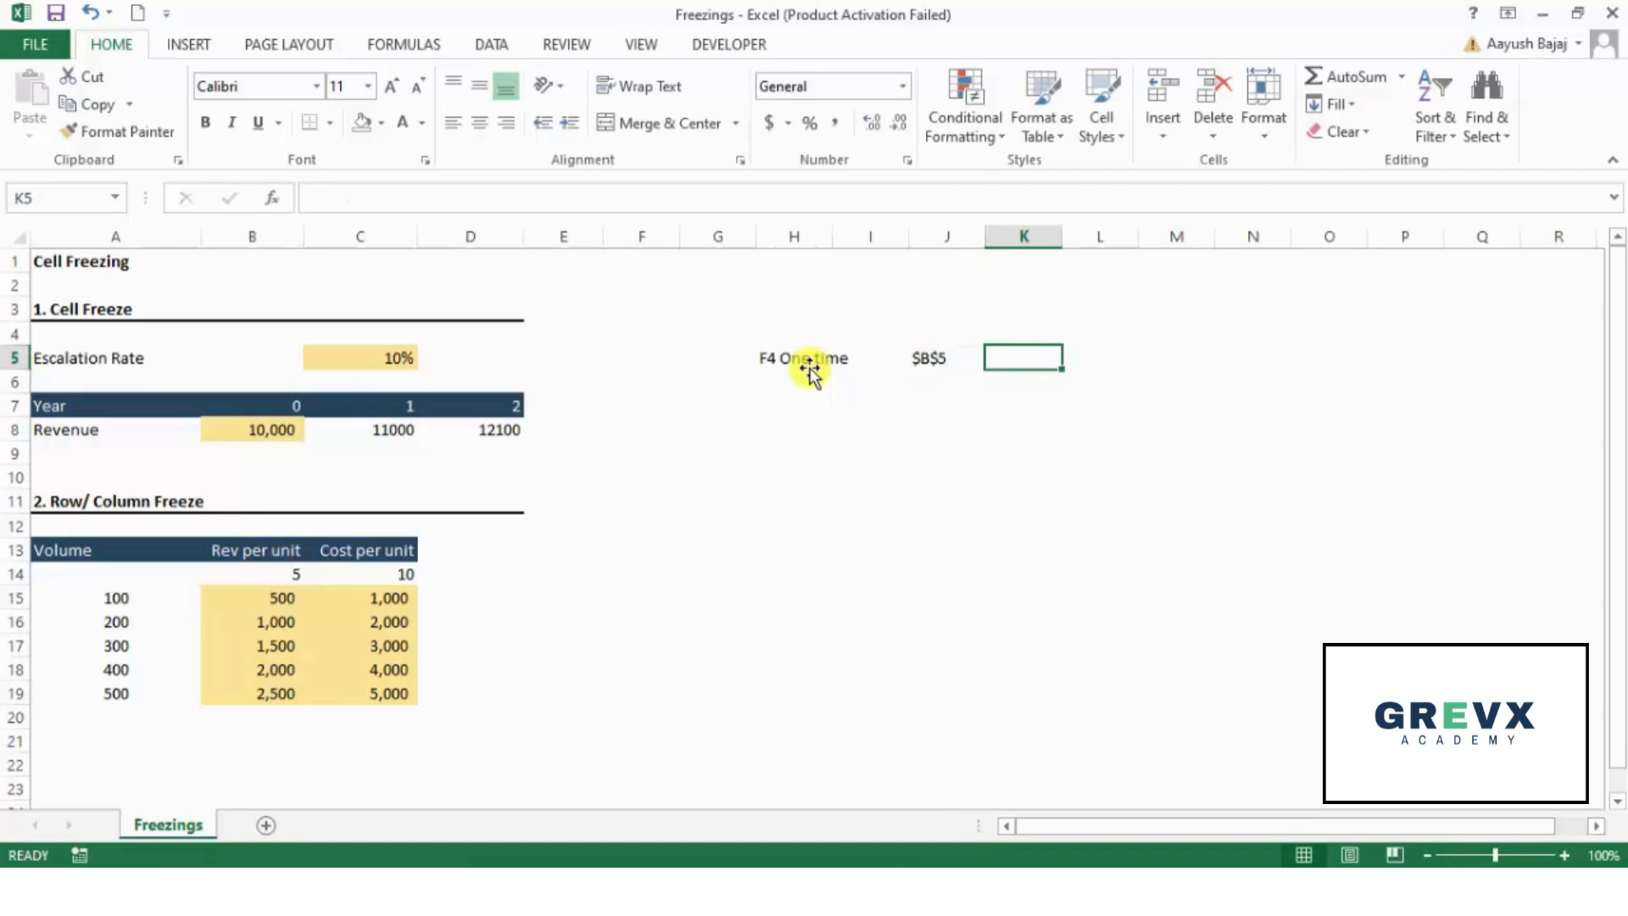
type("Cell freez")
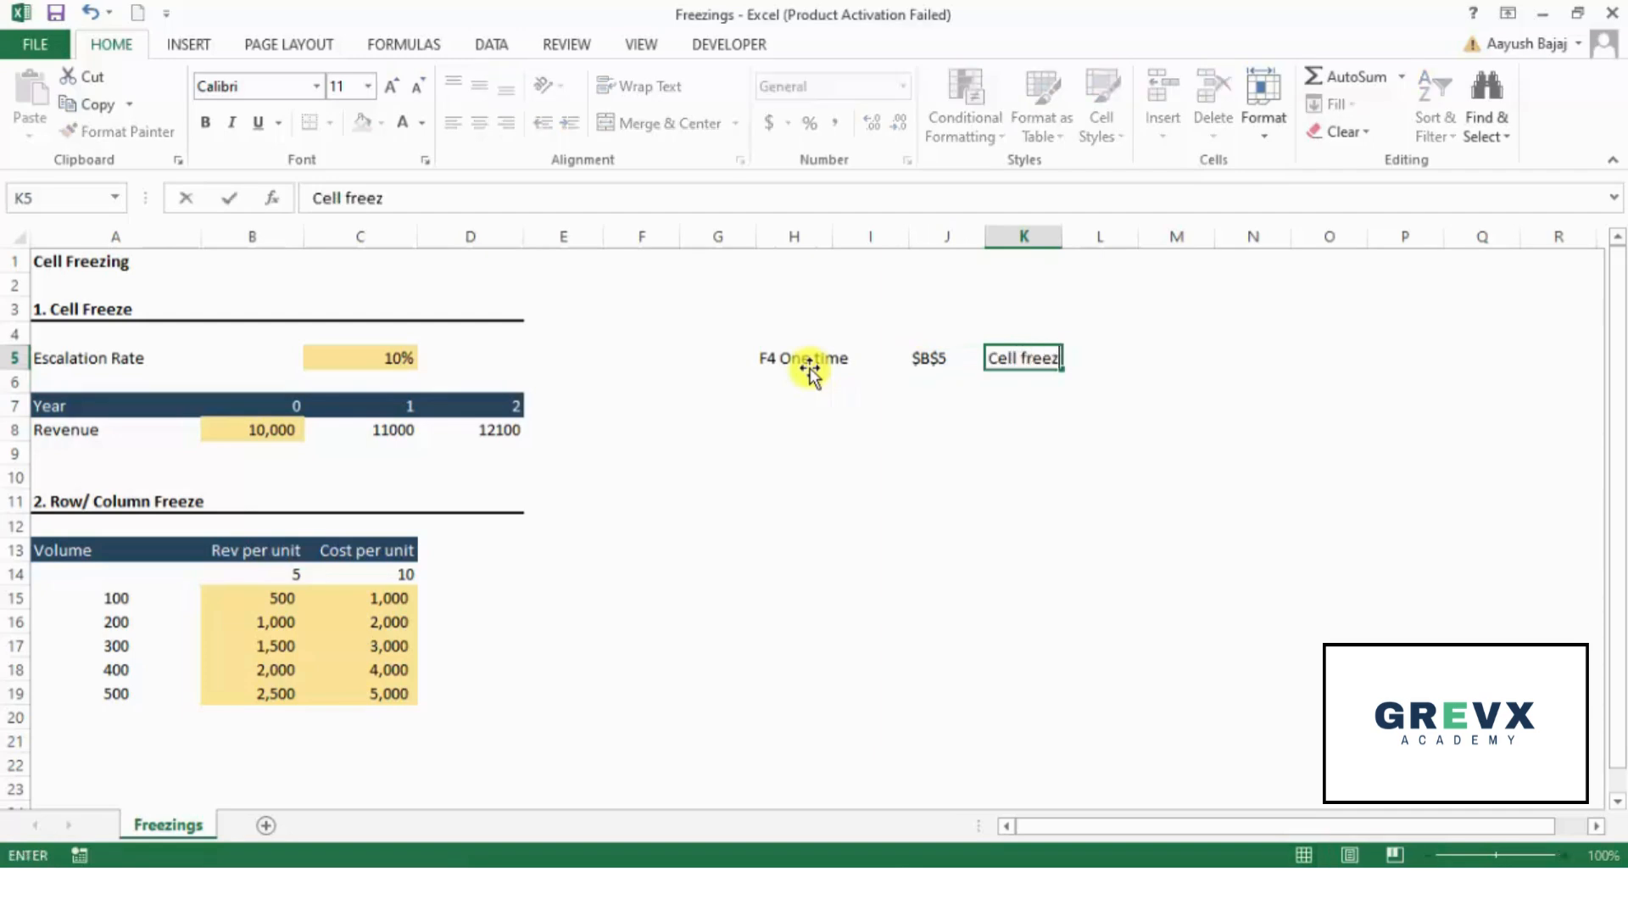
type("e")
key("Return")
- Copy the H5 label down into H6 and edit the copy to read "F4 two times"
key("Left")
key("Left")
key("Left")
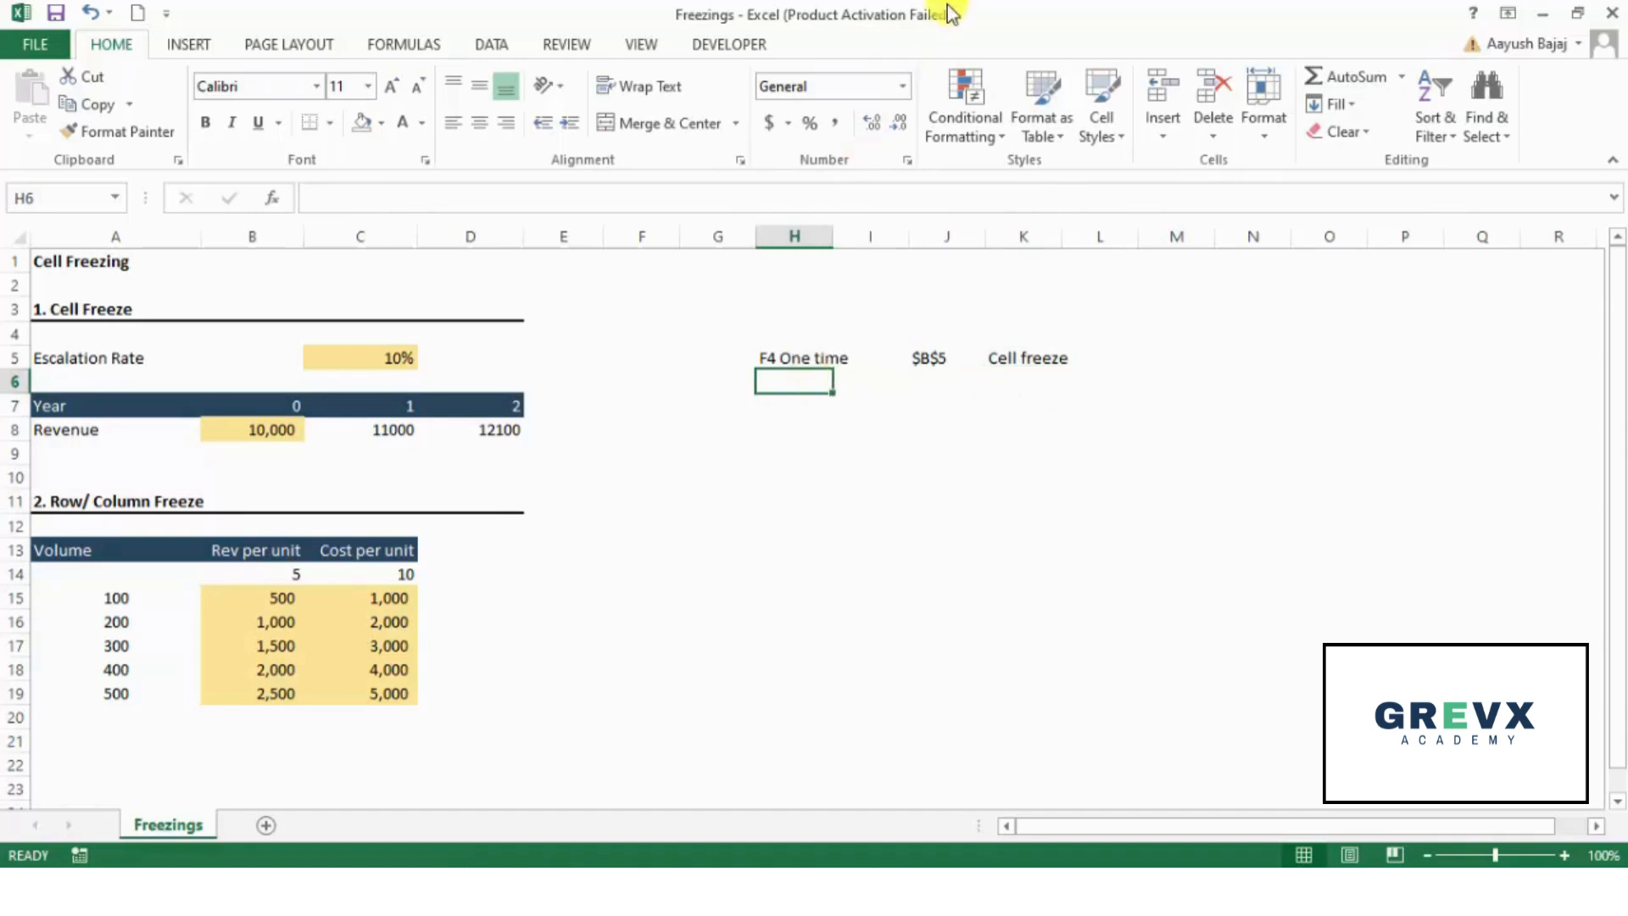
key("ctrl+d")
key("F2")
key("ctrl+Left")
key("ctrl+Left")
key("ctrl+shift+Right")
key("shift+Left")
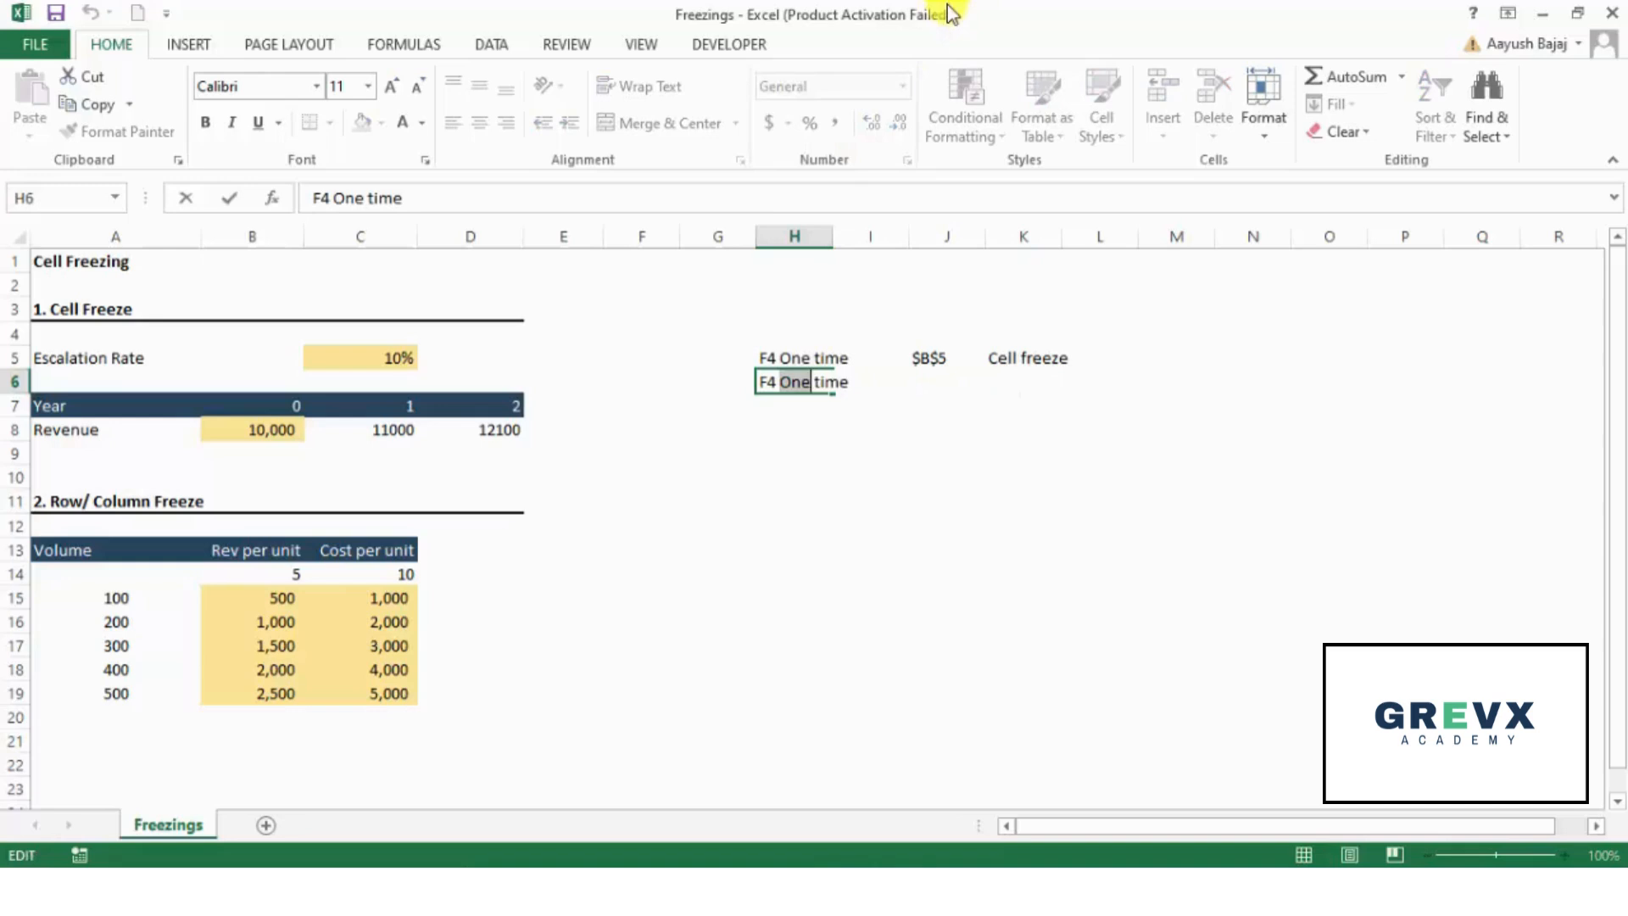
type("two")
key("ctrl+Right")
key("ctrl+Right")
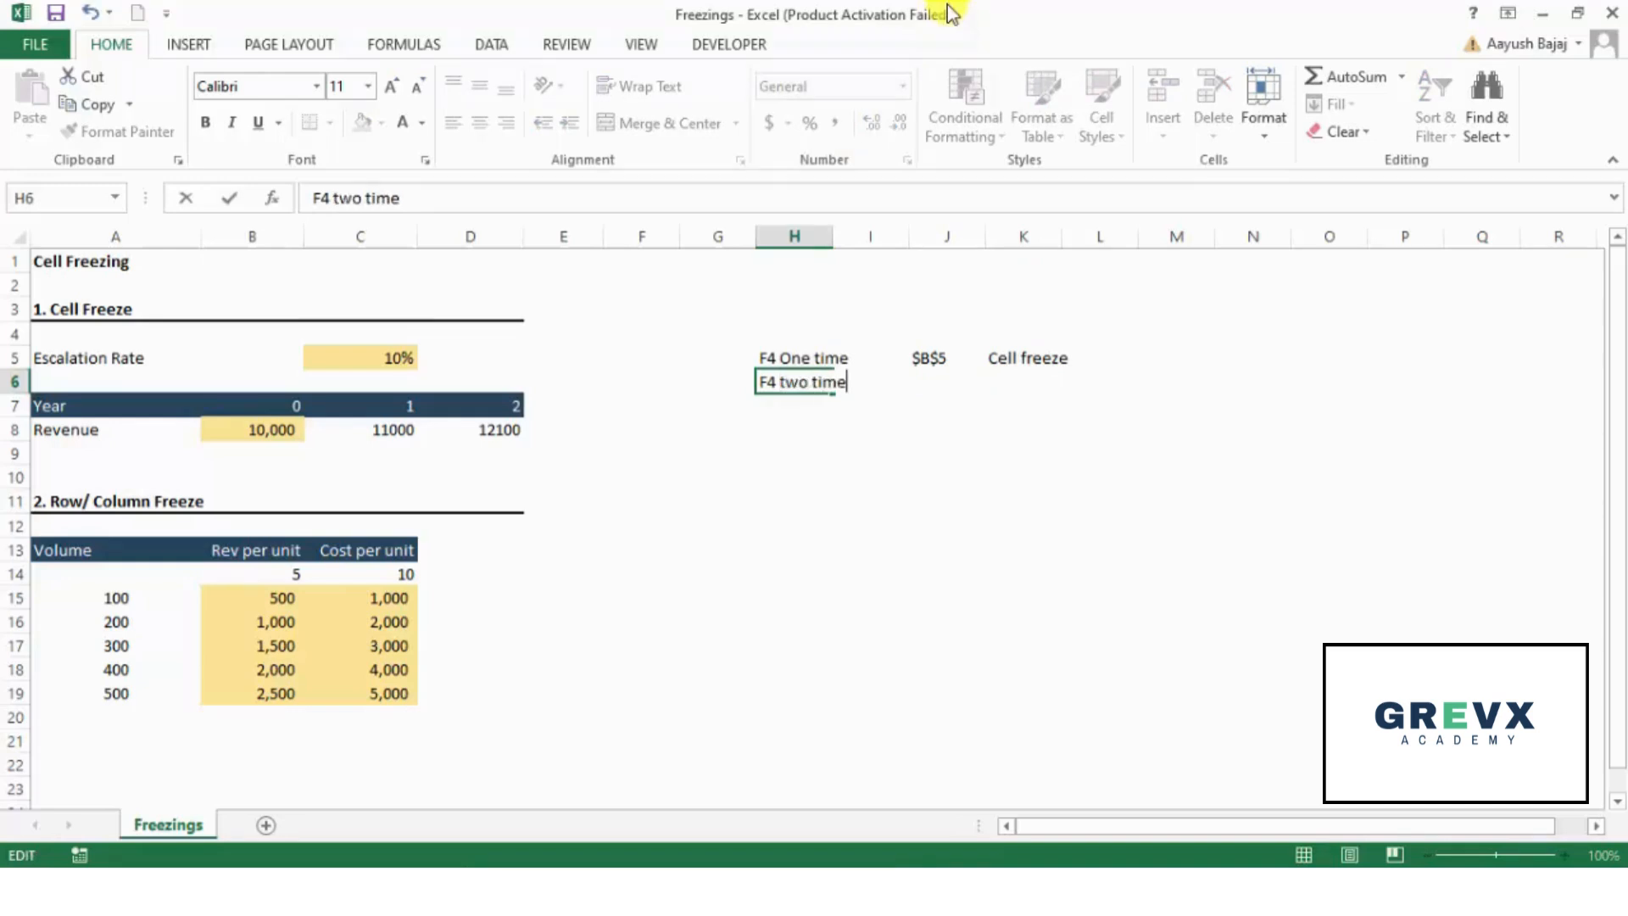
type("s")
key("Return")
- Copy the example reference from J5 down into J6 and change it to B$5
key("Up")
key("Right")
key("Right")
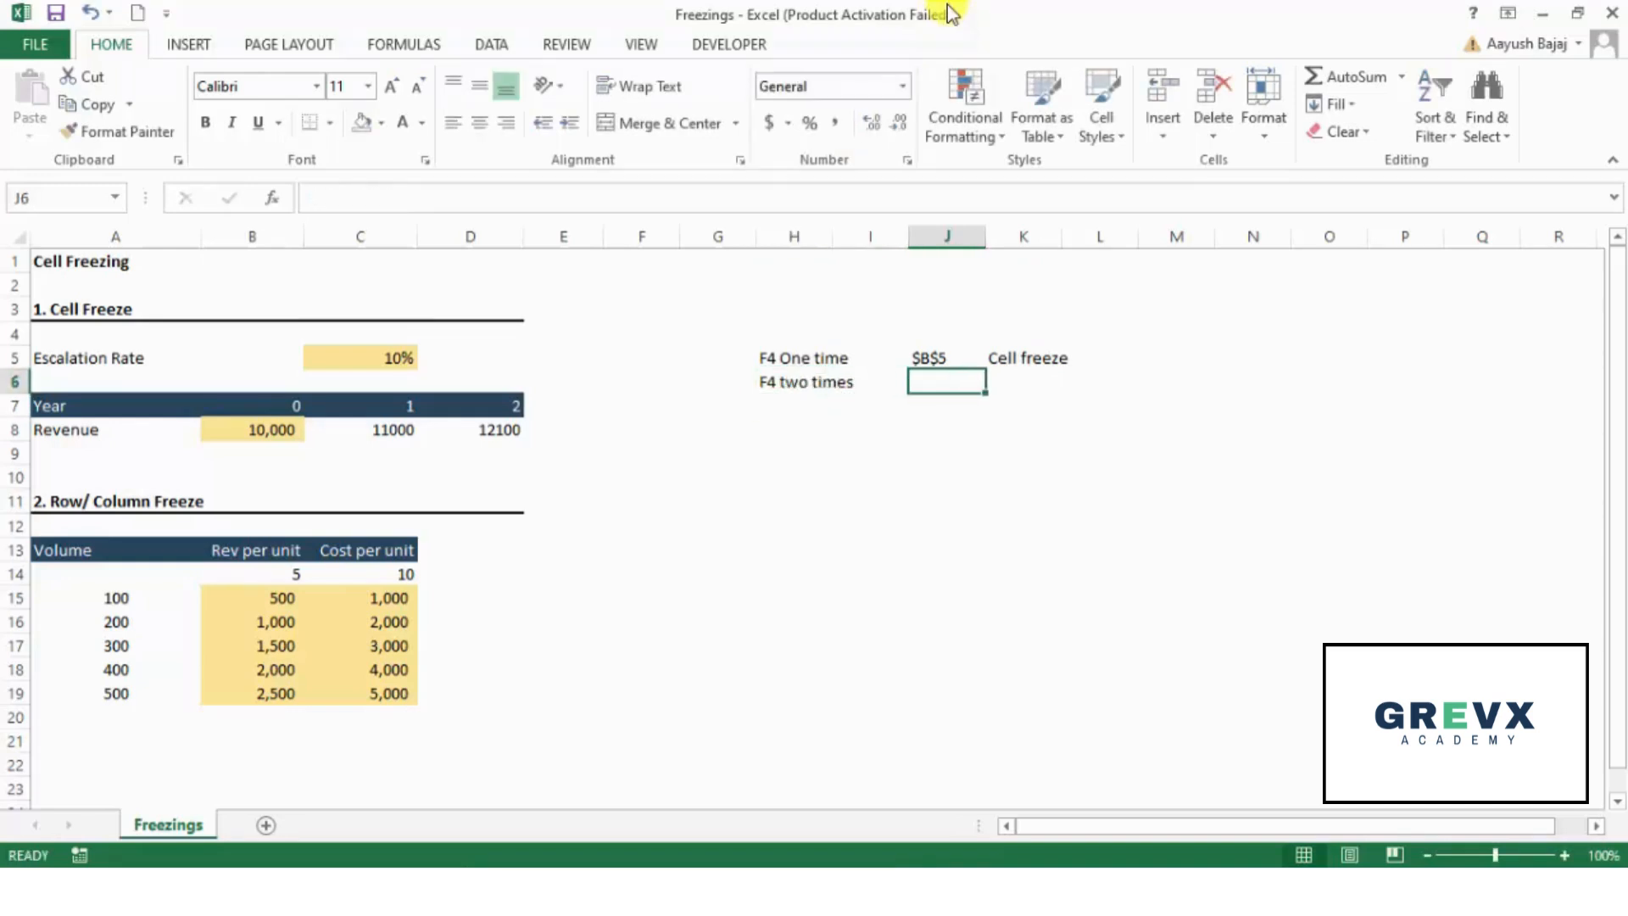
key("ctrl+d")
key("F2")
key("Home")
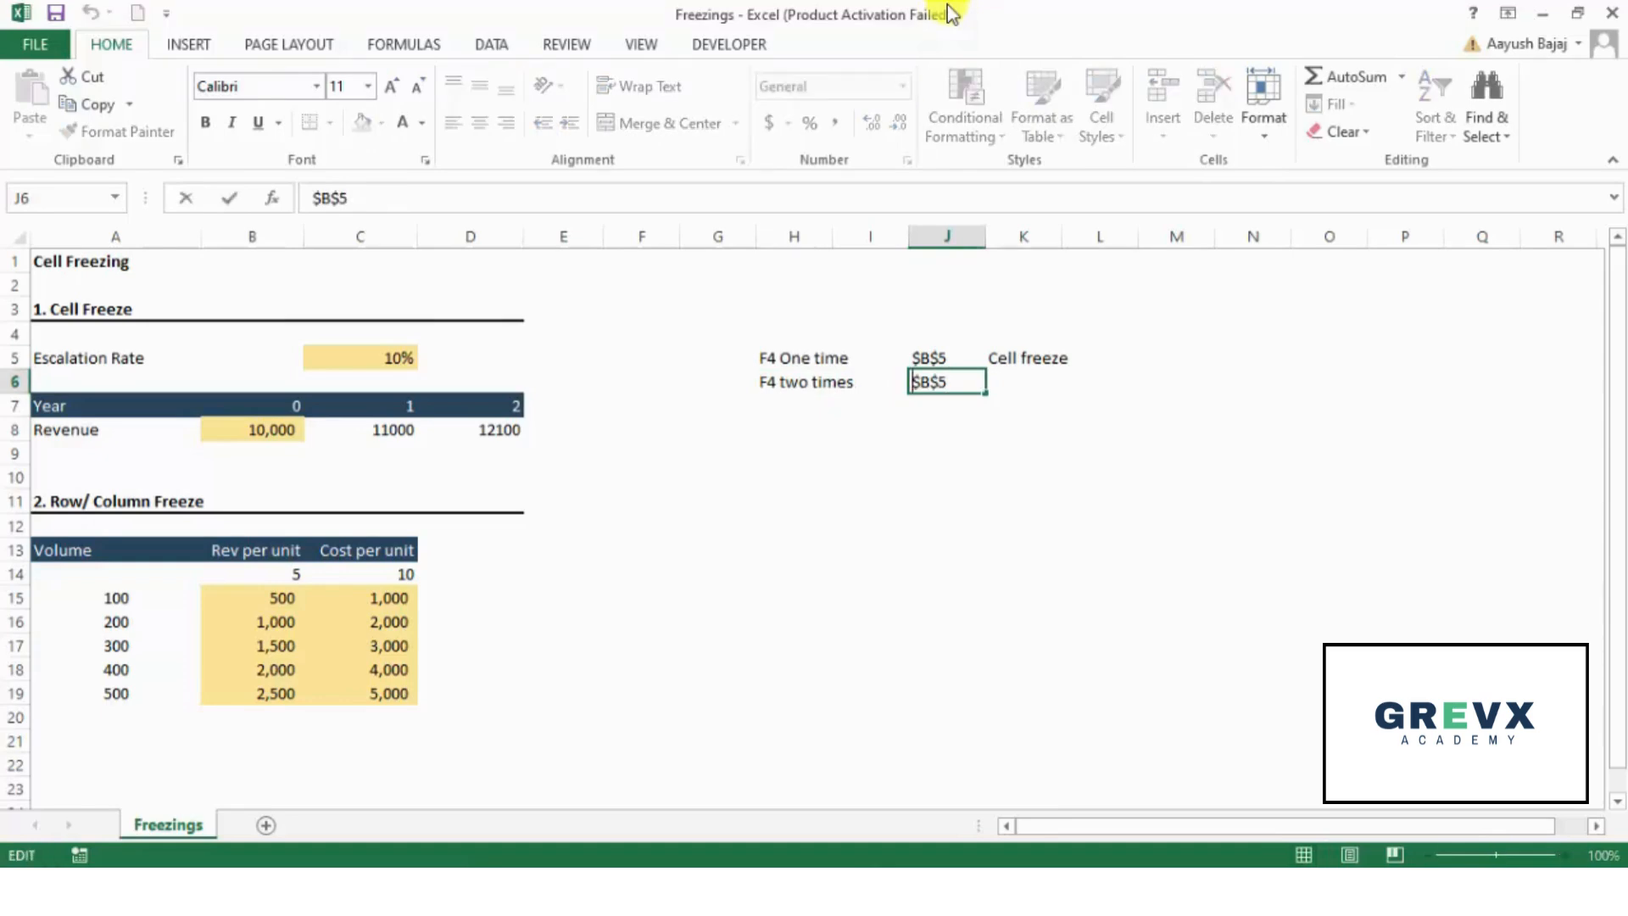
key("Right")
key("BackSpace")
key("Return")
- Enter the description "Row freeze" in K6, next to the B$5 example
key("Up")
key("Right")
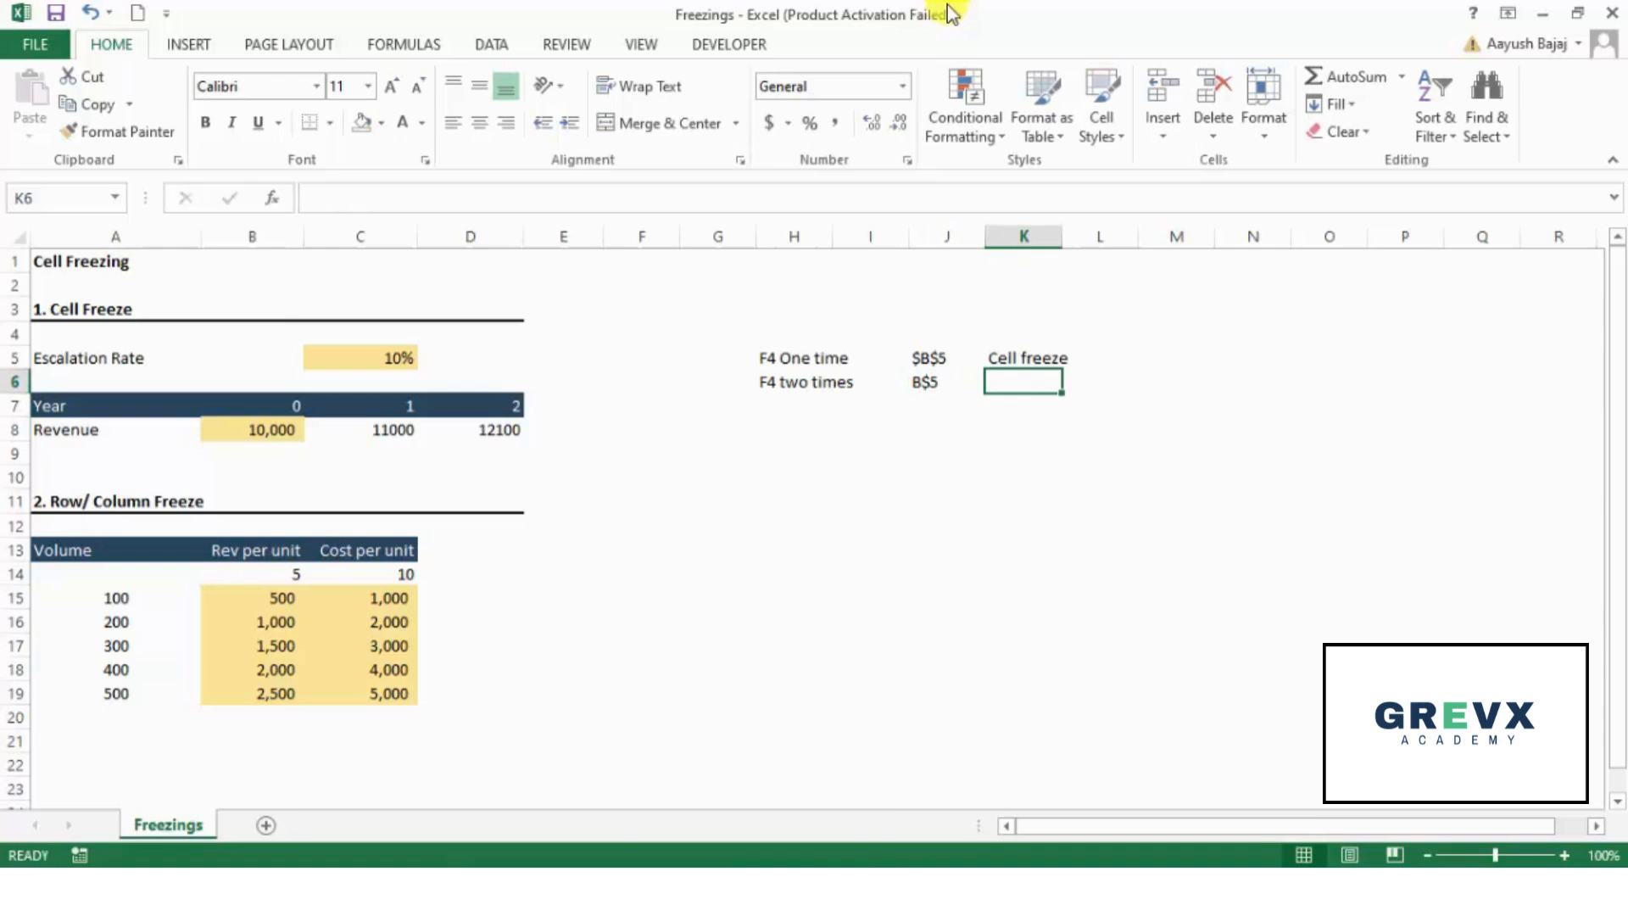
type("Row")
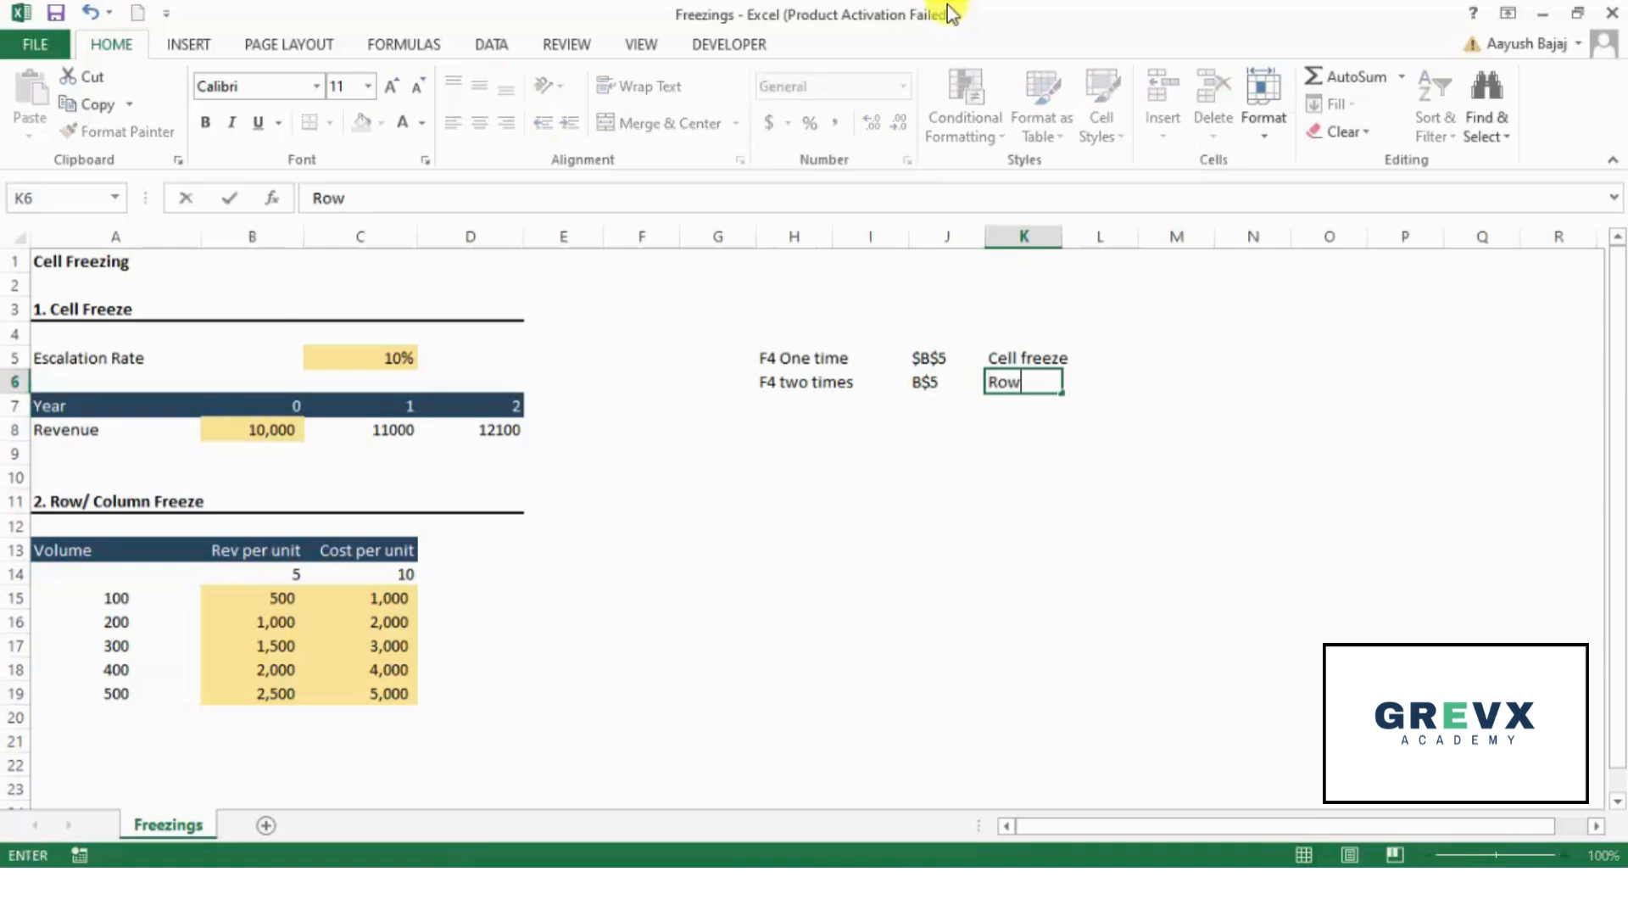
type(" freeze")
key("Return")
- Copy the H6 label down into H7 and edit the copy to read "F4 three times"
key("Left")
key("Left")
key("Left")
key("ctrl+d")
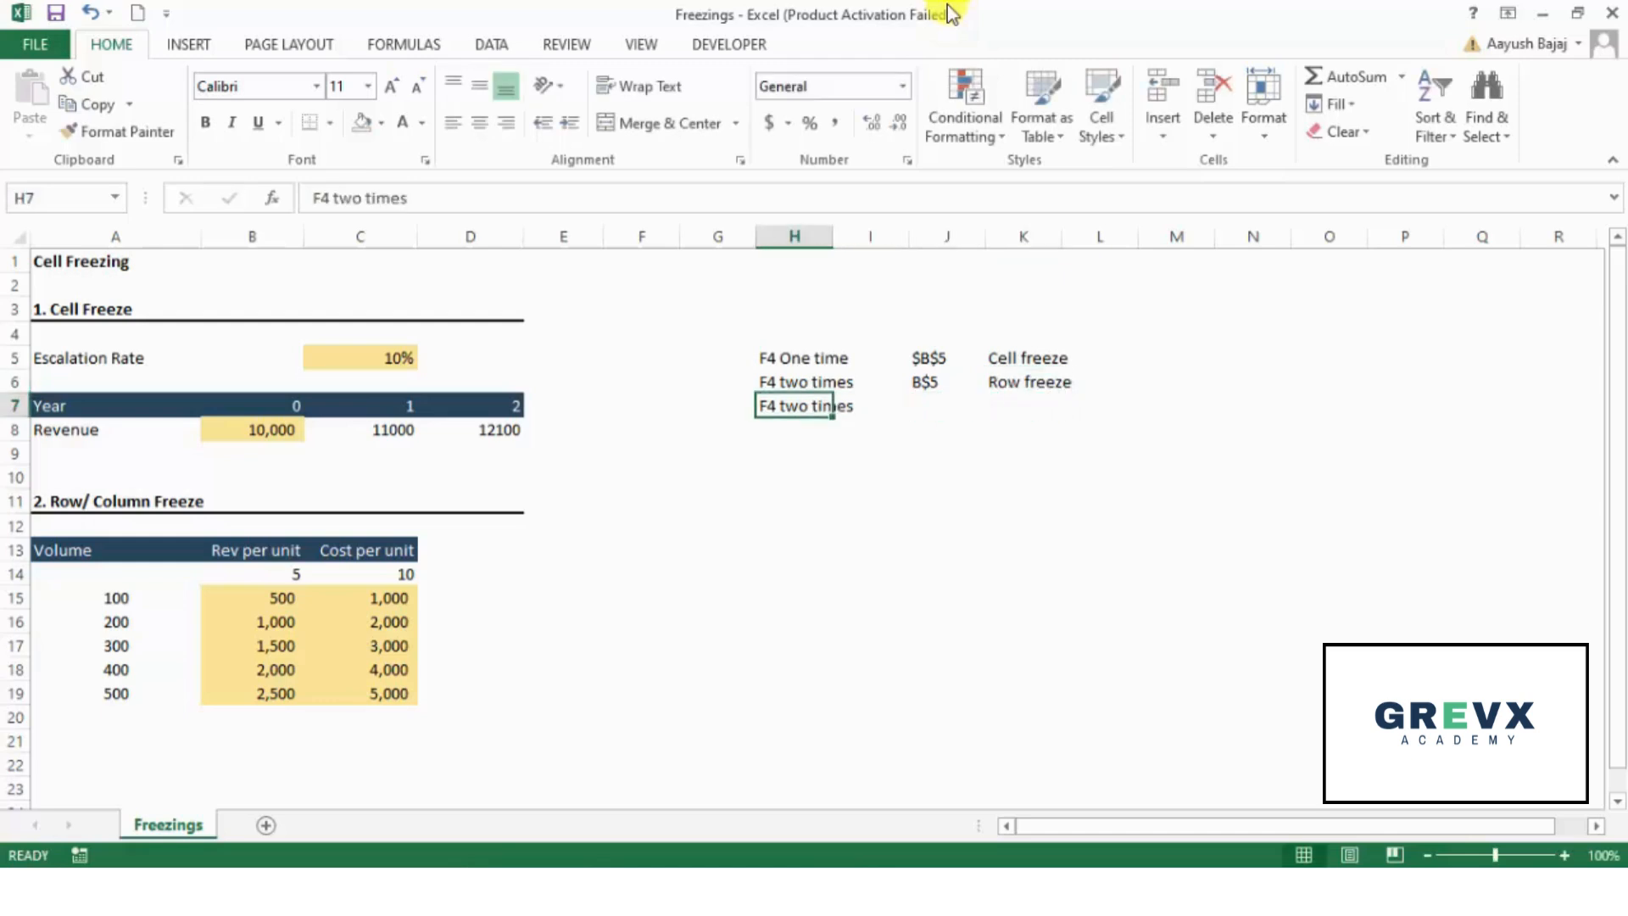
key("F2")
key("ctrl+Left")
key("ctrl+Left")
key("ctrl+shift+Right")
key("shift+Left")
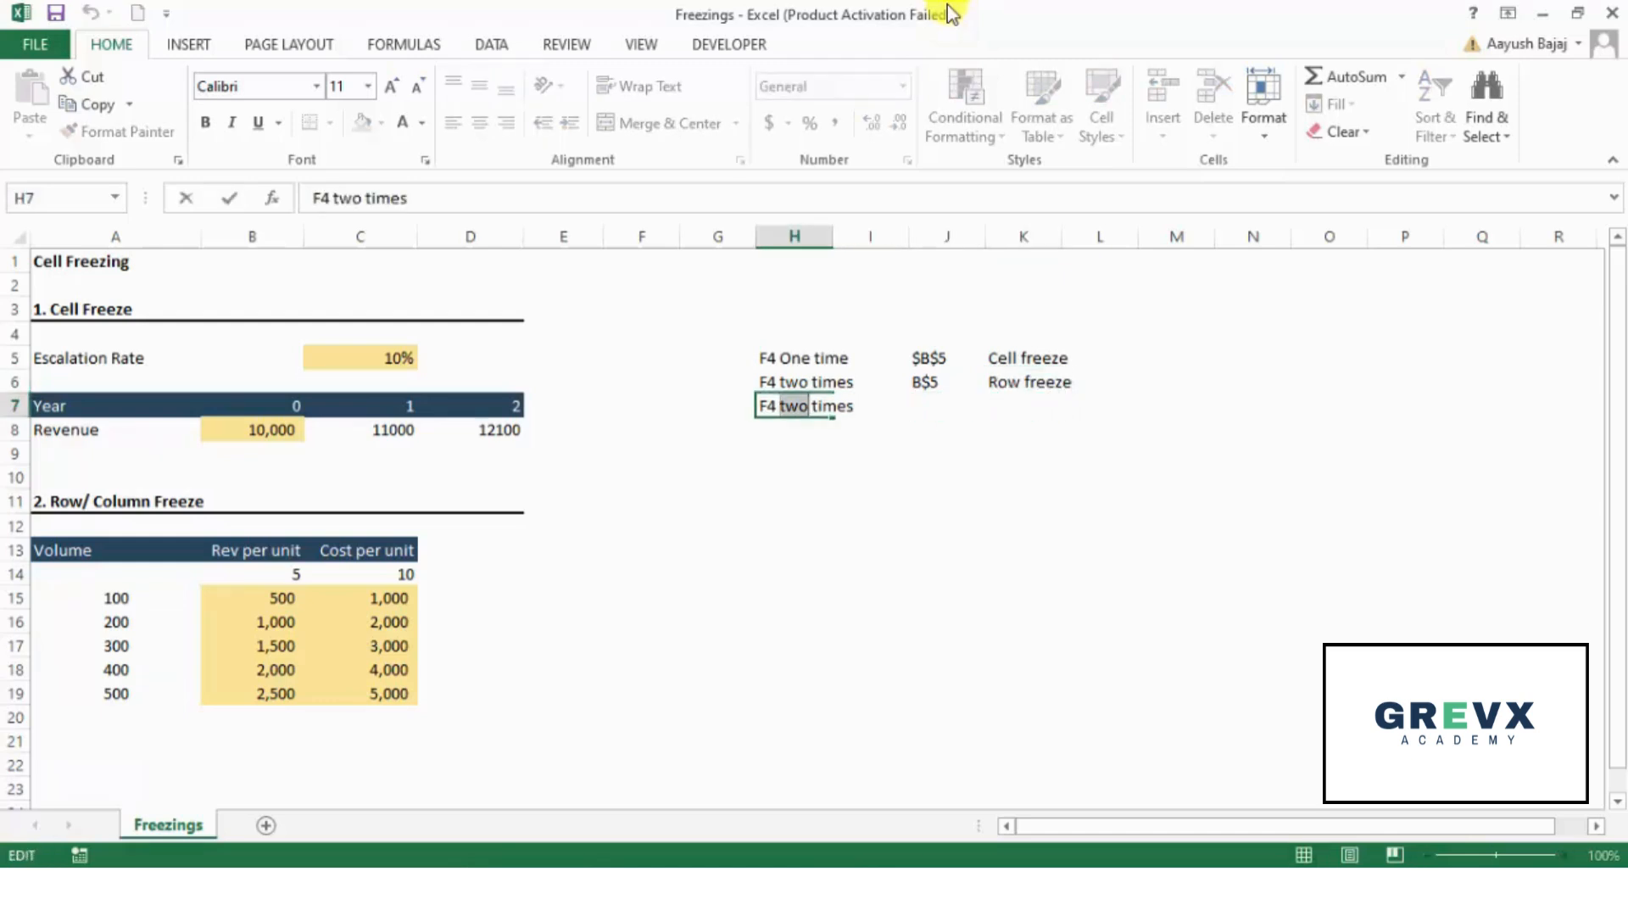
type("three")
key("Return")
- Fill J7 with the column-frozen example reference $B5, in the same row as the "F4 three times" label
key("Up")
key("Right")
key("Right")
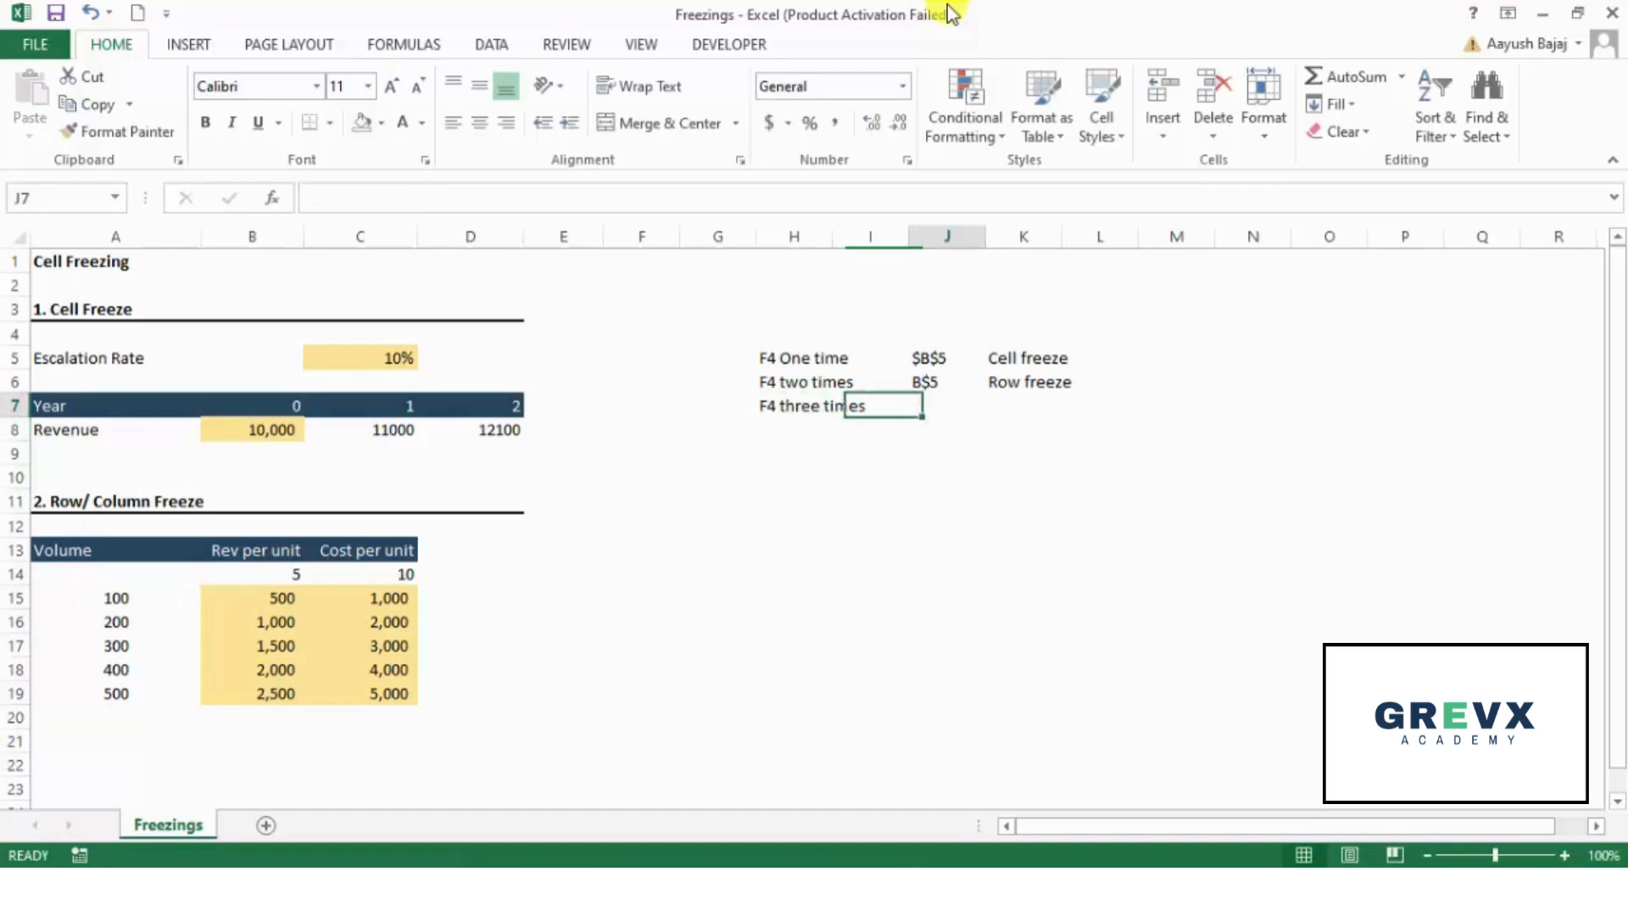
type("B5")
key("Left")
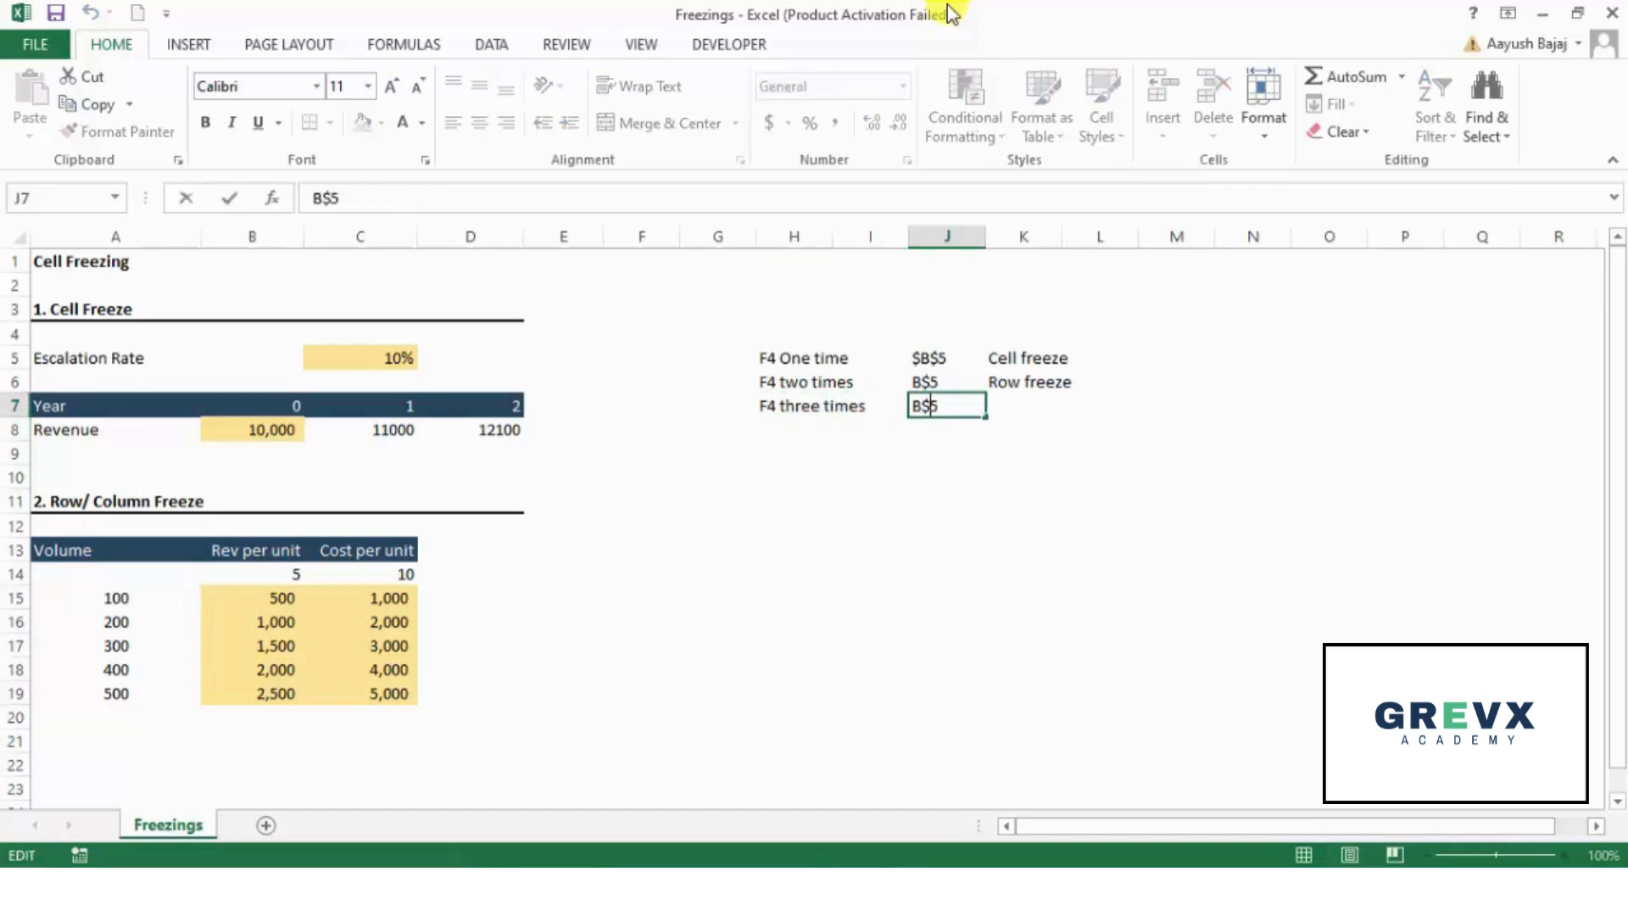
key("Left")
type("$")
key("Return")
- Enter the description "Column freeze" in K7, next to the $B5 example
key("Up")
key("Right")
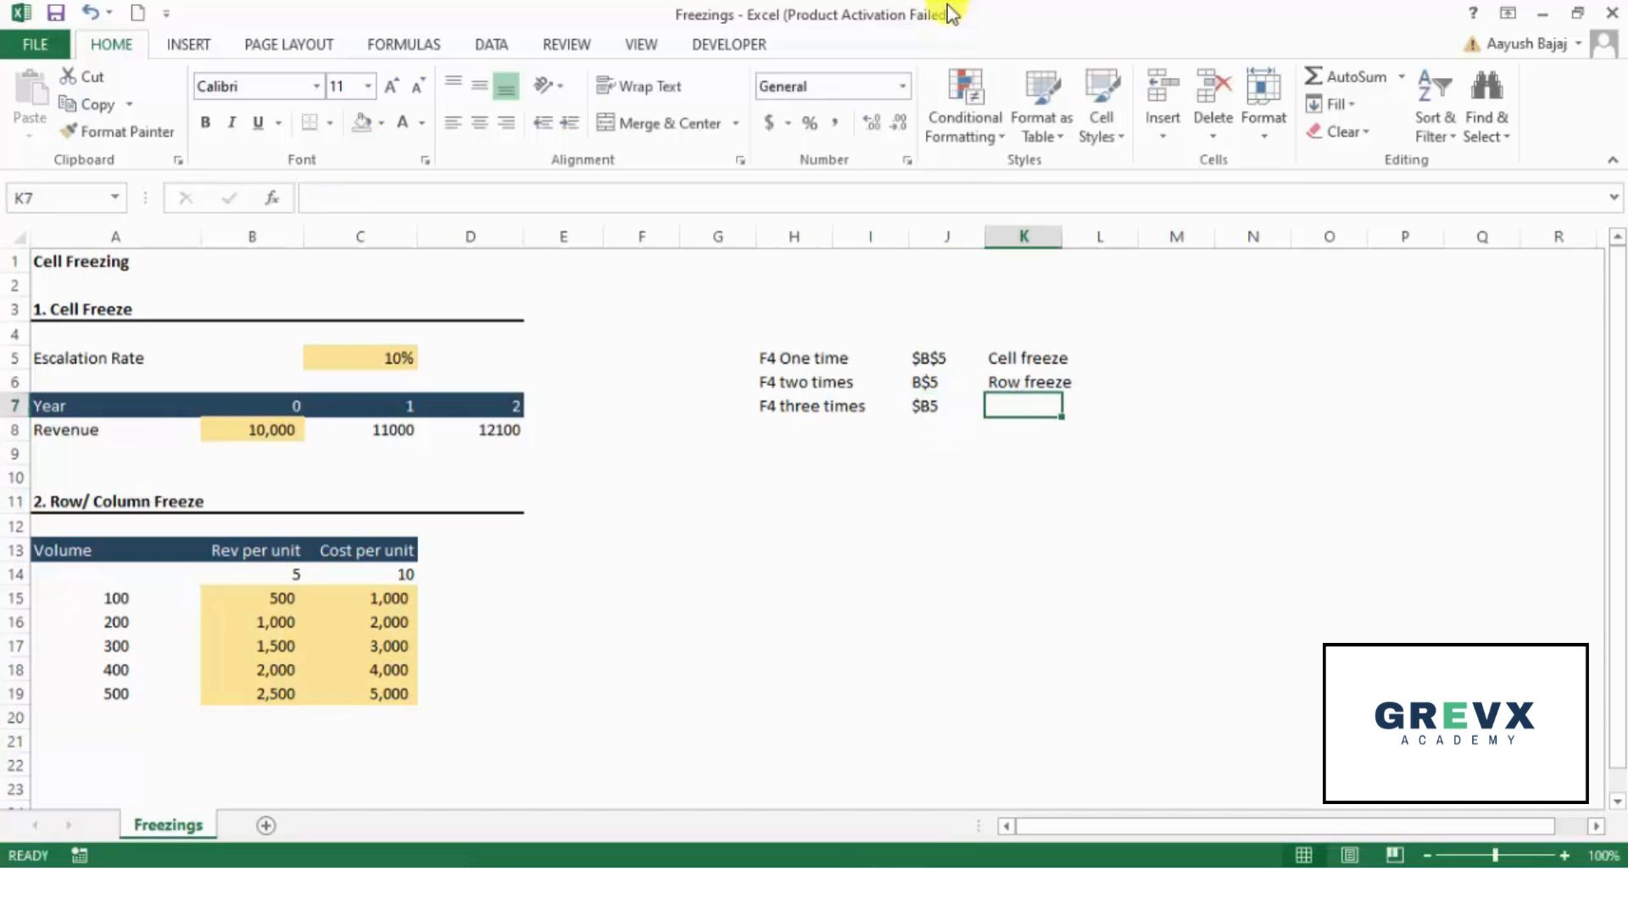
type("Column fr")
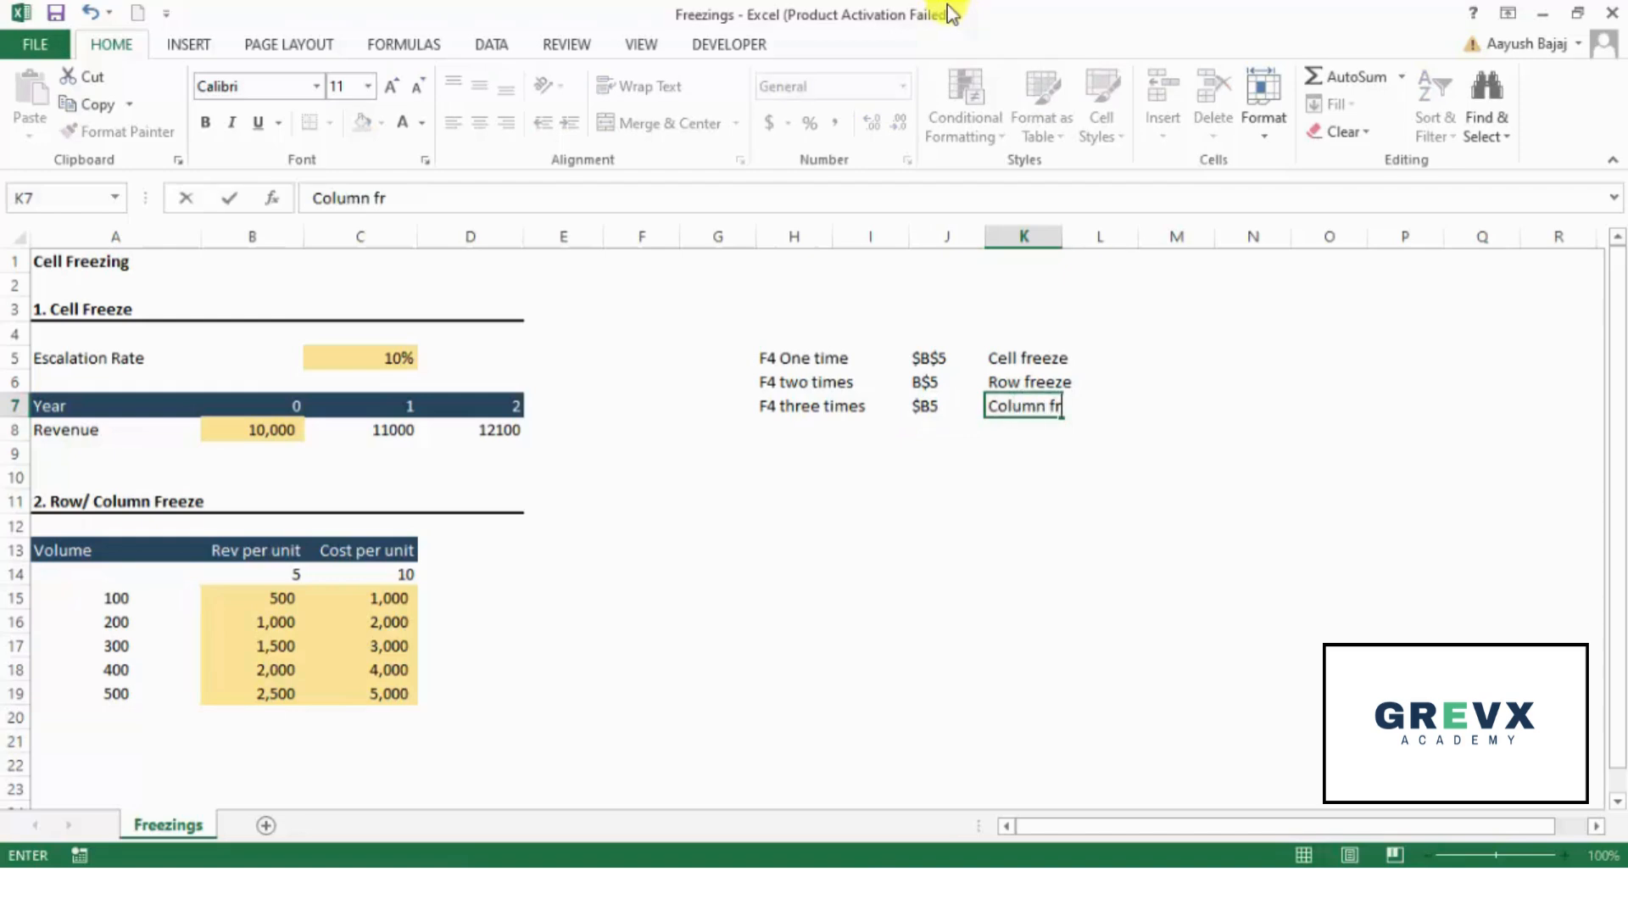
type("eeze")
key("Return")
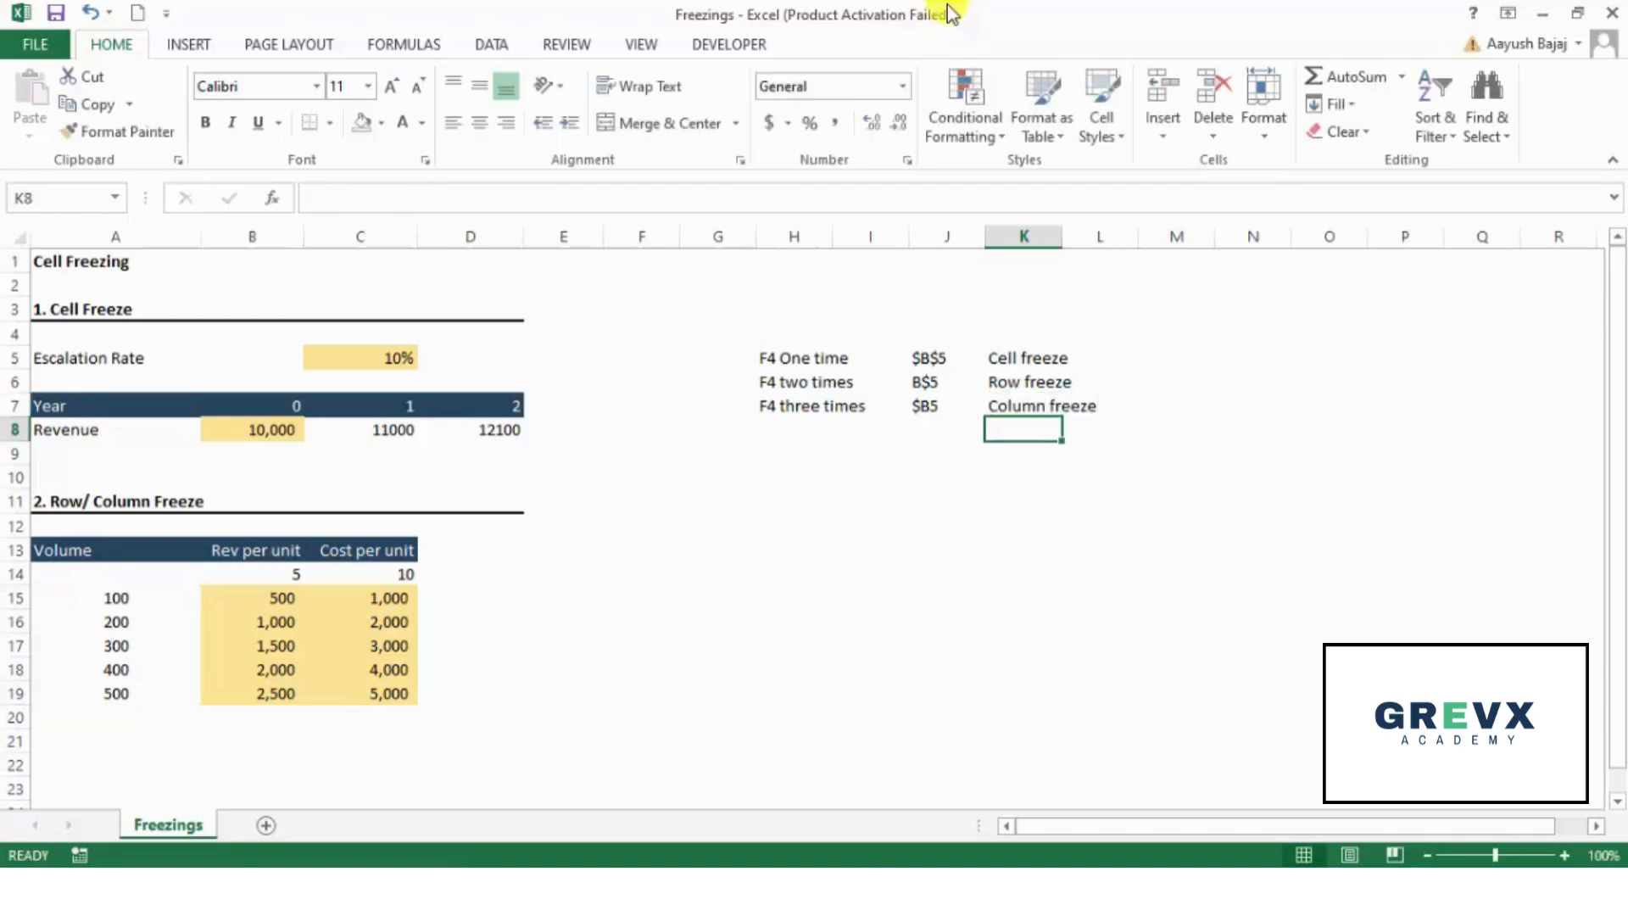